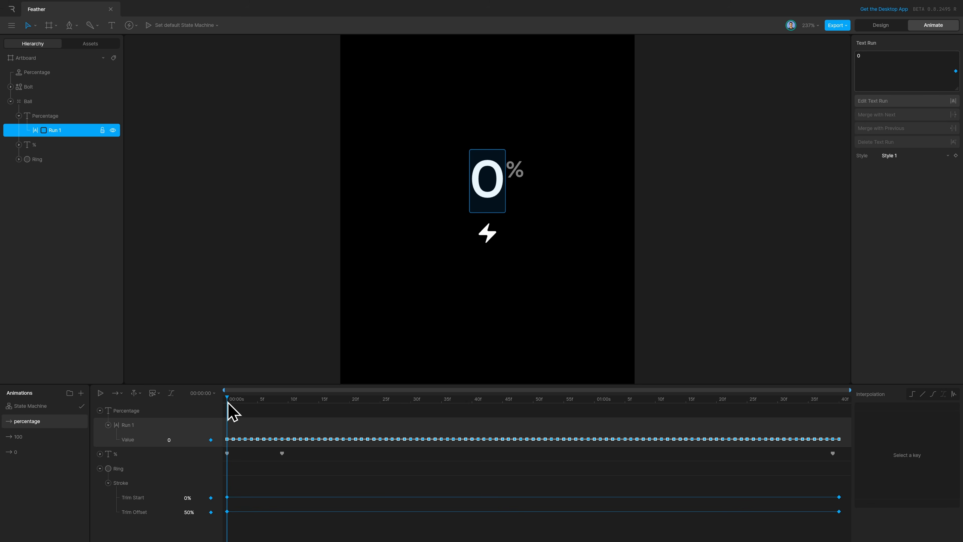
Scrub through the percentage animation and examine how the Ring's trimmed stroke grows along with the counter
left_click_drag(228, 403, 299, 407)
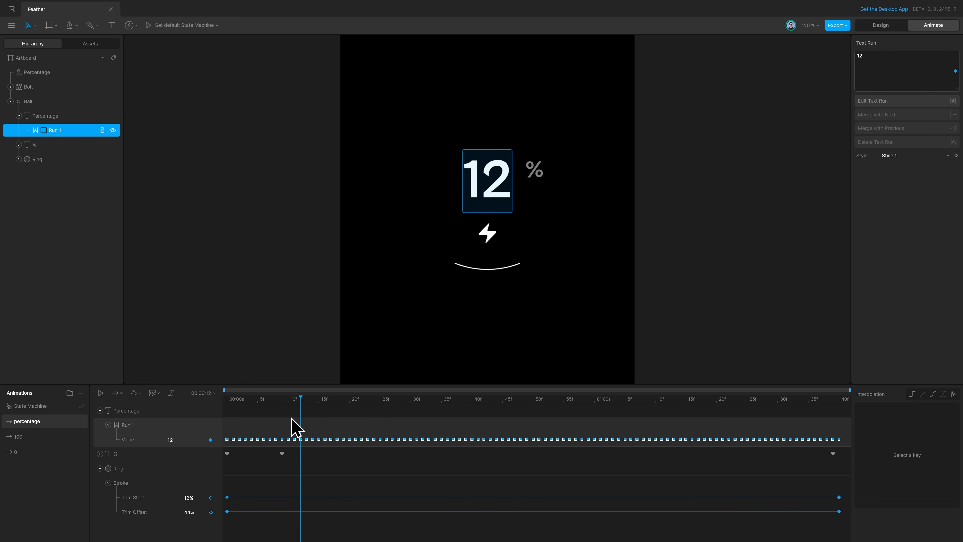
left_click_drag(302, 400, 448, 493)
left_click(472, 339)
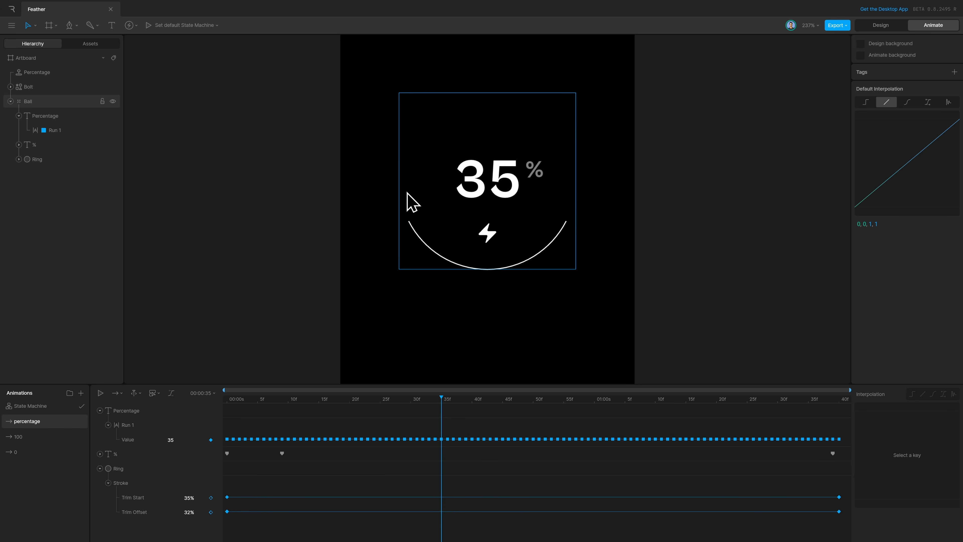
left_click(420, 203)
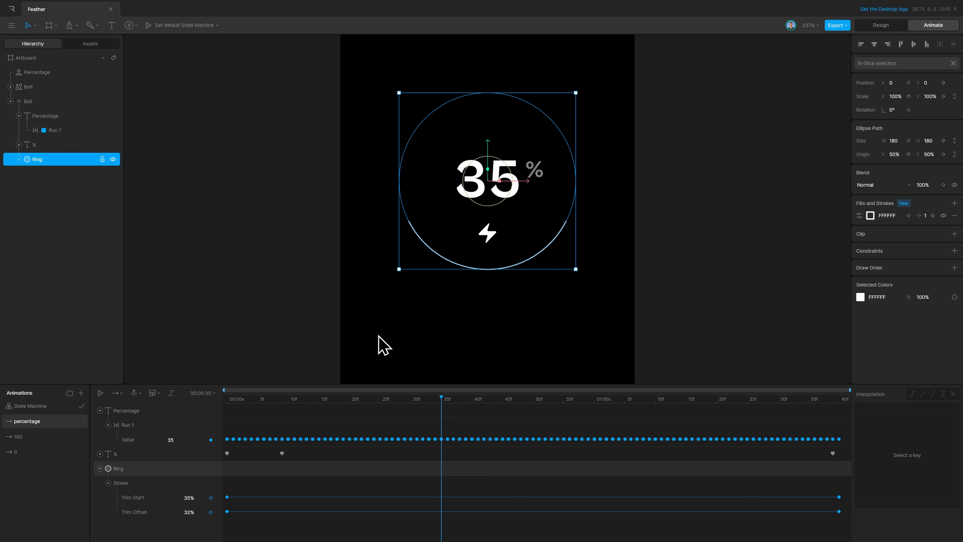
left_click(327, 402)
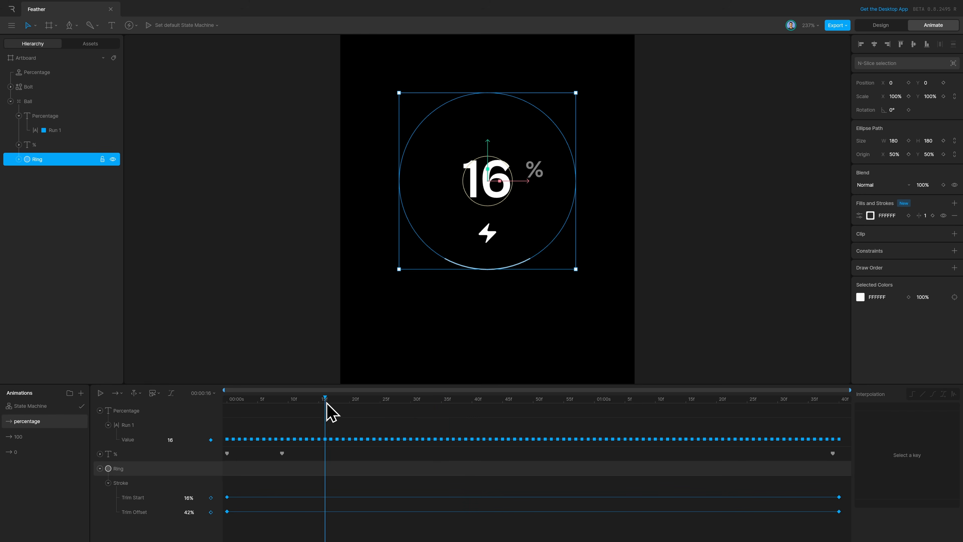
mouse_move(327, 402)
left_mouse_down()
mouse_move(426, 414)
mouse_move(327, 403)
left_mouse_up()
left_click(471, 352)
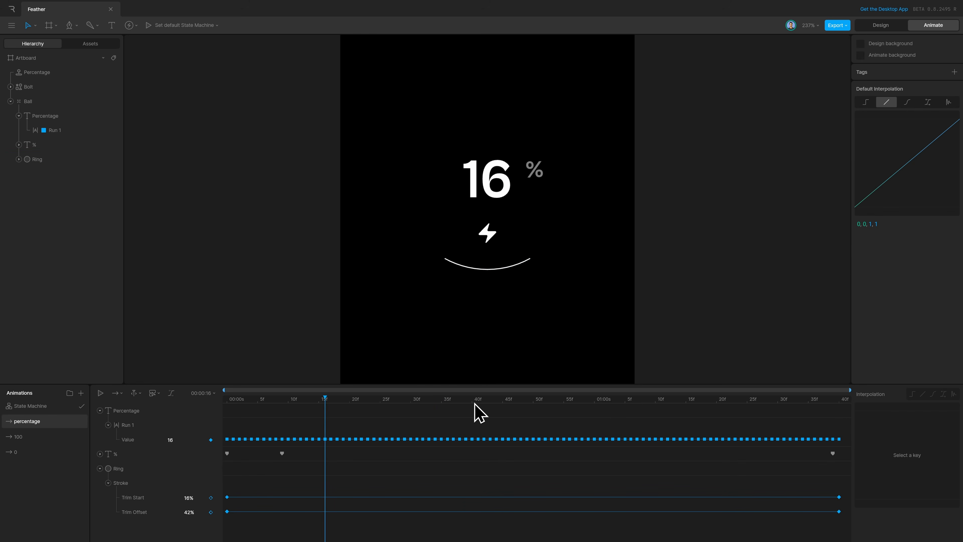
left_click_drag(475, 405, 495, 418)
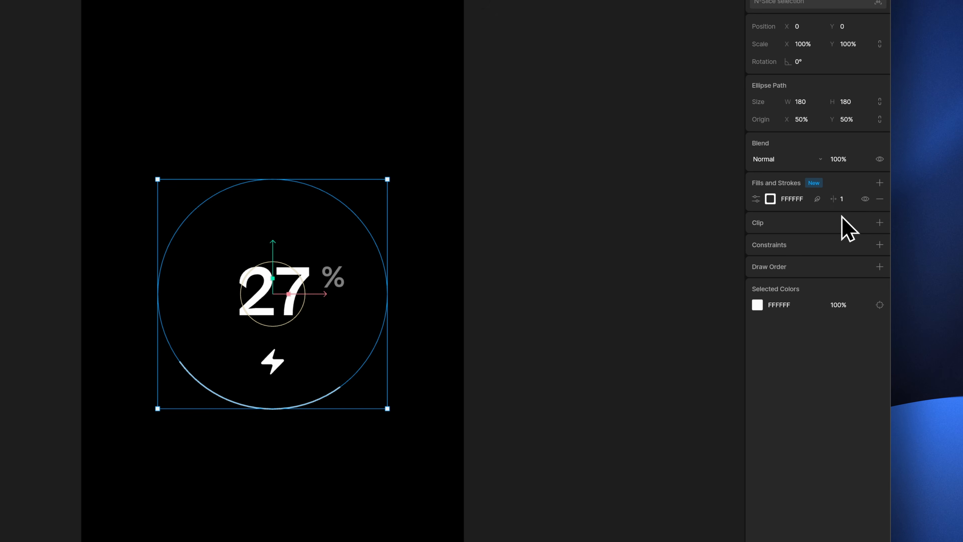
Add a solid purple fill, 8400FF, to the Ring
left_click(880, 184)
left_click(872, 211)
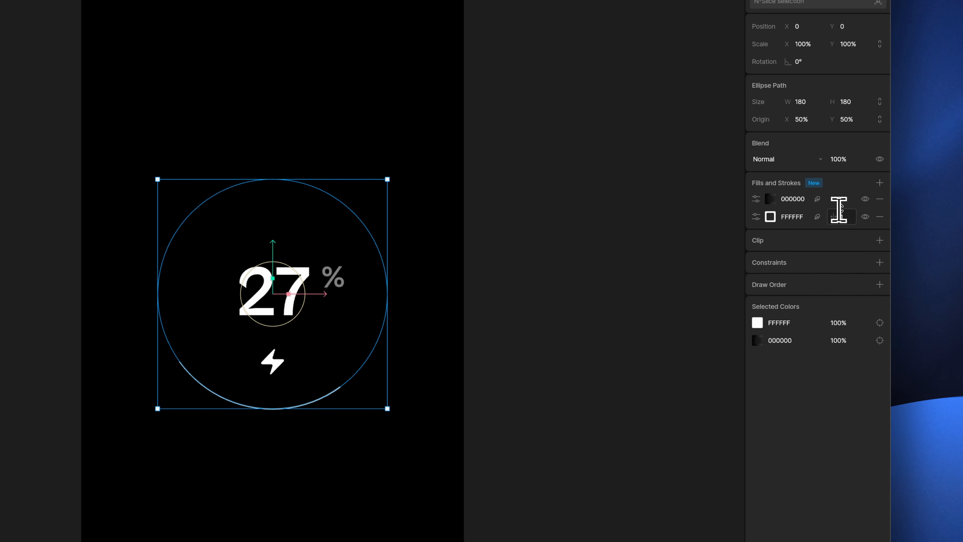
left_click(770, 199)
left_click_drag(694, 234, 741, 214)
left_click(713, 305)
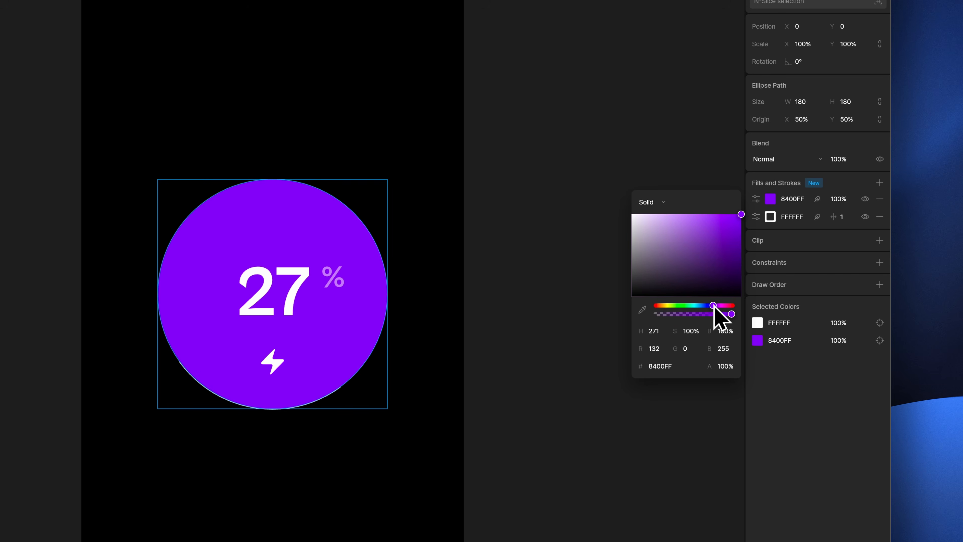
Feather the Ring's purple fill with the Inner direction and an amount of 30
left_click(817, 201)
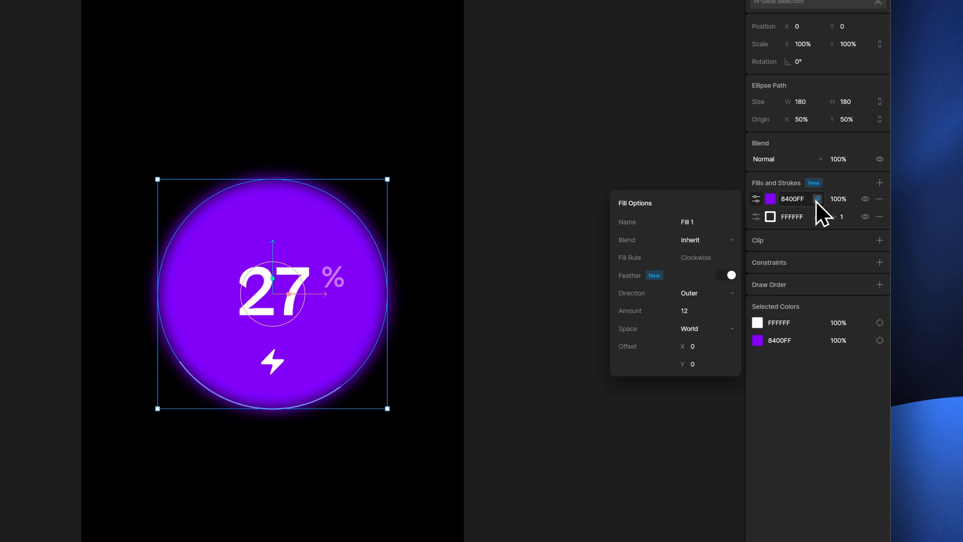
left_click(722, 292)
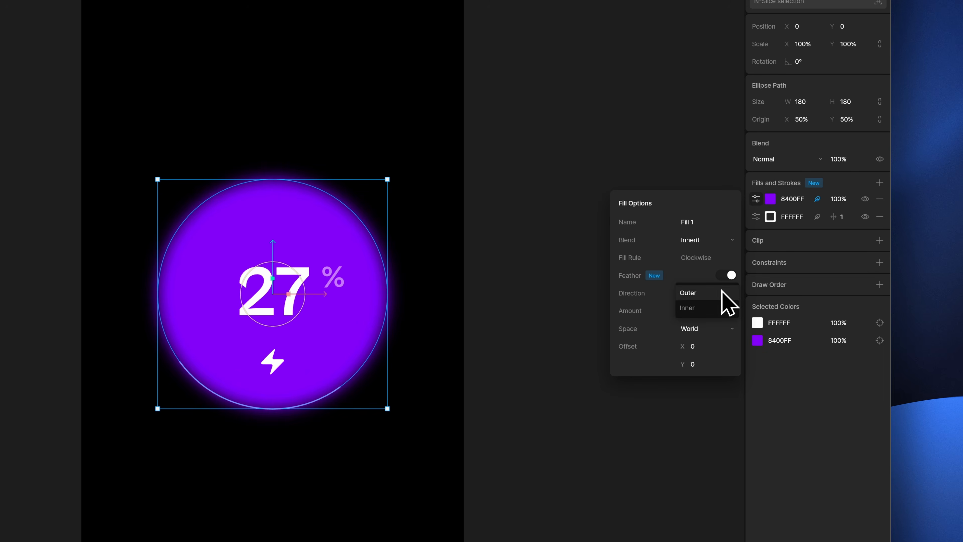
left_click(720, 308)
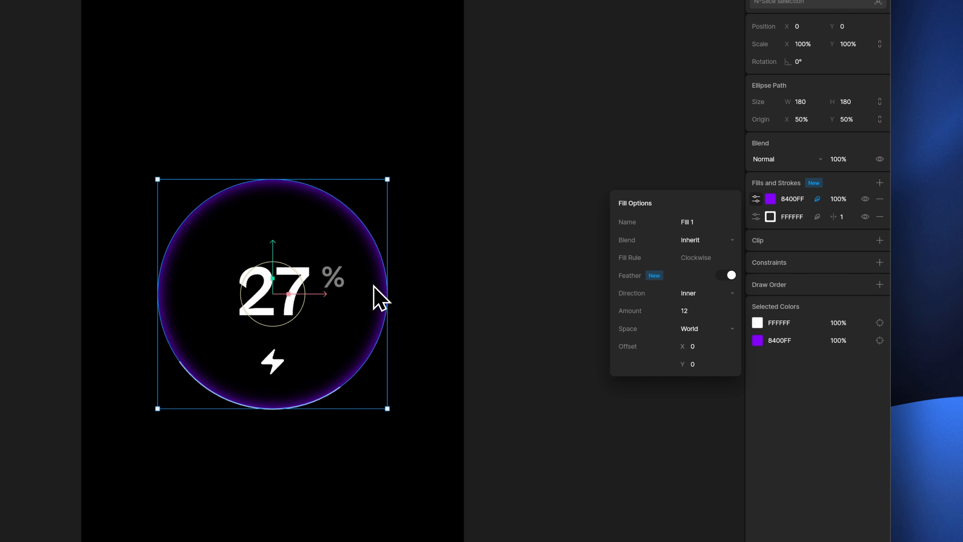
left_click(693, 311)
type("33")
left_click_drag(696, 299, 696, 302)
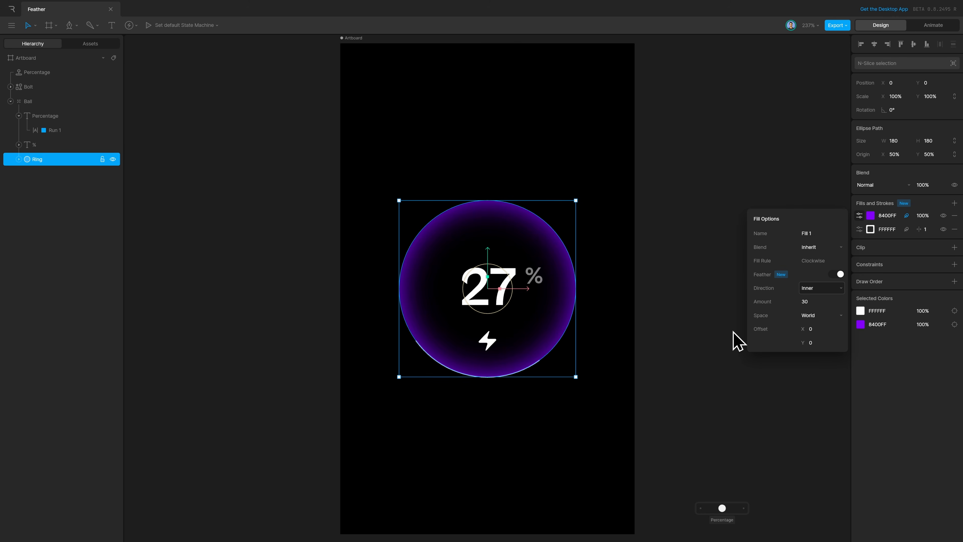
Preview the inner glow by scrubbing the percentage animation, and remove the purple fill from the Ring
key("Tab")
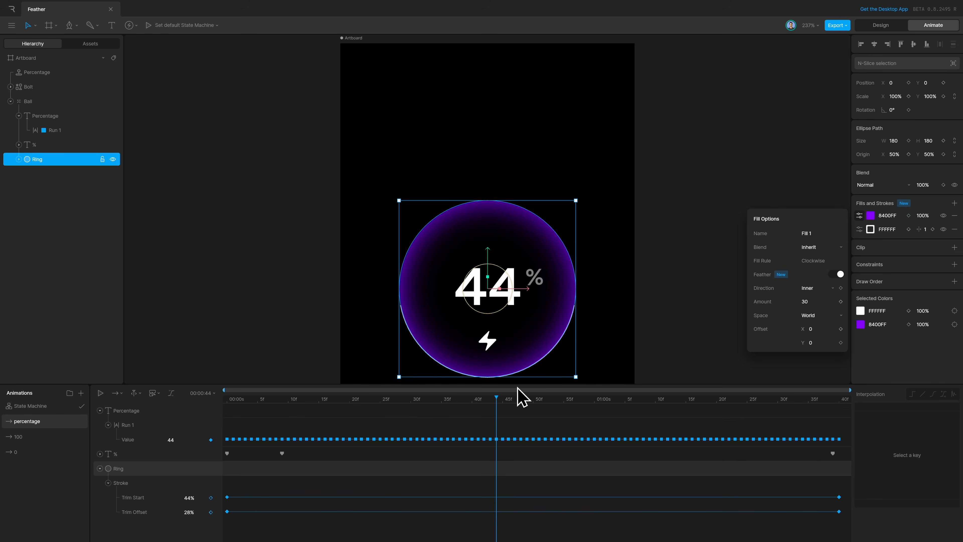
left_click_drag(484, 404, 634, 458)
key("Tab")
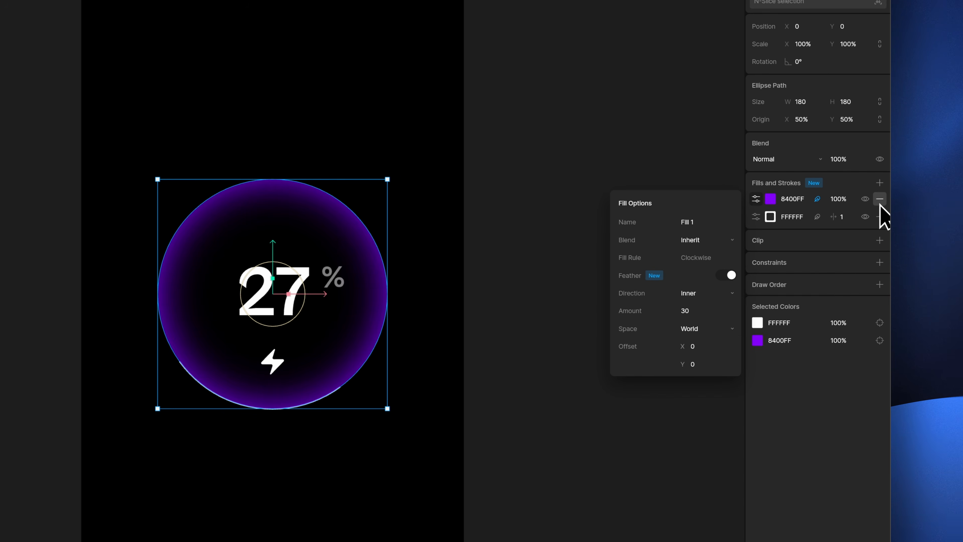
left_click(954, 215)
Add a second stroke to the Ring with thickness 16 and purple colour 9800FF
left_click(879, 183)
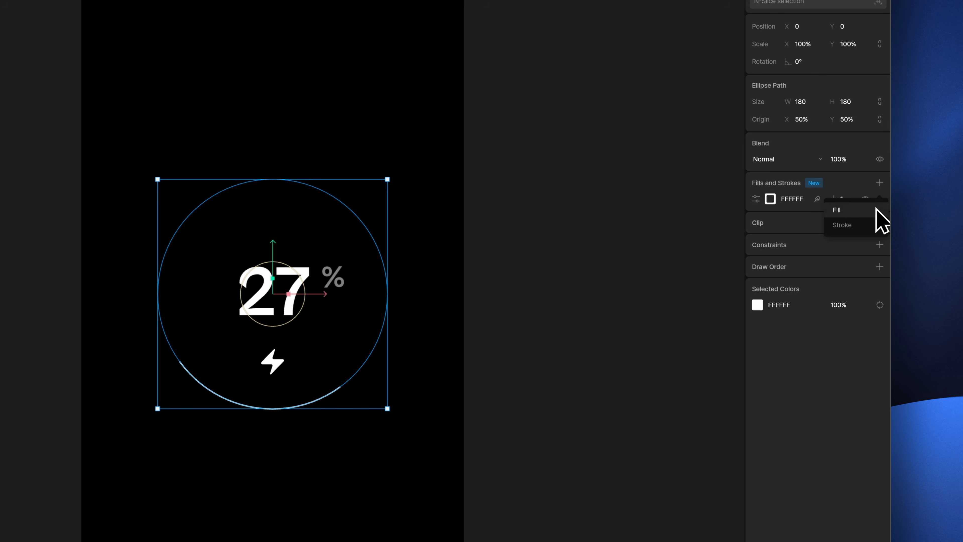
left_click(871, 222)
left_click_drag(846, 204, 847, 196)
left_click(770, 216)
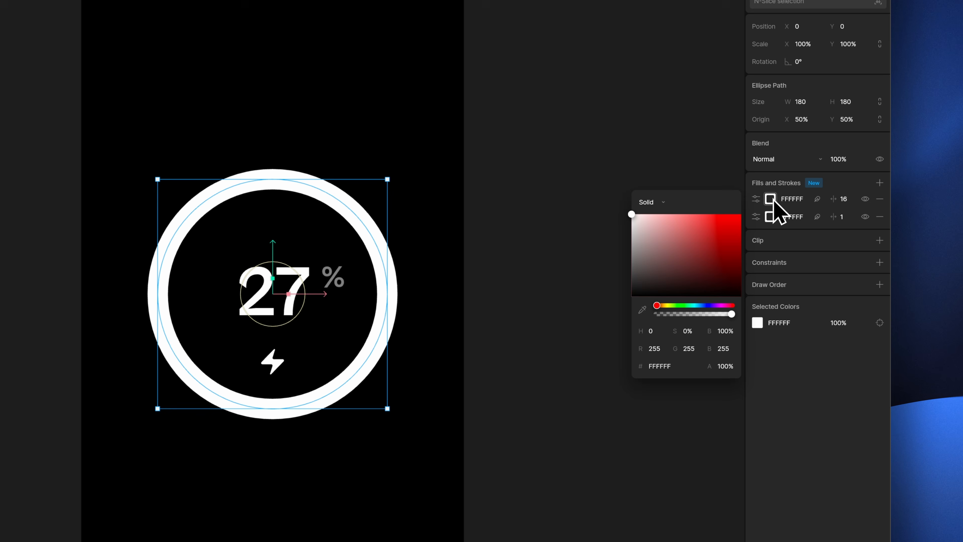
left_click(714, 306)
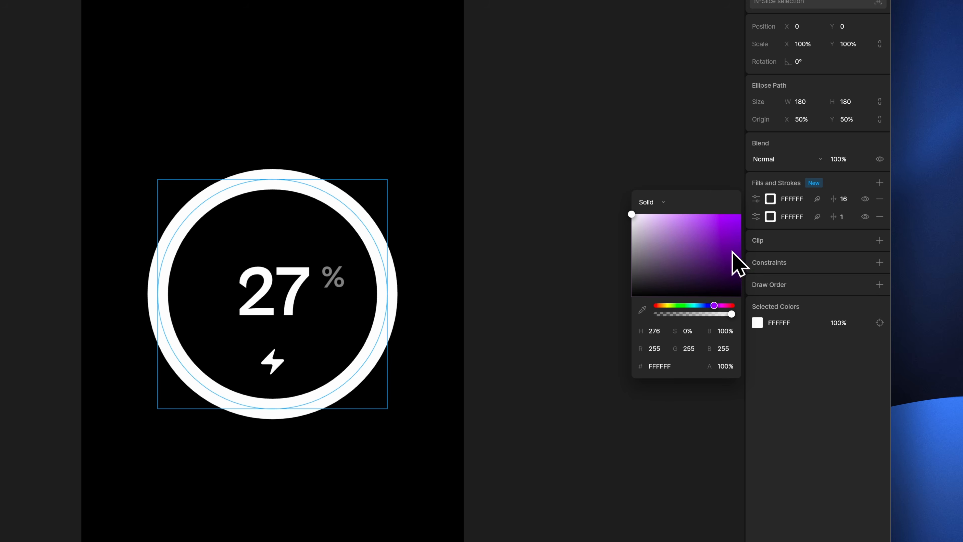
left_click_drag(734, 256, 756, 206)
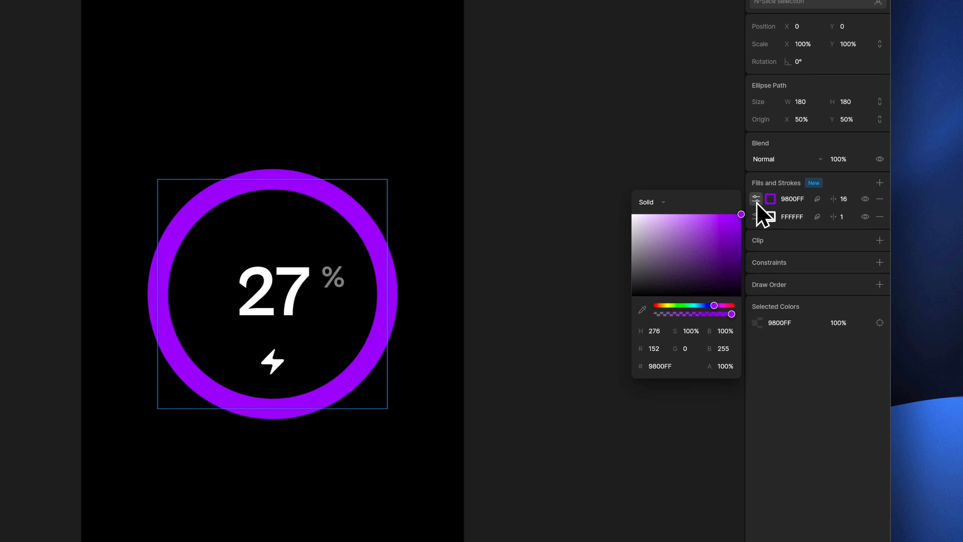
Feather the purple stroke by 12 and make it a sequential trim path ending at about 76.75%
left_click(817, 199)
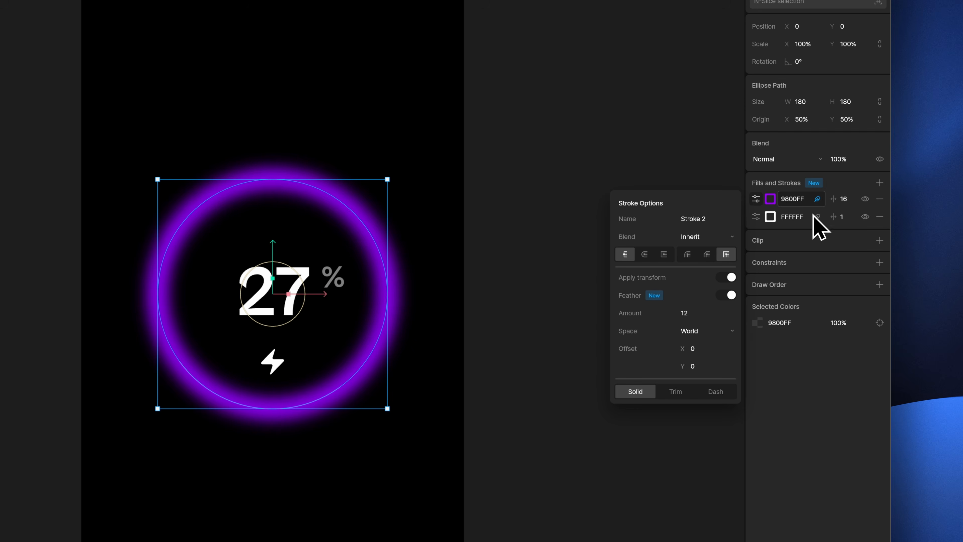
left_click(677, 395)
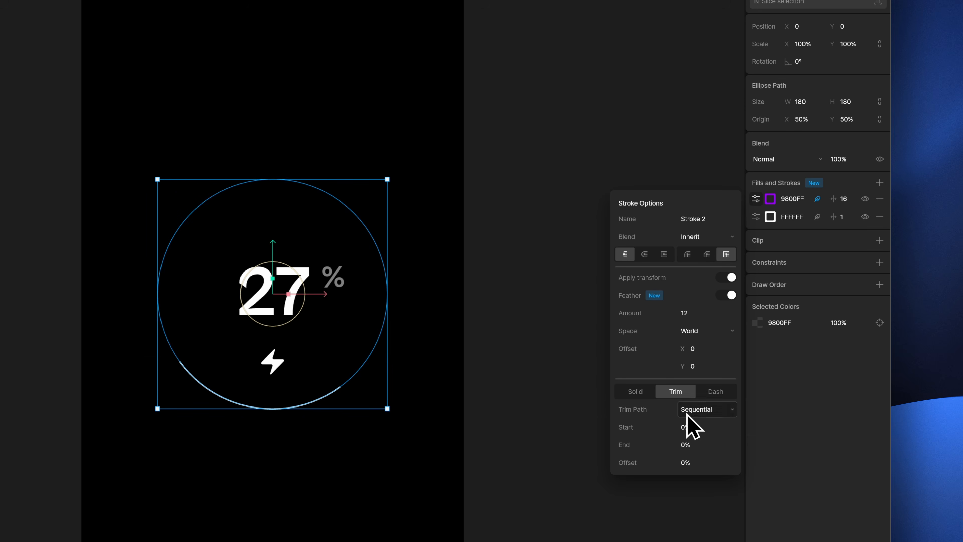
left_click_drag(693, 442, 644, 261)
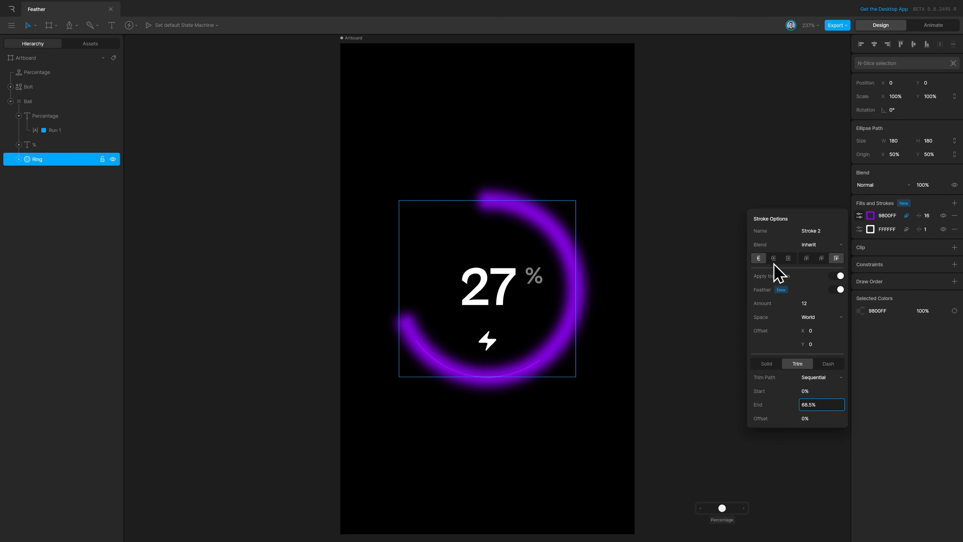
left_click_drag(773, 265, 769, 245)
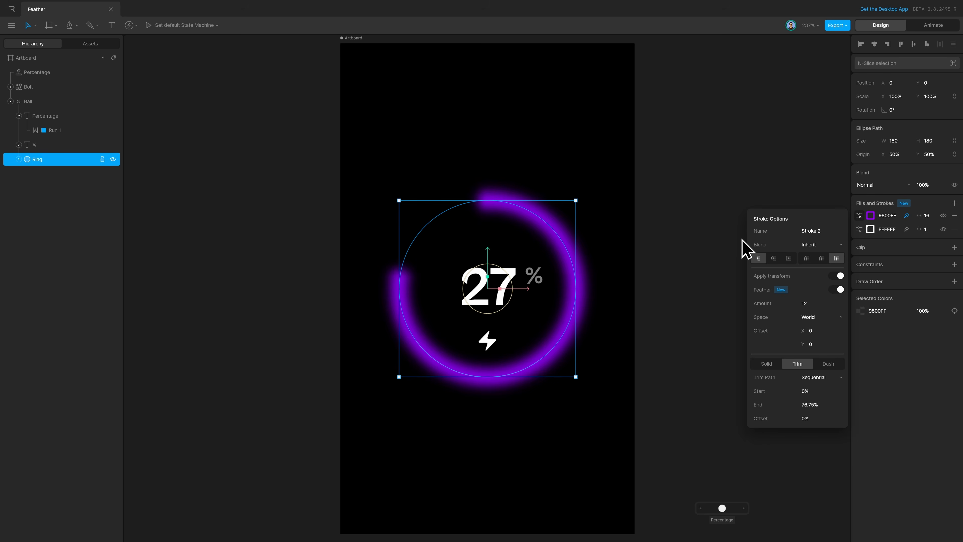
Duplicate the Ring and remove both strokes from the copy
left_click(613, 274)
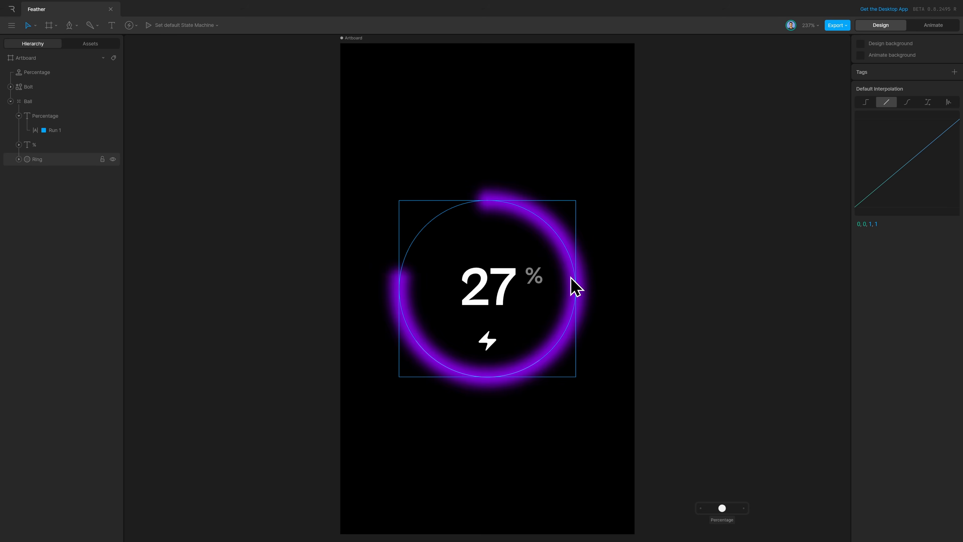
left_click(571, 285)
key("ctrl+d")
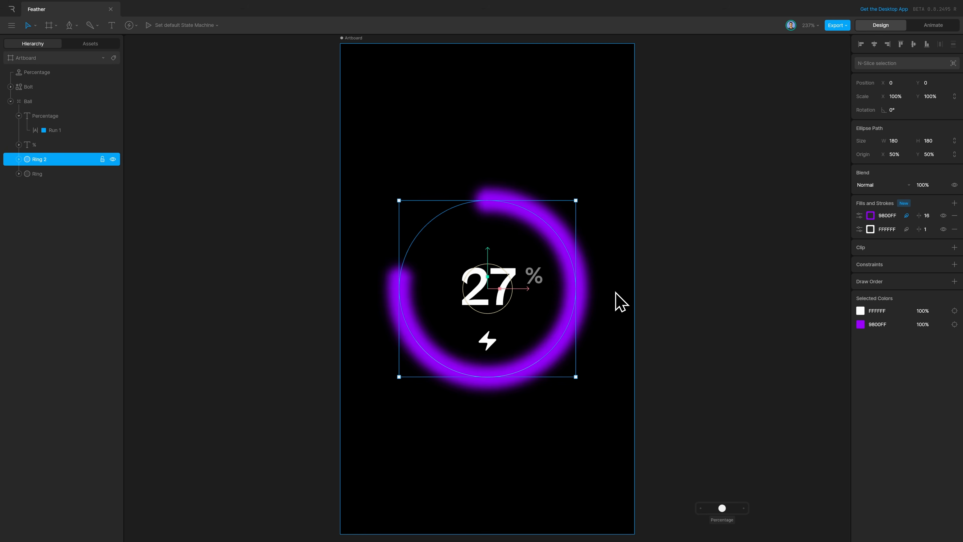
left_click(954, 215)
left_click(955, 215)
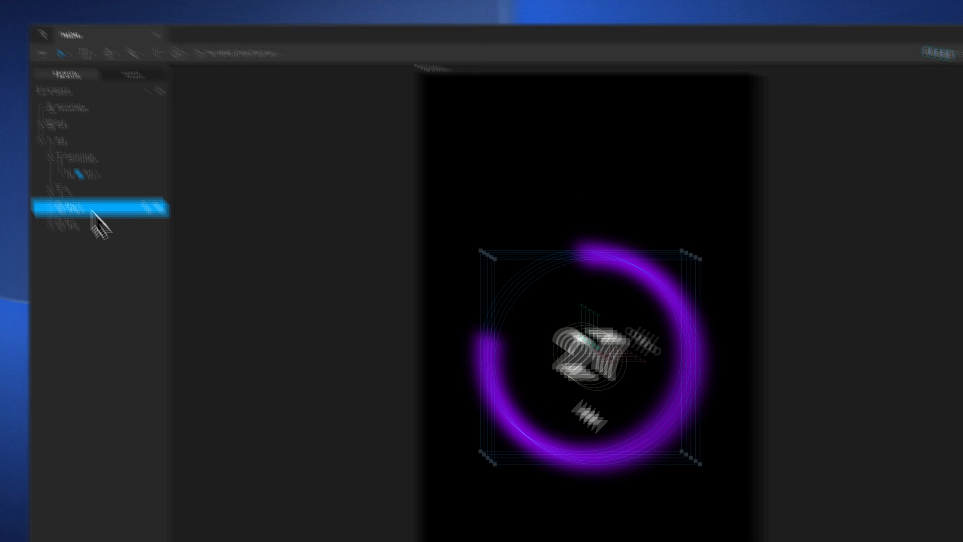
Rename the strokeless ring copy to Clip and use it as the clipping shape for the original Ring
double_click(53, 160)
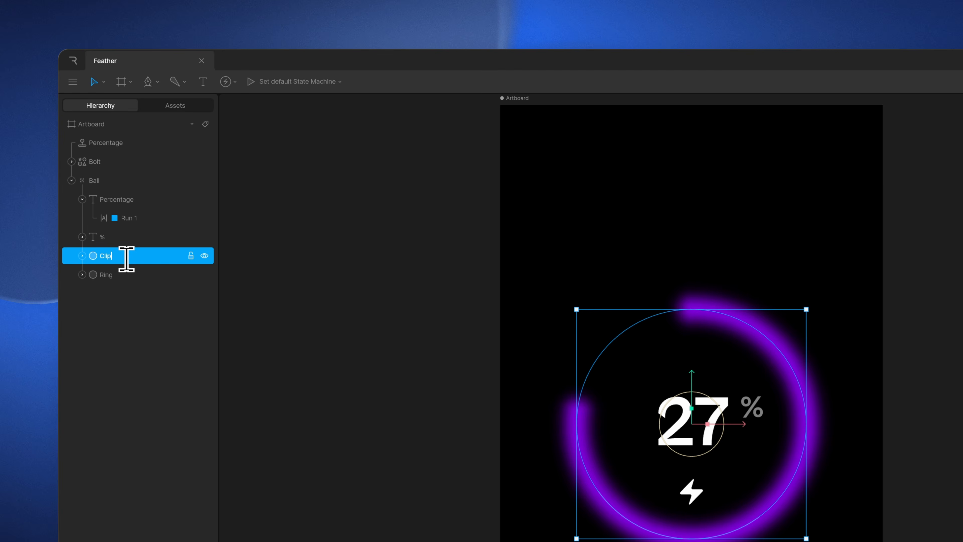
key("Return")
left_click(128, 273)
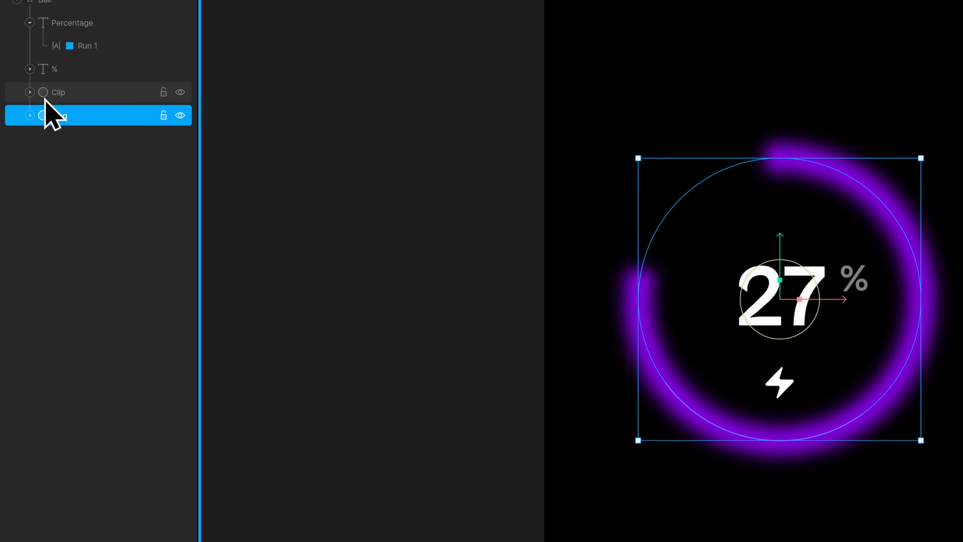
left_click(45, 98)
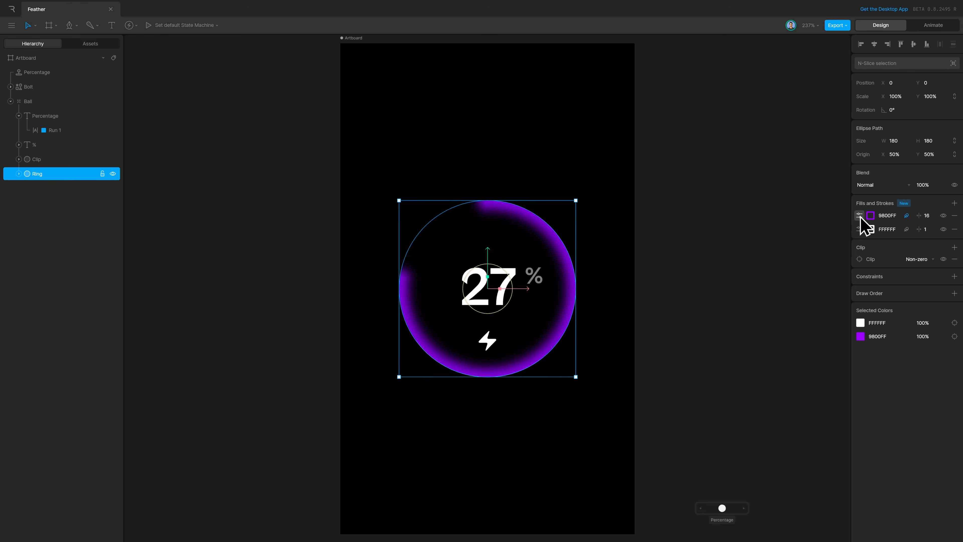
Readjust the trim end of the Ring's purple stroke and set its thickness to 15
left_click(859, 215)
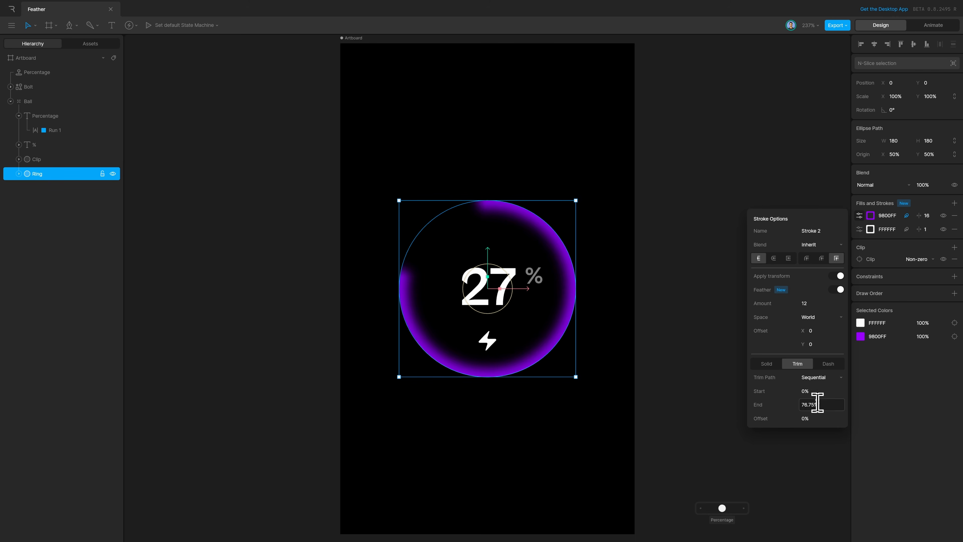
mouse_move(817, 404)
left_mouse_down()
mouse_move(819, 392)
mouse_move(819, 444)
mouse_move(811, 389)
mouse_move(810, 414)
left_mouse_up()
left_click(860, 218)
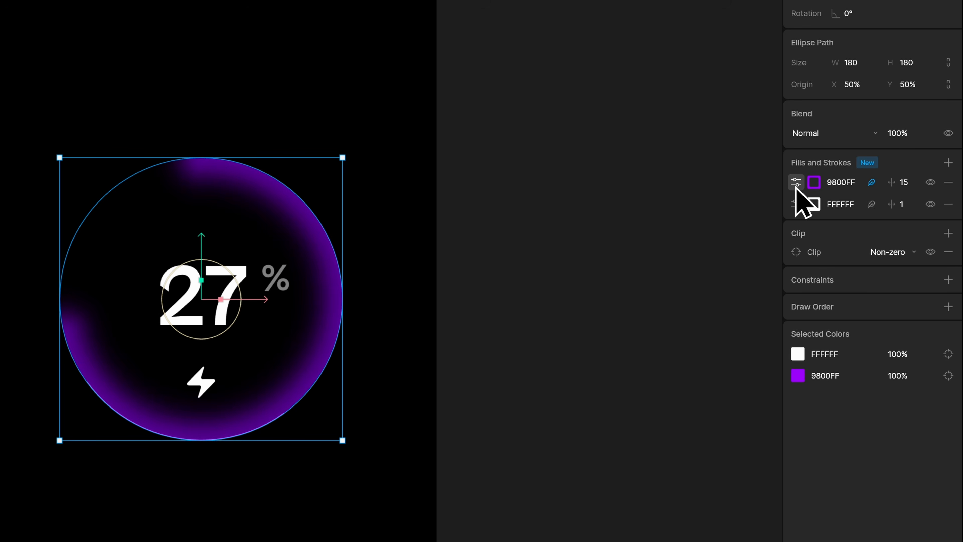
Duplicate the feathered purple stroke twice so the Ring has three stacked copies
right_click(798, 194)
left_click(813, 214)
right_click(796, 182)
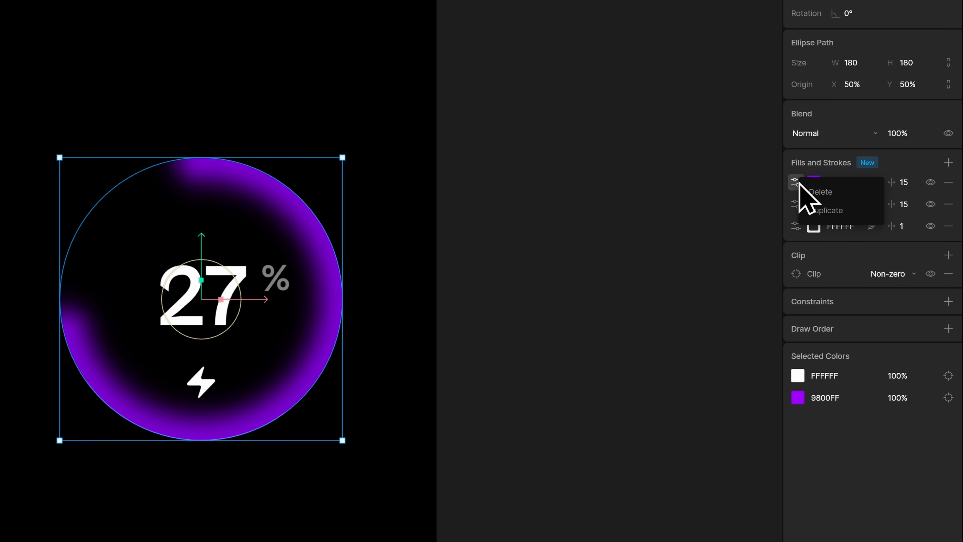
left_click(817, 211)
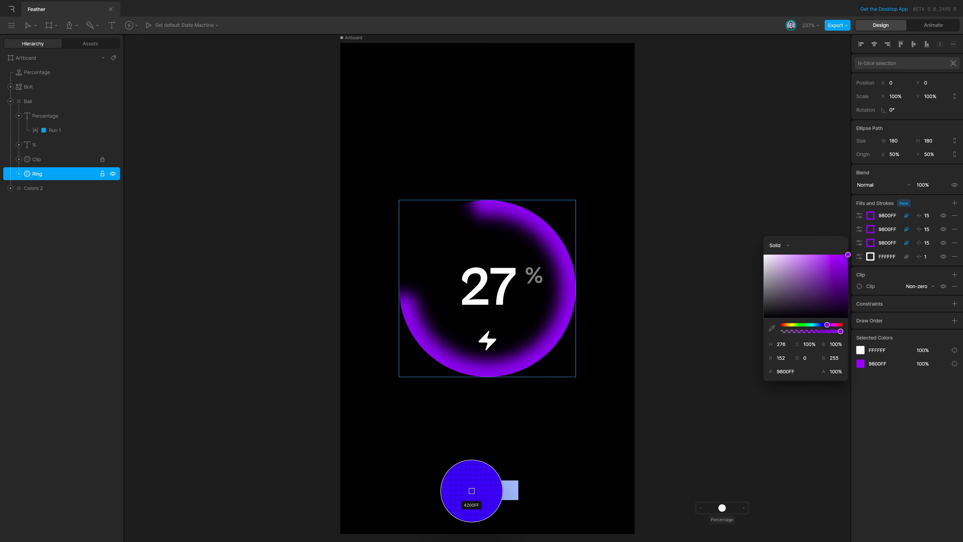
Recolour the three feathered strokes from the artboard swatches: lowest 4200FF, middle FF00BF and uppermost ABC0FF
left_click(471, 491)
left_click(873, 230)
left_click(770, 317)
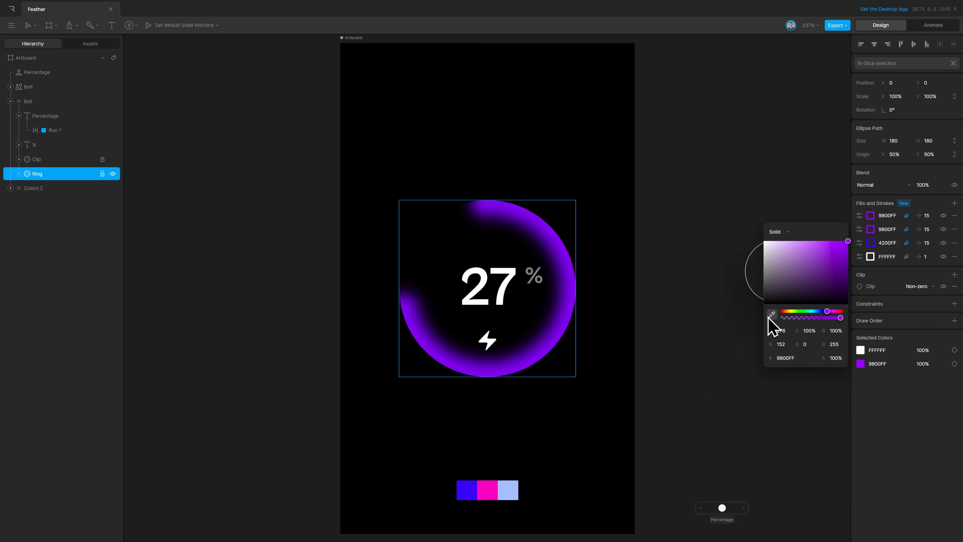
left_click(487, 490)
left_click(870, 229)
left_click(870, 215)
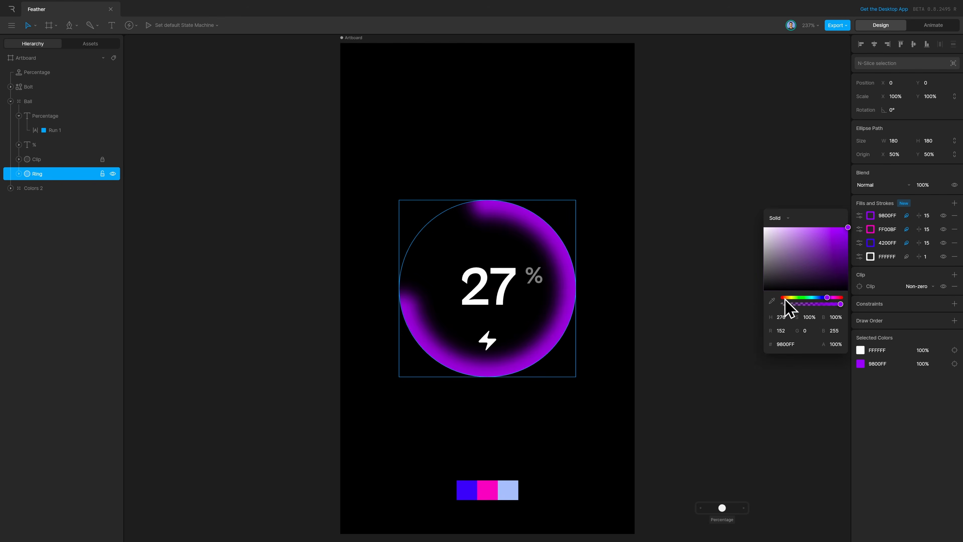
left_click(772, 300)
left_click(509, 490)
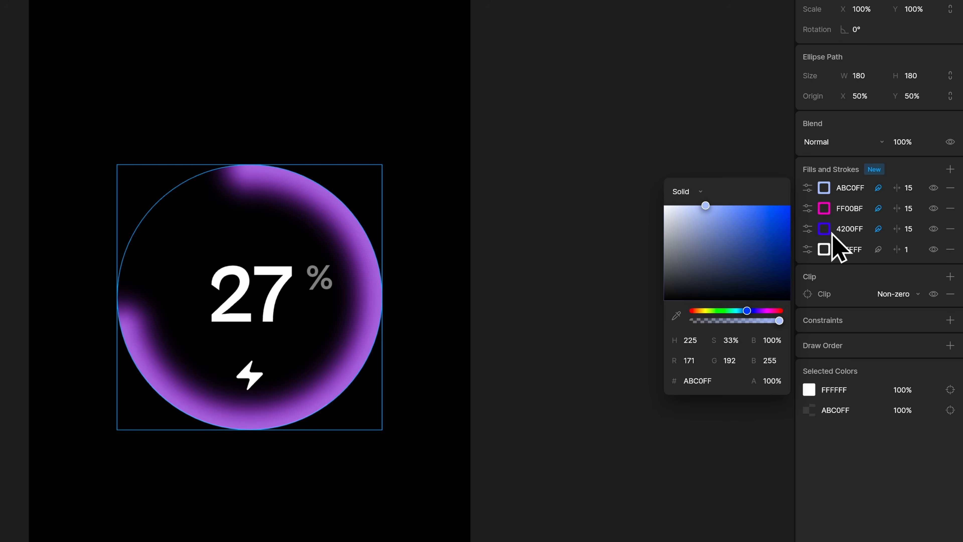
Set the thickness of the Ring's pink FF00BF and light-blue ABC0FF strokes to 5
left_click(908, 208)
type("5")
left_click(915, 187)
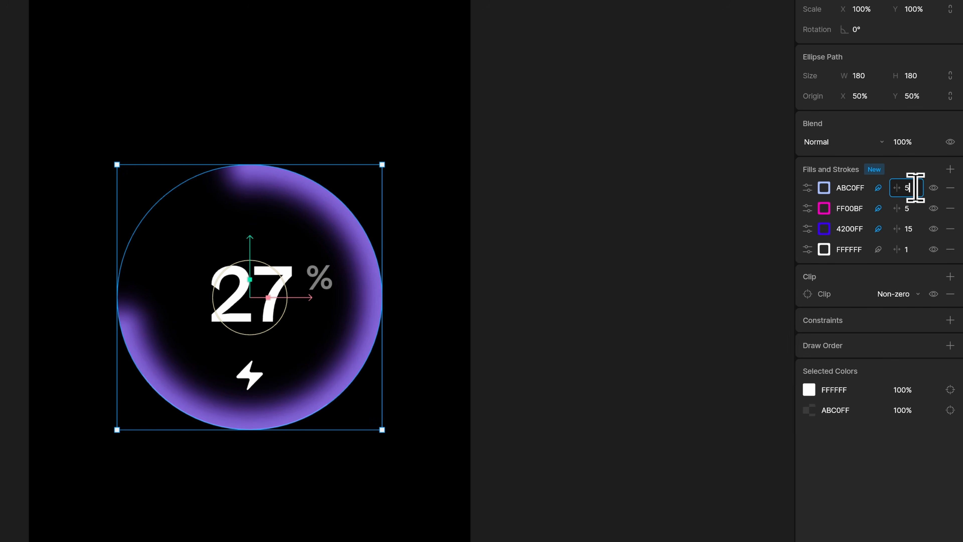
key("Return")
Set the feather amount to 10 on the pink FF00BF stroke and to 5 on the light-blue ABC0FF stroke
left_click(808, 208)
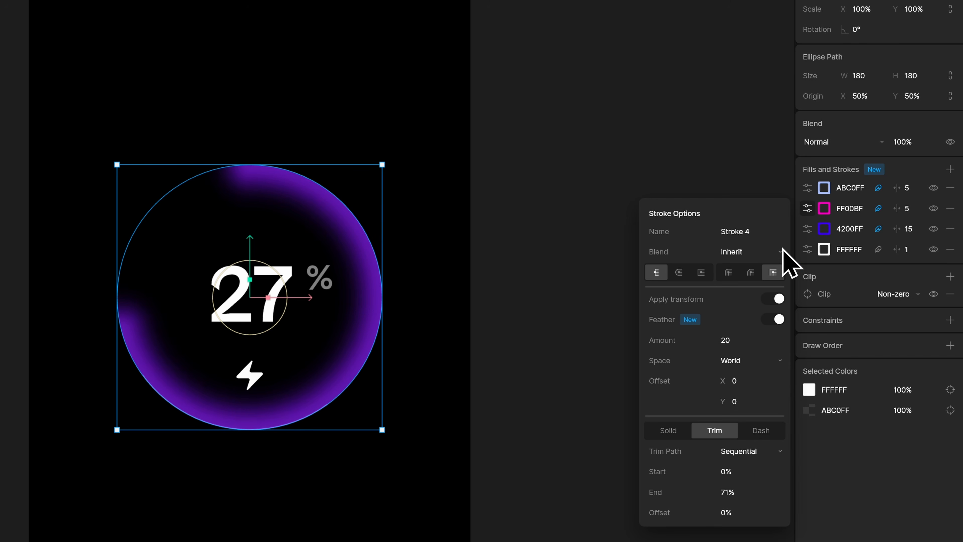
left_click(743, 342)
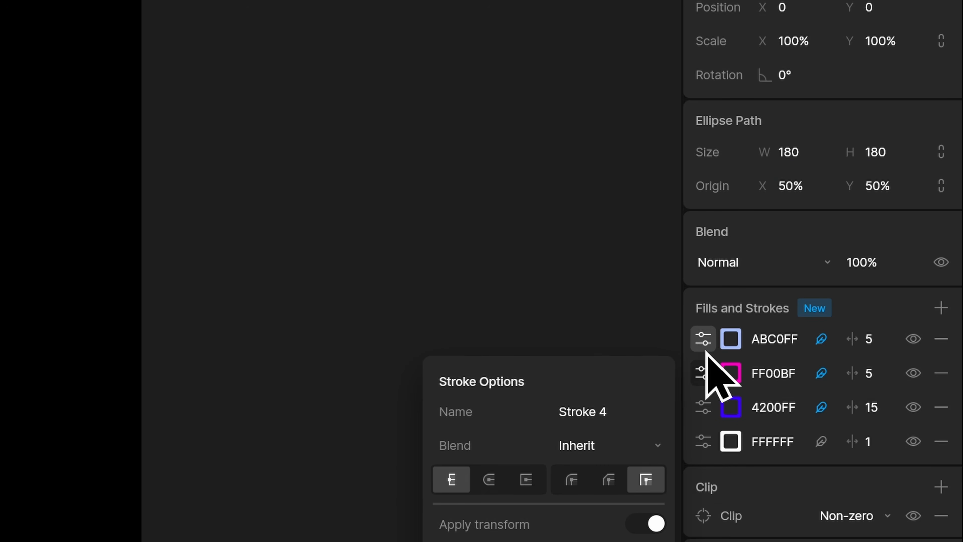
left_click(808, 187)
left_click(763, 319)
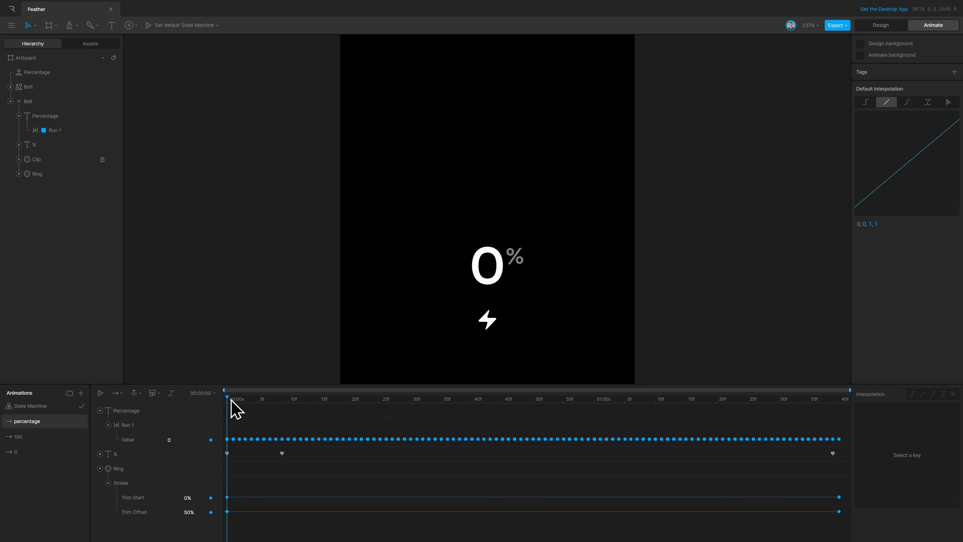
Examine the original Ring stroke's Trim Start and Trim Offset keys at the beginning and end of the percentage animation
left_click_drag(231, 400, 226, 463)
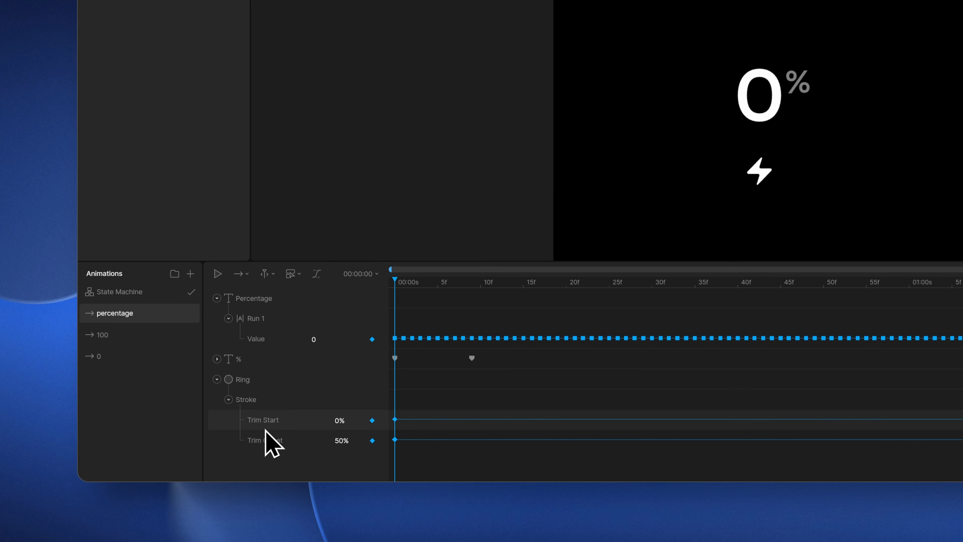
left_click(225, 479)
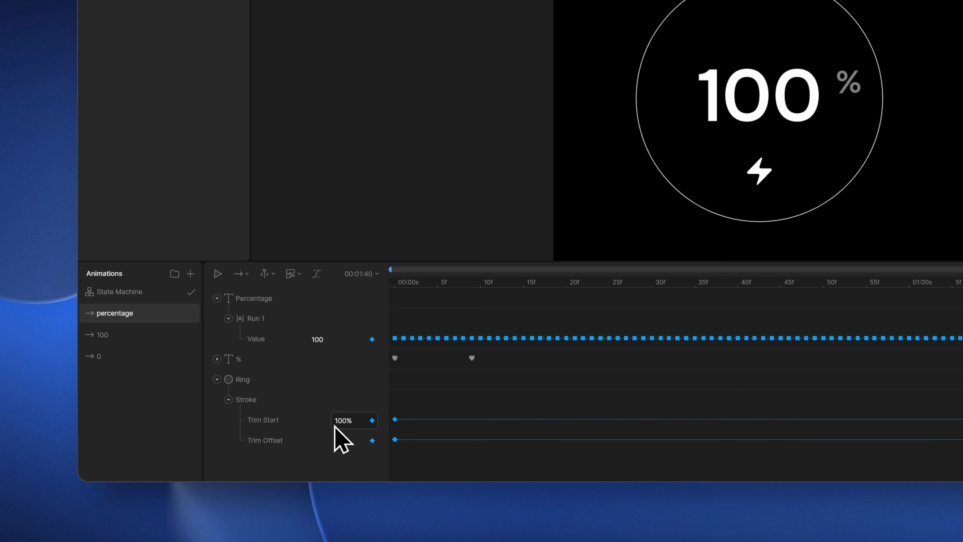
left_click(343, 442)
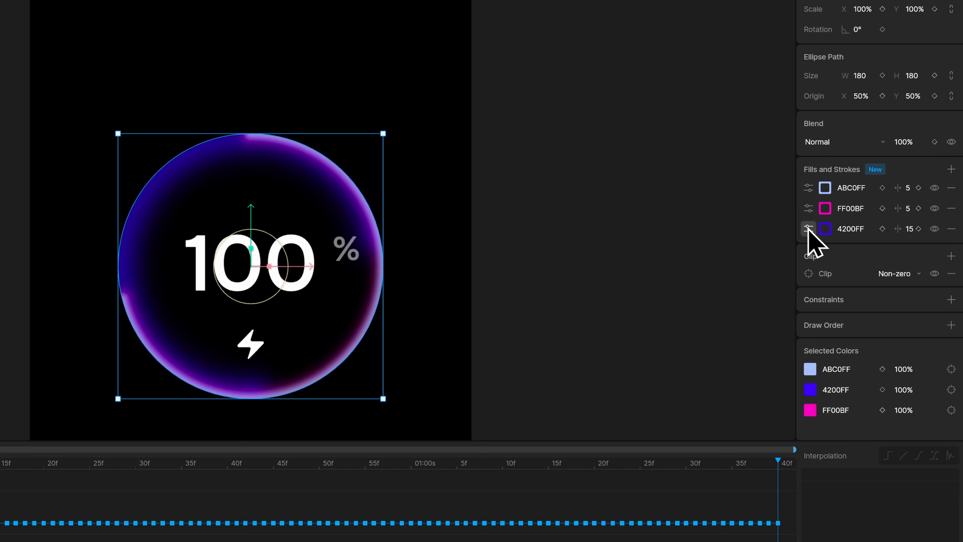
Rename the Ring's strokes by colour: 4200FF as Purple, FF00BF as Pink and ABC0FF as Blue
left_click(808, 228)
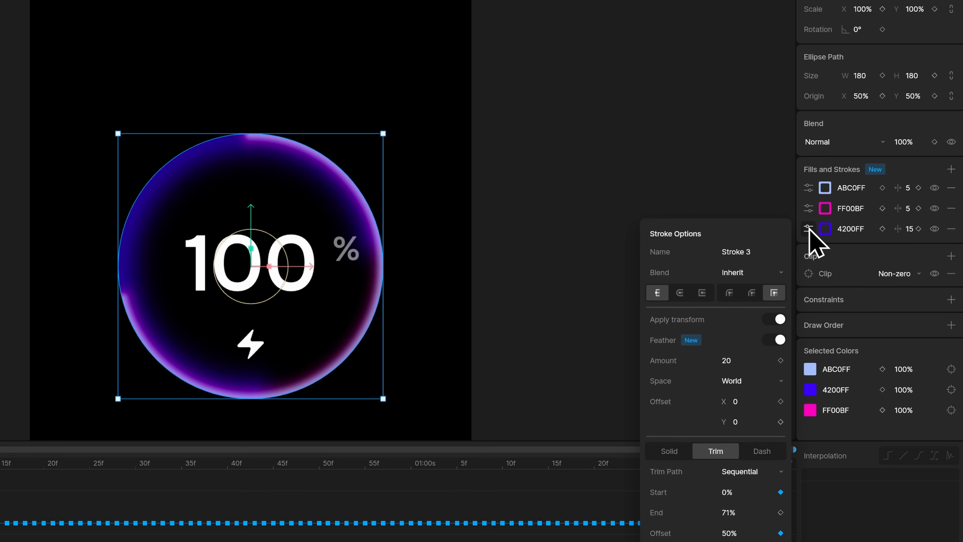
left_click(770, 250)
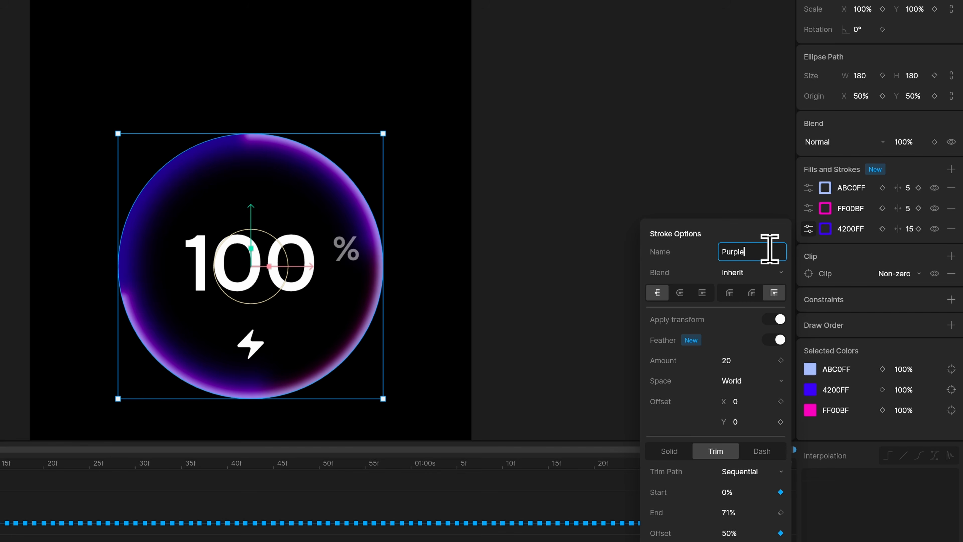
left_click(808, 208)
left_click(774, 229)
type("Pink")
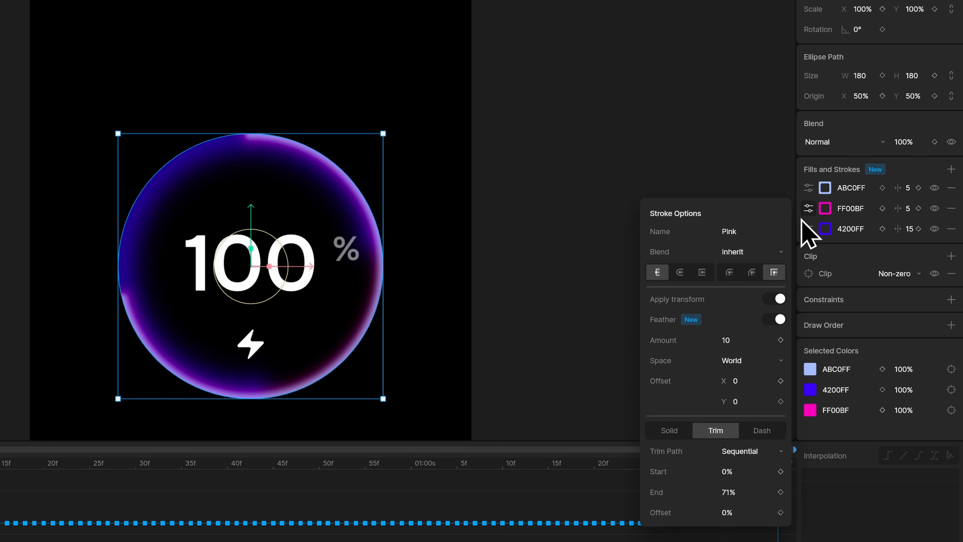
left_click(809, 188)
left_click(762, 211)
type("Blue")
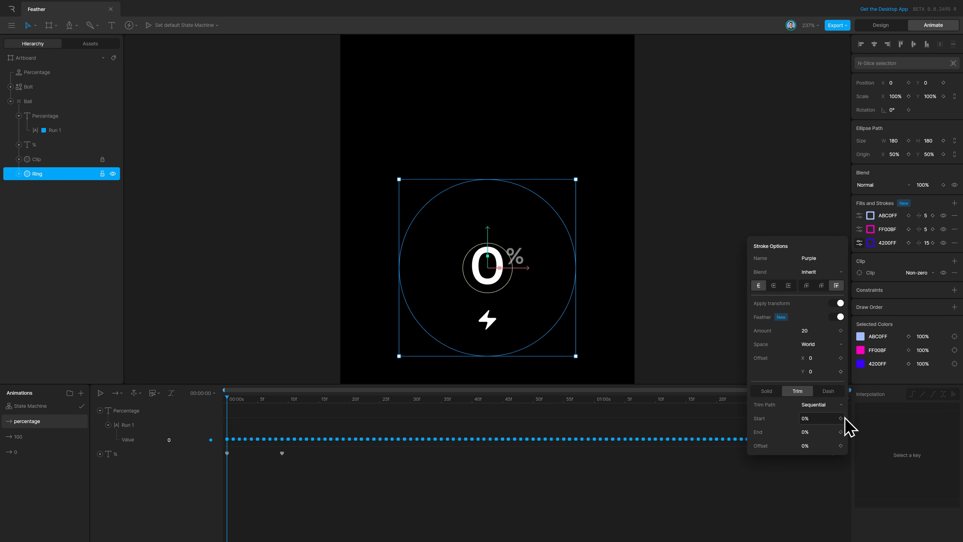
Keyframe the Purple stroke's trim from start 0% and offset 50% at frame 0 to start 100% and offset 0% at 00:01:40
left_click(840, 418)
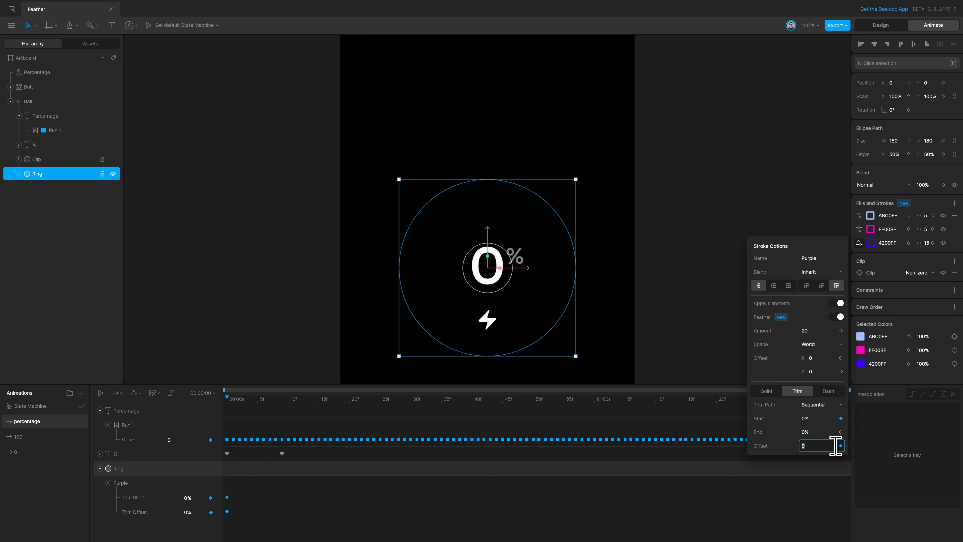
key("space")
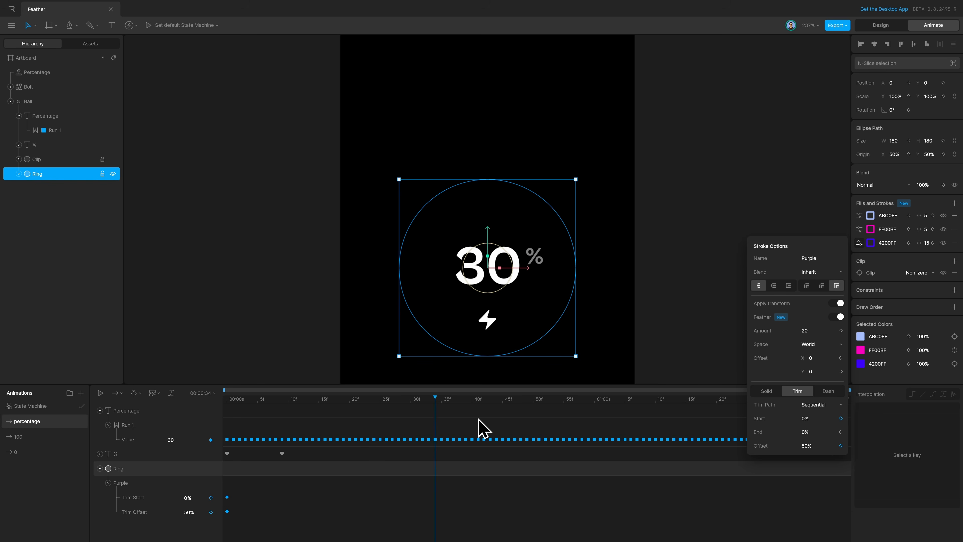
type("00")
key("Return")
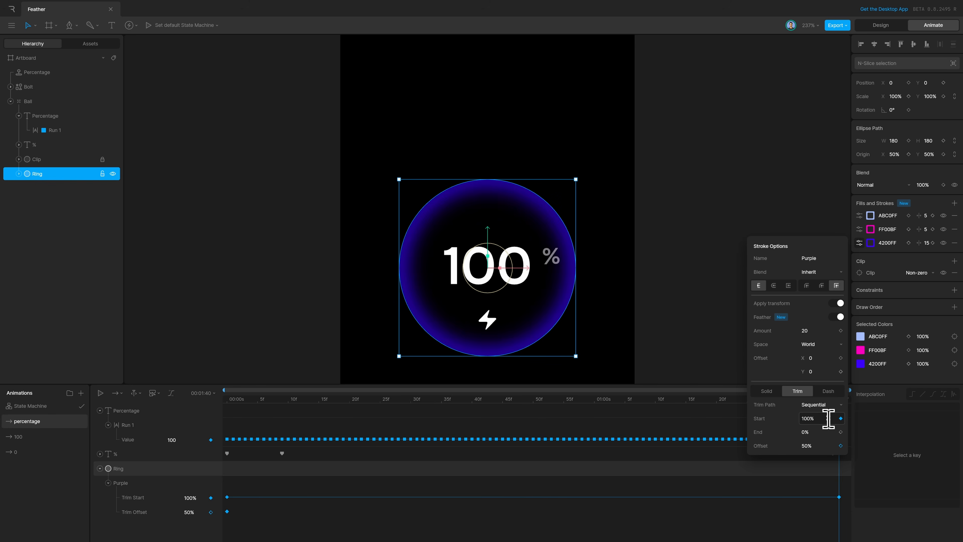
left_click(827, 445)
type("0")
key("Return")
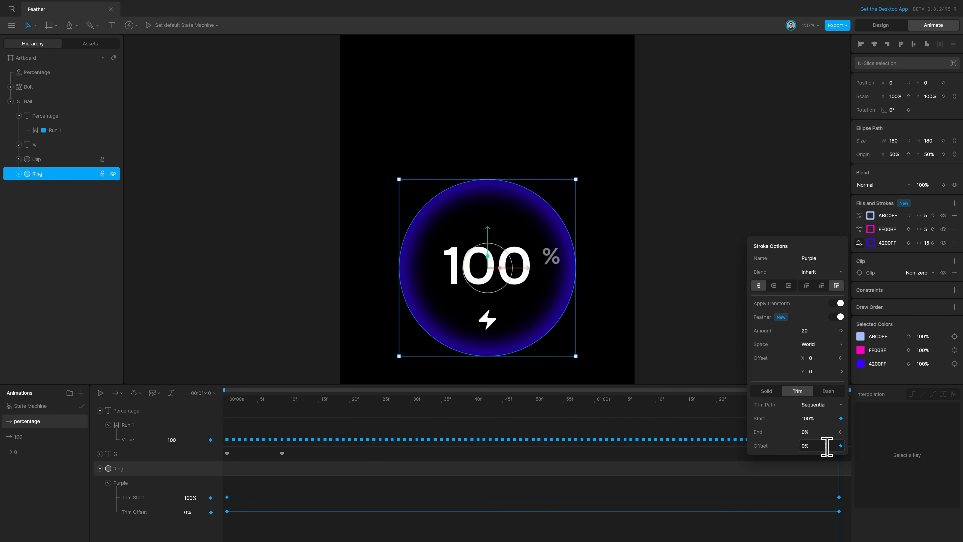
Back at frame 0, key the Pink stroke's trim start at 0% and trim offset at 50%
left_click_drag(358, 397, 179, 409)
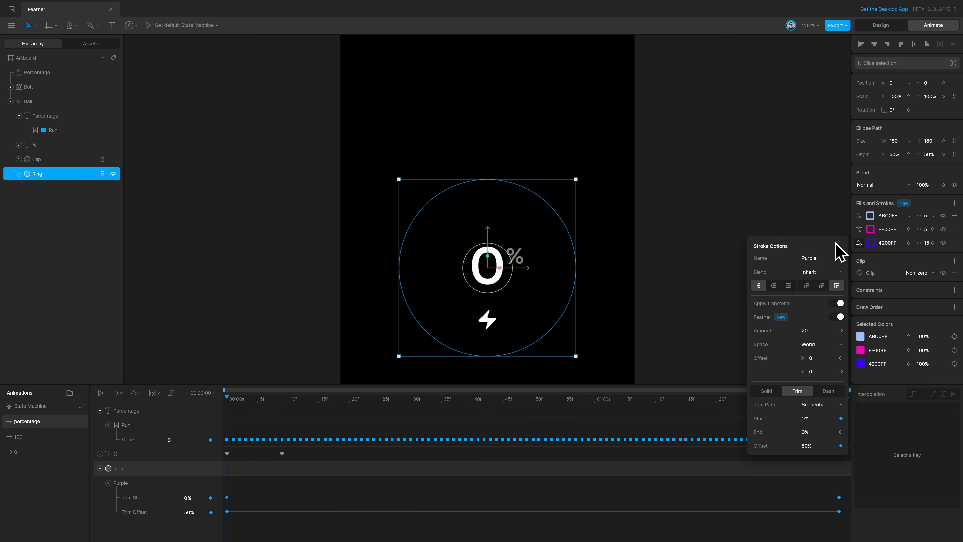
left_click(860, 229)
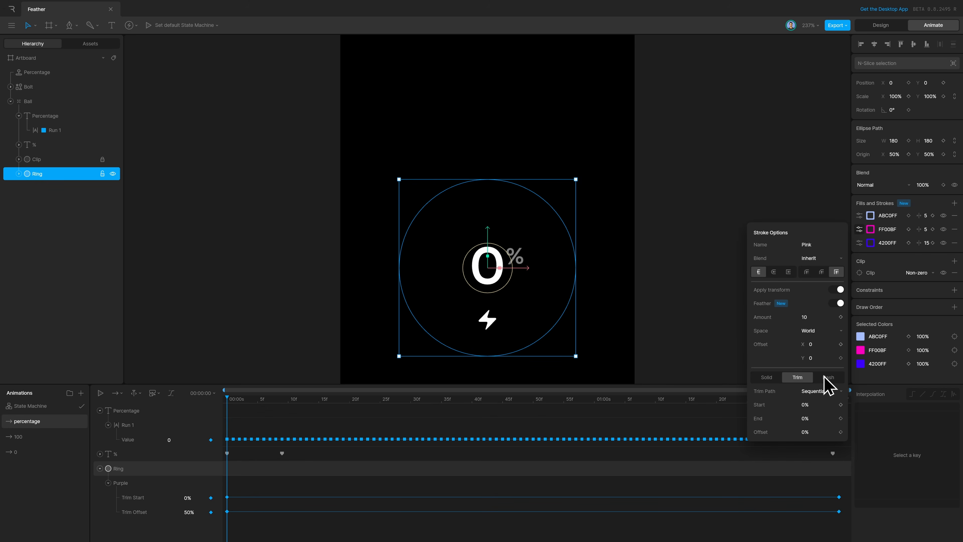
left_click(818, 403)
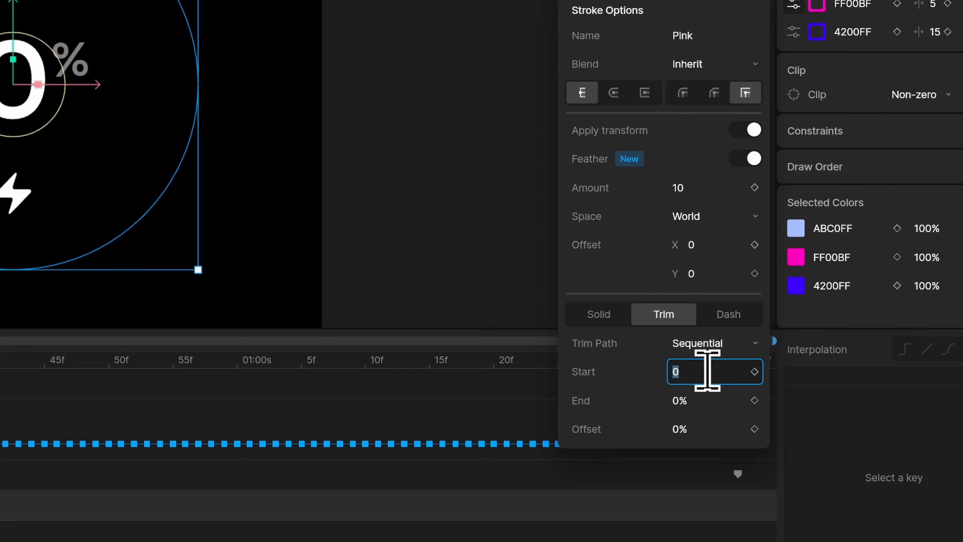
left_click(754, 372)
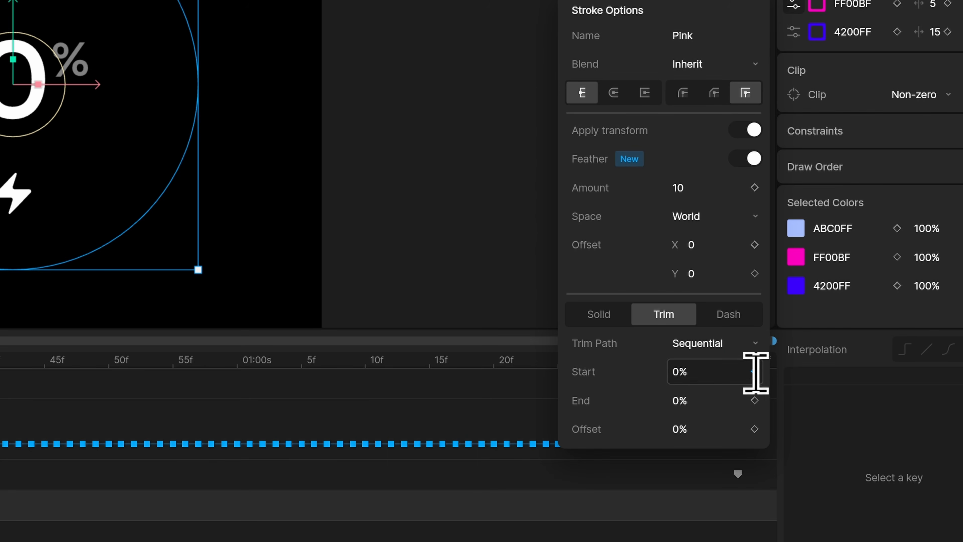
left_click(738, 429)
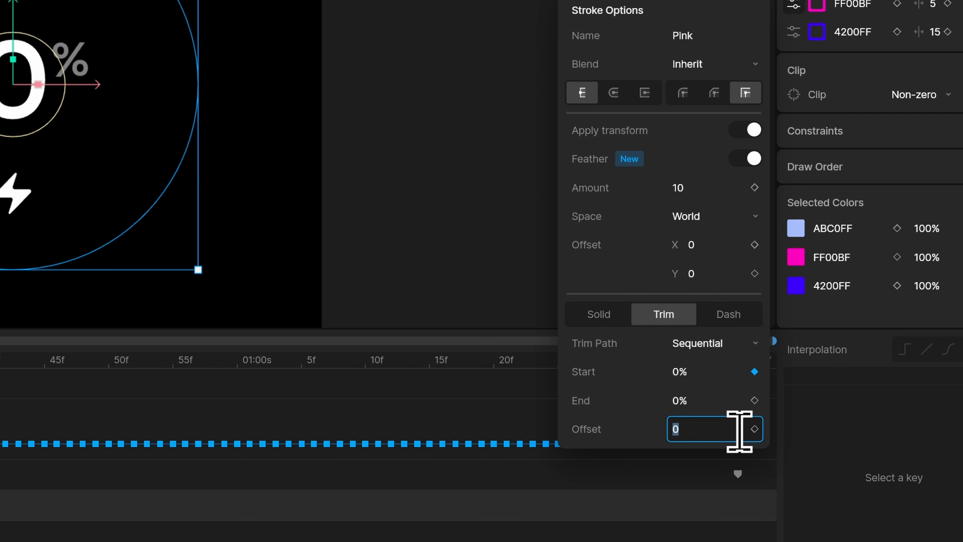
key("Return")
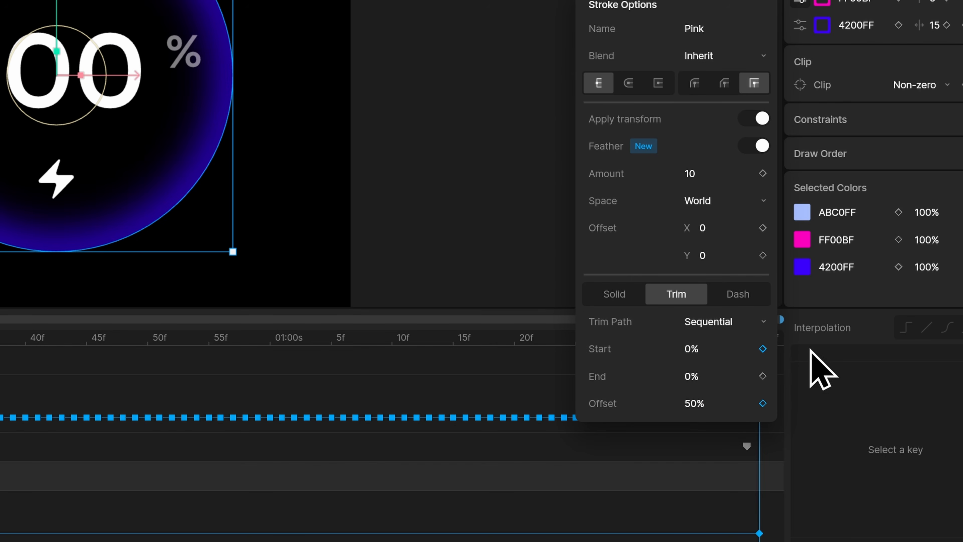
Key the Pink stroke's trim start at 100% and trim offset at 0% on the animation's last keyed frame
left_click(723, 344)
type("100")
key("Return")
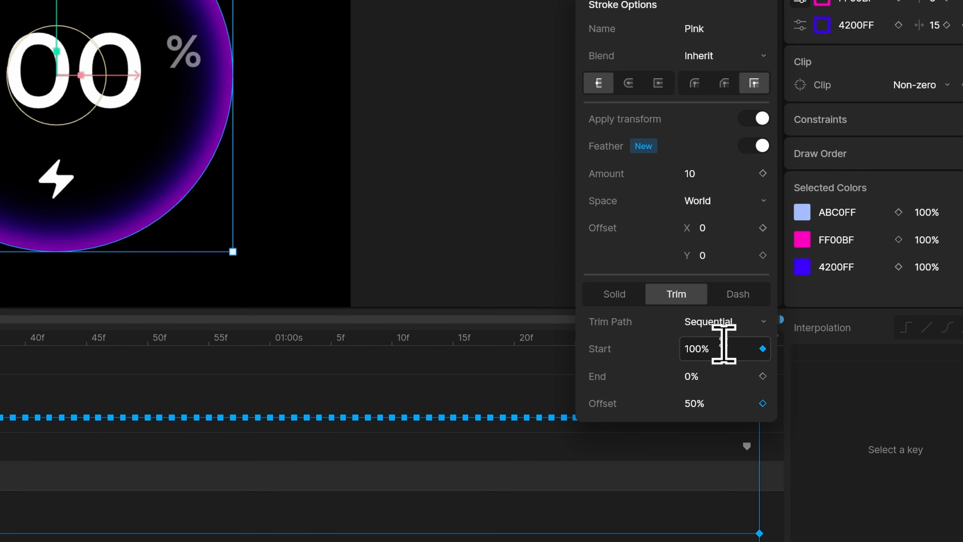
left_click(721, 402)
type("0")
key("Return")
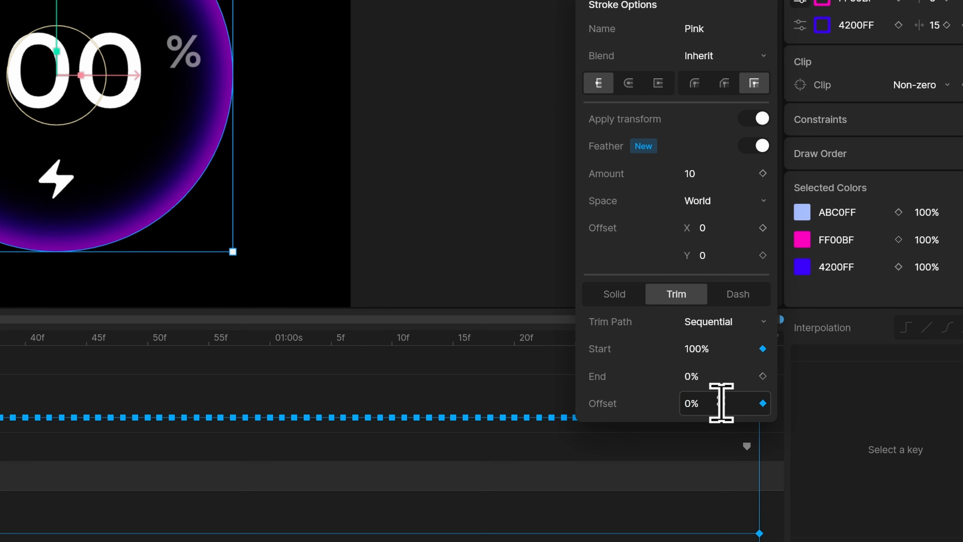
Key the Blue stroke's trim start at 0% and trim offset at 50% on frame 0
left_click(800, 1)
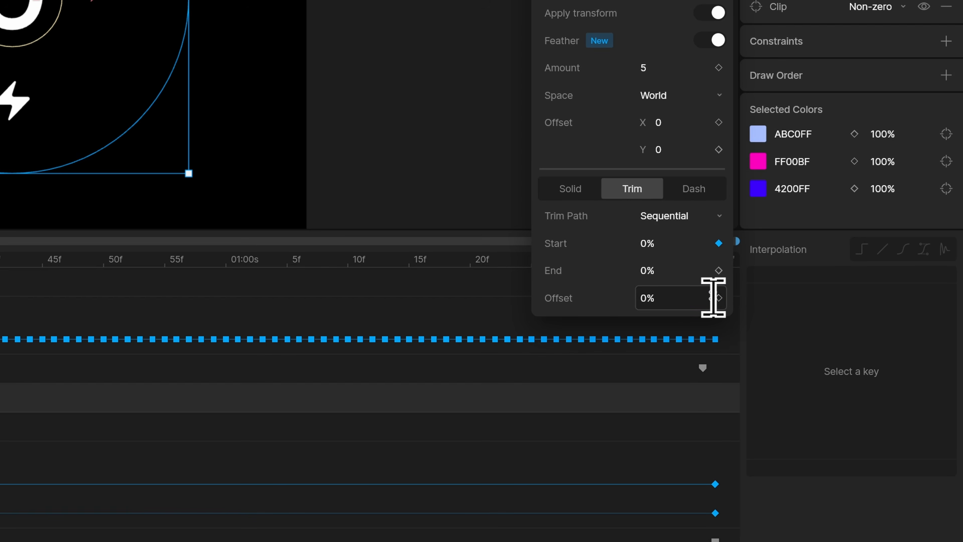
left_click(712, 298)
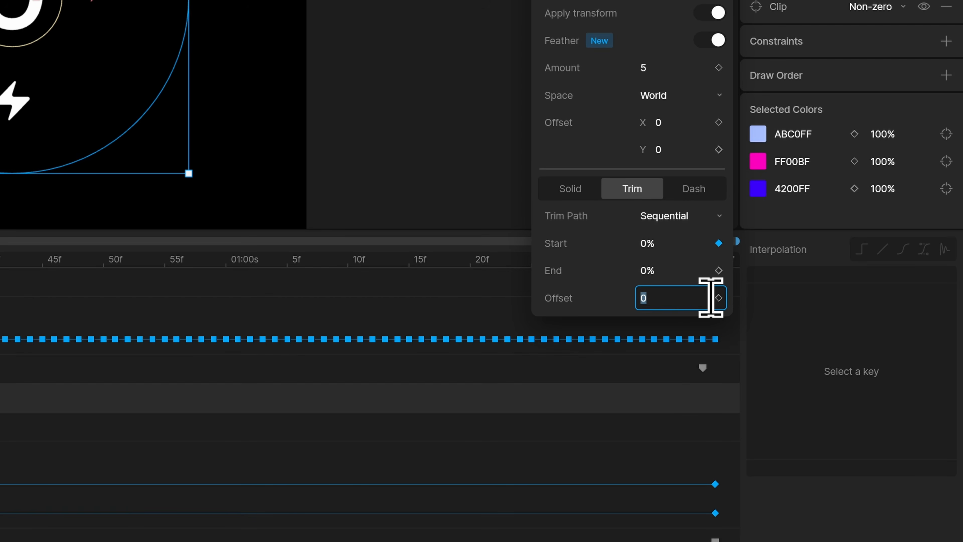
type("50")
key("Return")
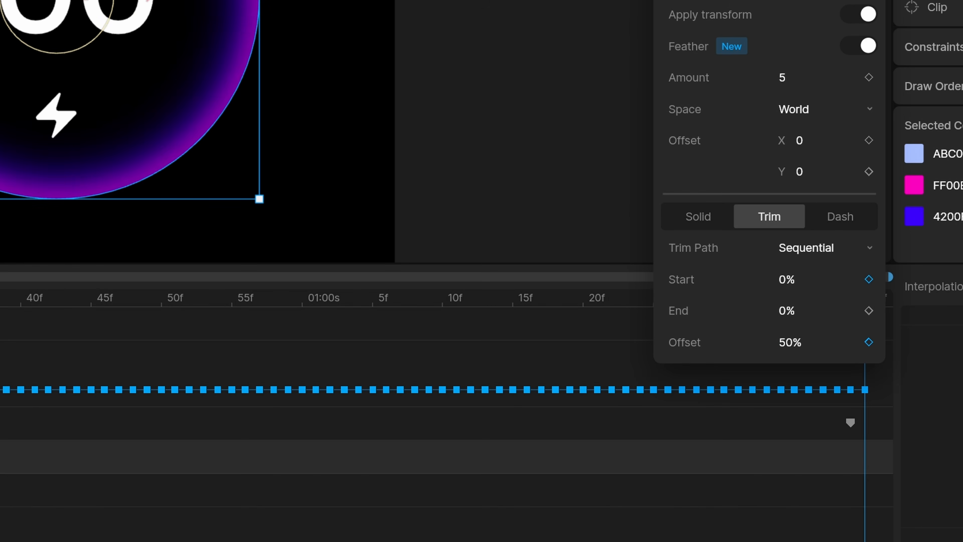
Key the Blue stroke's trim start at 100% and trim offset at 0% on the last keyed frame, and preview the animation
left_click(842, 277)
type("100")
key("Return")
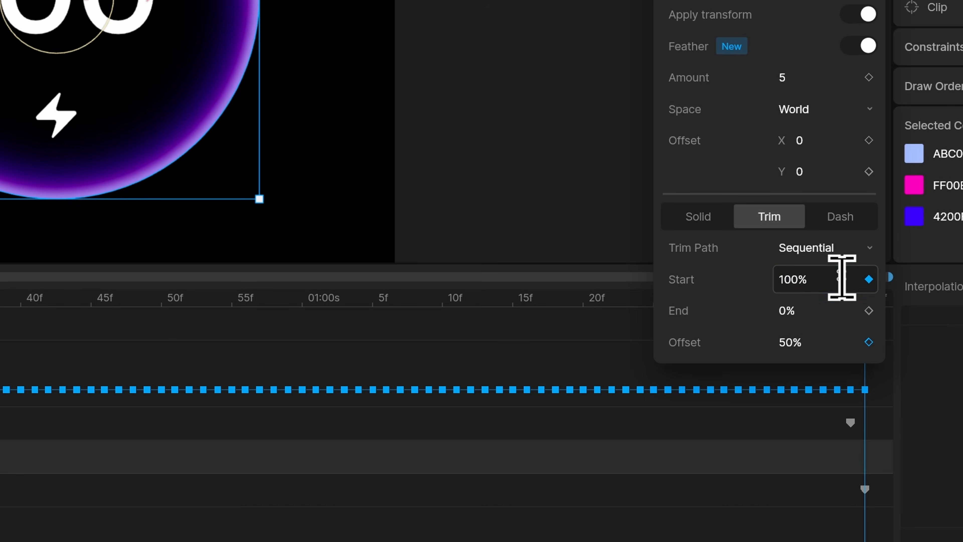
left_click(857, 342)
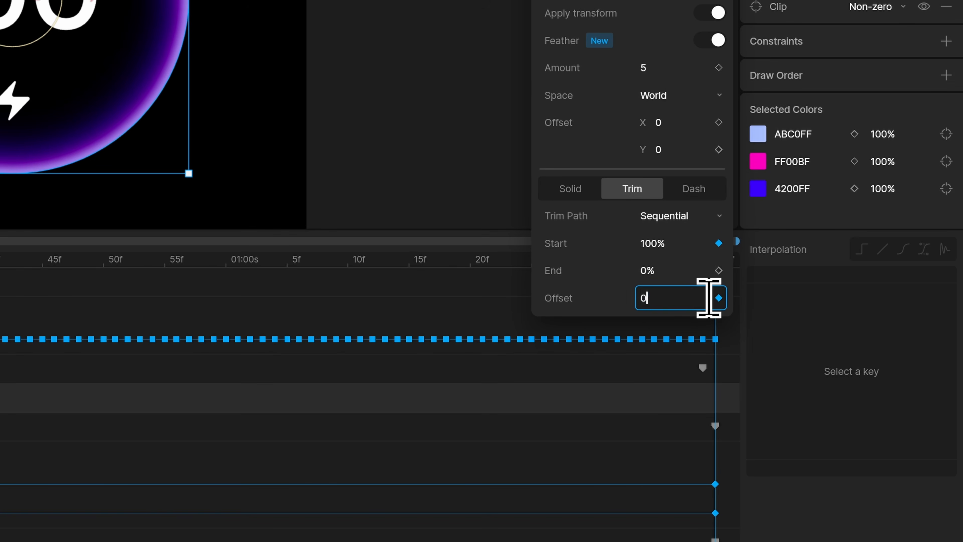
key("Return")
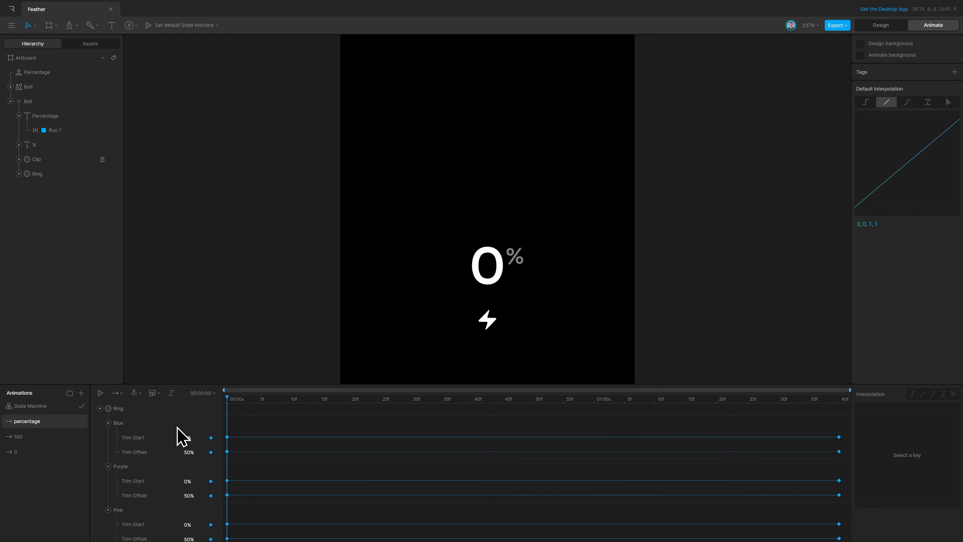
left_click_drag(226, 427, 697, 413)
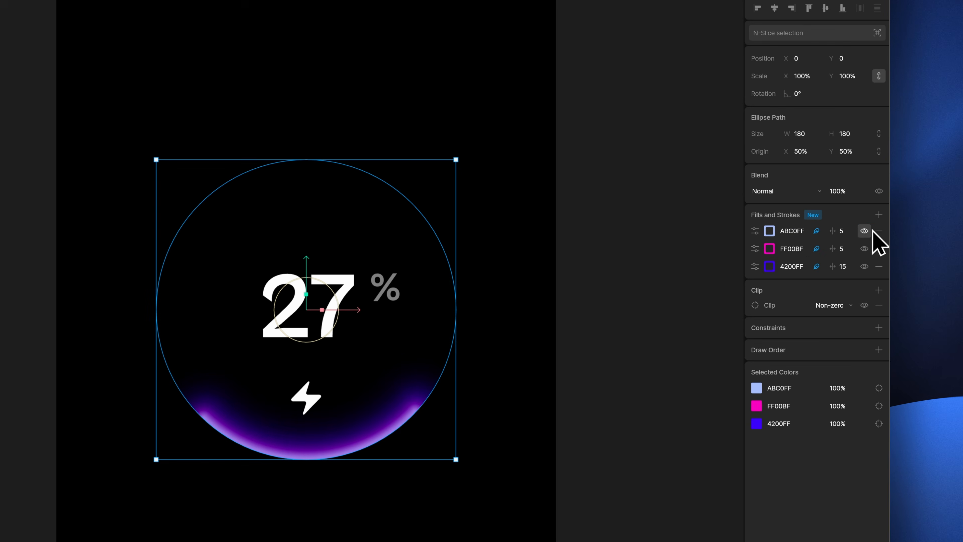
Add a fill to the Ring and move it below the three feathered strokes
left_click(954, 202)
left_click(863, 242)
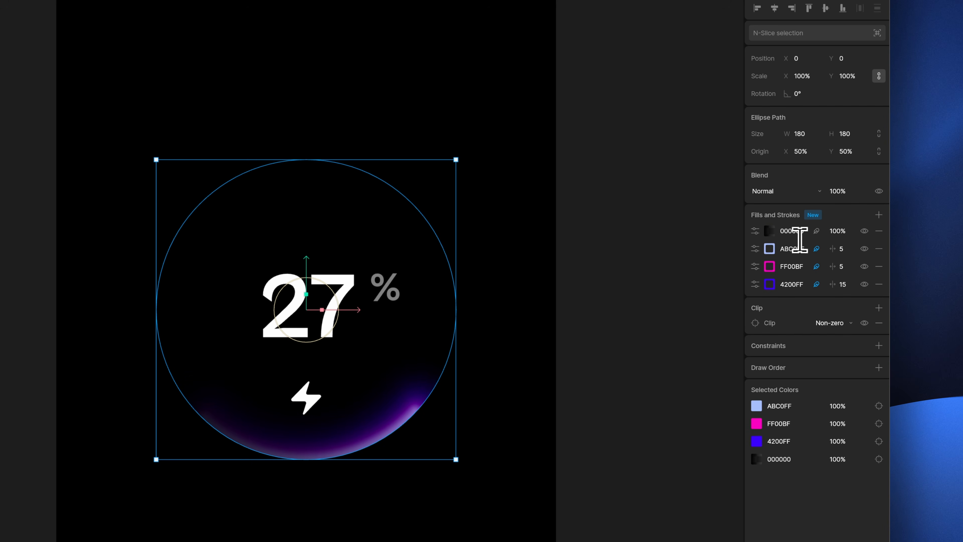
left_click_drag(755, 231, 759, 268)
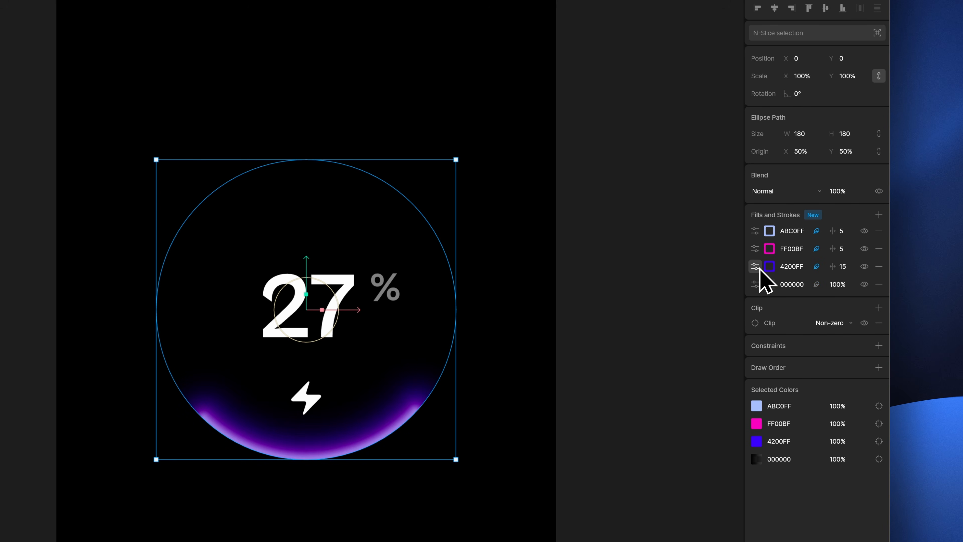
Change the Ring's new fill from a gradient to a solid colour of 4200FF
left_click(769, 285)
left_click(662, 289)
left_click(660, 287)
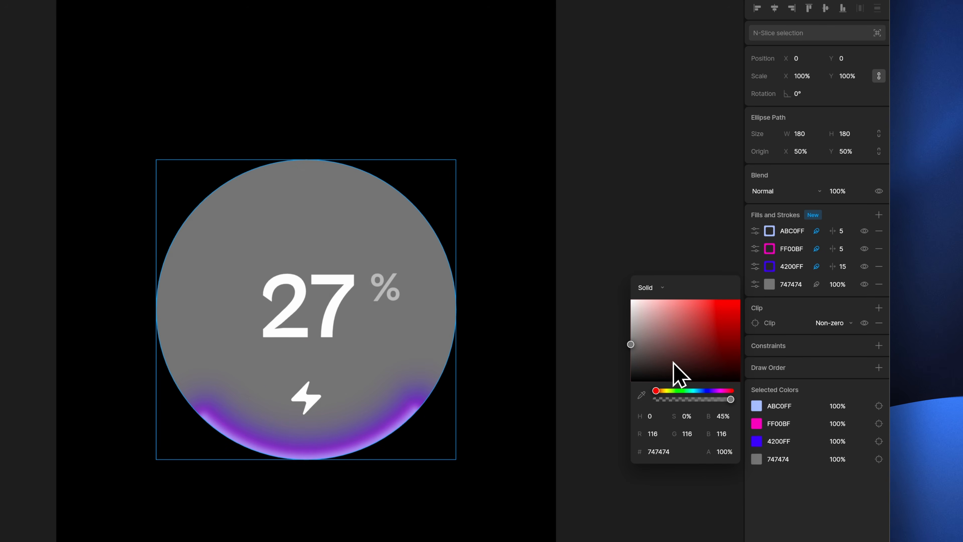
left_click(675, 451)
type("4200FF")
key("Return")
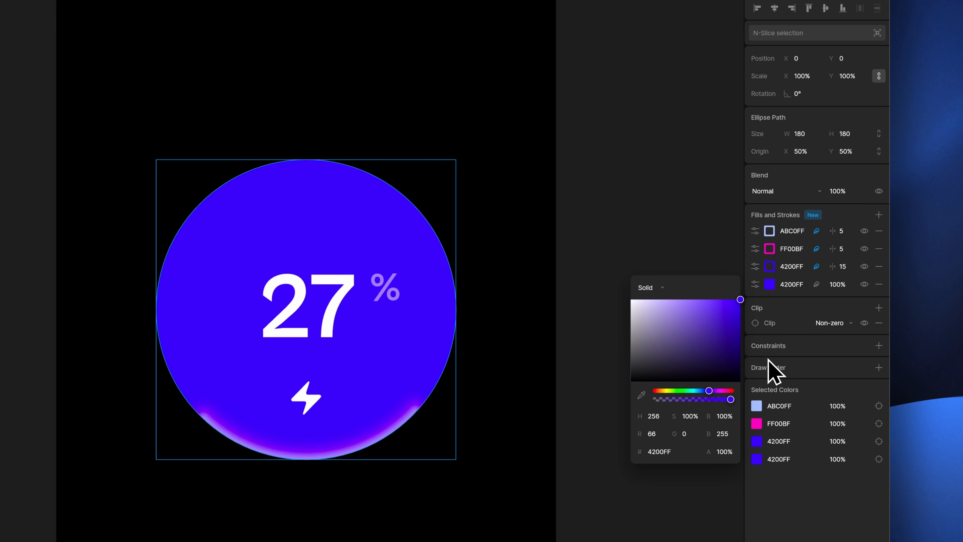
Feather the Ring's 4200FF fill with the direction set to Inner
left_click(817, 285)
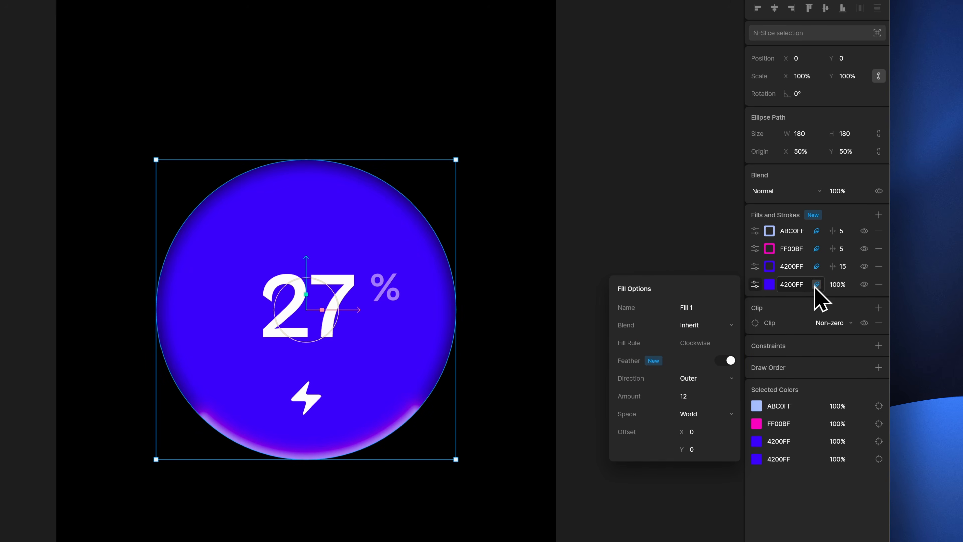
left_click(703, 379)
left_click(707, 395)
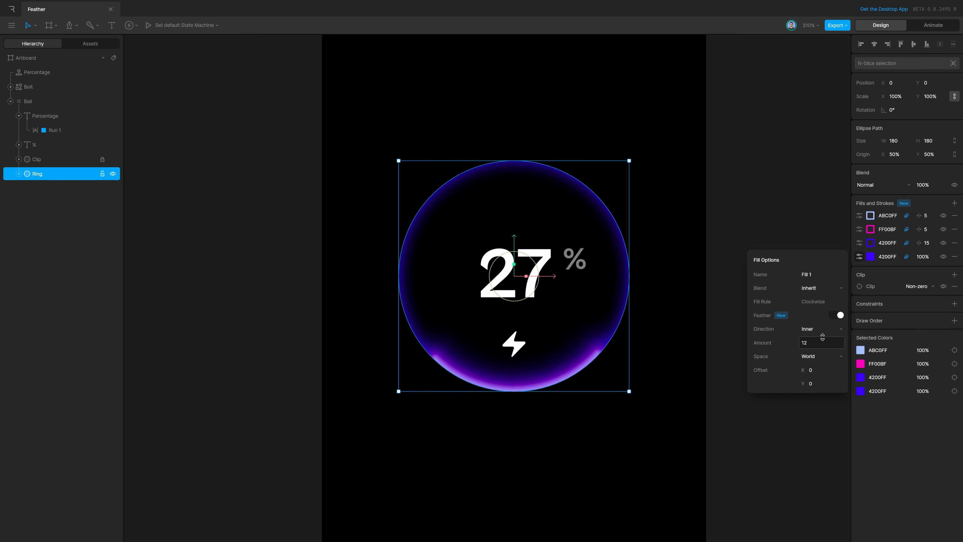
Key the feather amount of the Ring's fill at 0 on frame 0 of the percentage animation
key("Tab")
left_click_drag(364, 412, 191, 408)
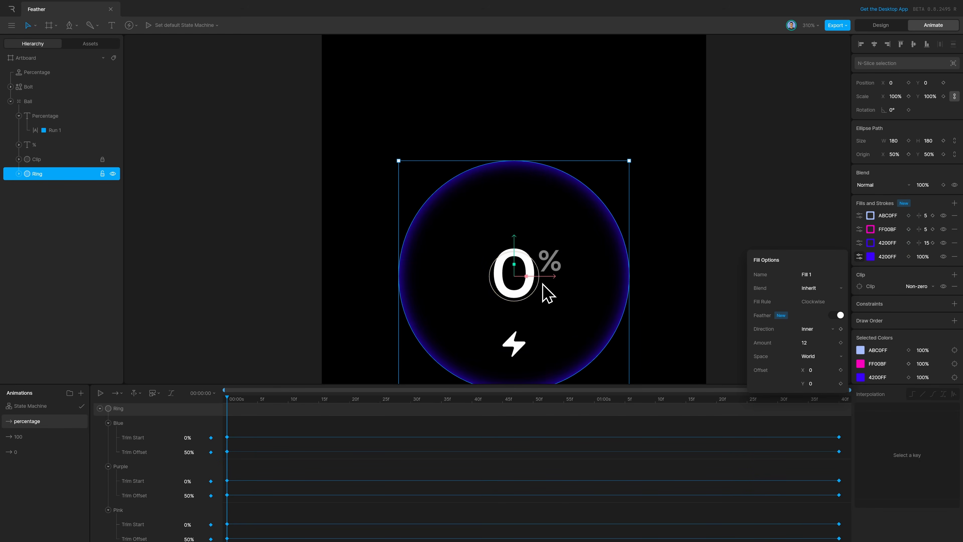
scroll(601, 281, "down", 3)
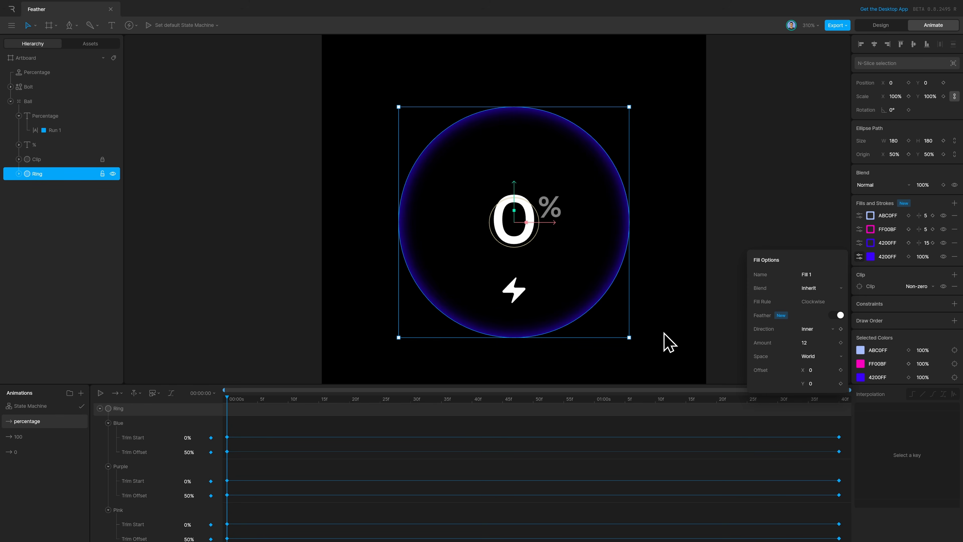
left_click_drag(821, 342, 861, 410)
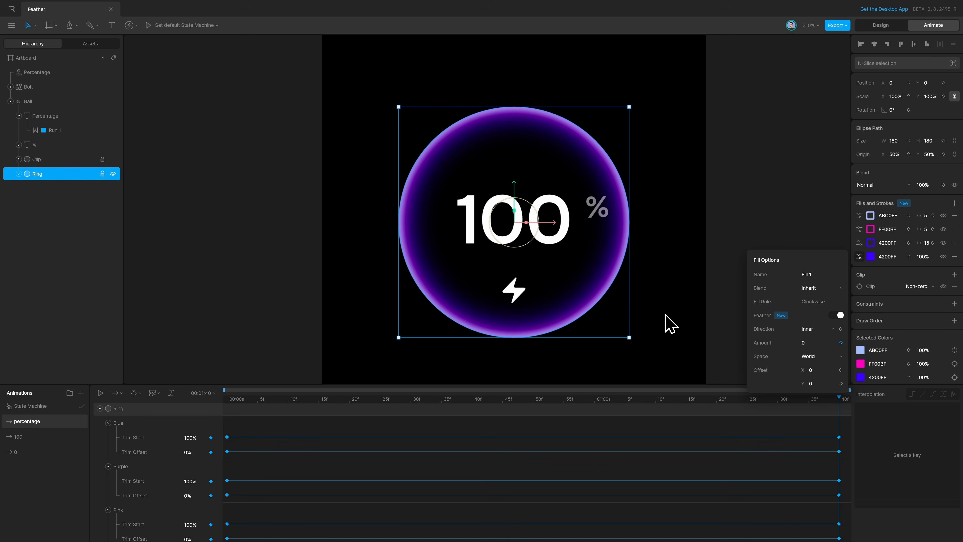
Key the fill's feather amount at 100 on the last keyed frame, and scrub back through the animation to check it
left_click_drag(816, 344, 817, 322)
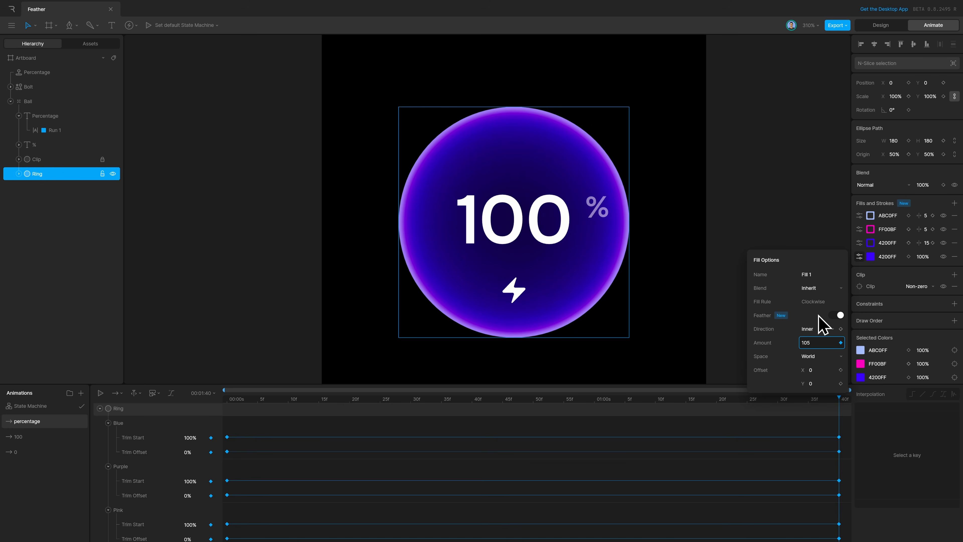
left_click_drag(818, 316, 818, 316)
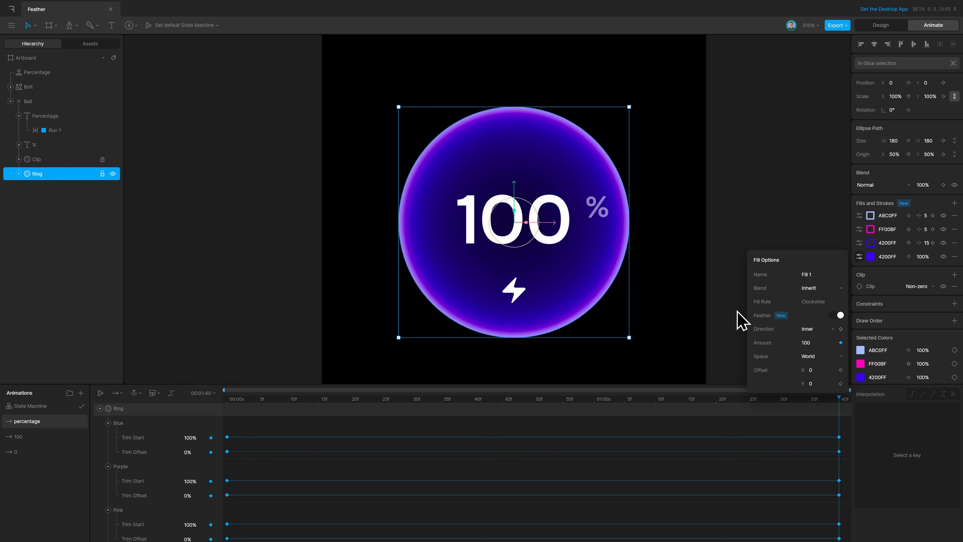
left_click_drag(827, 403, 655, 431)
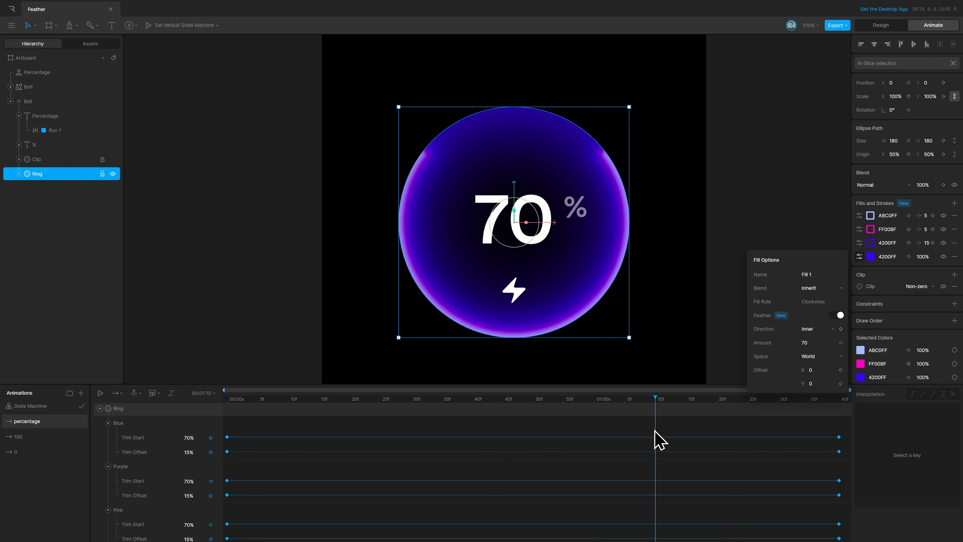
Lower the opacity of the Ring's feathered fill to 30% in design mode, and preview the percentage animation from the start
key("Tab")
left_click_drag(925, 255, 920, 405)
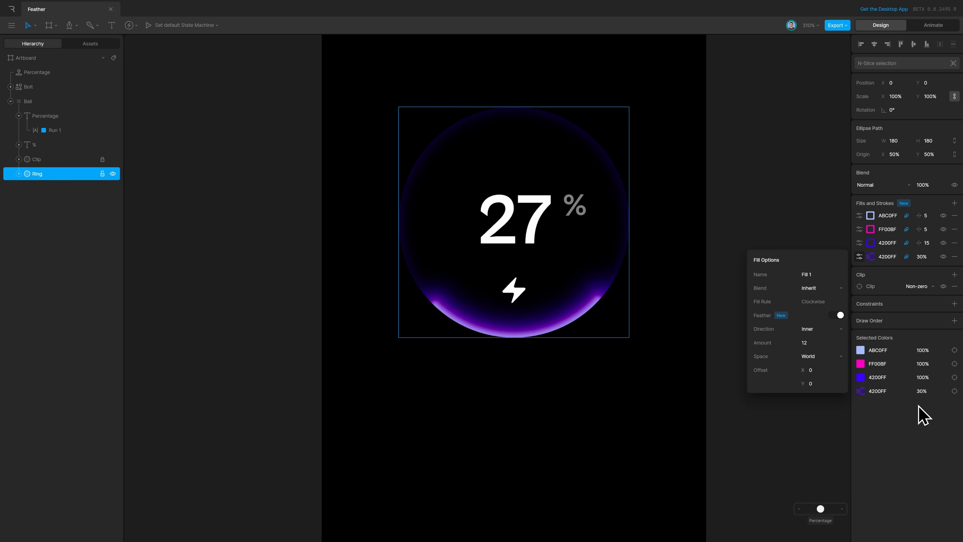
key("Tab")
left_click_drag(288, 399, 228, 399)
left_click(311, 406)
key("space")
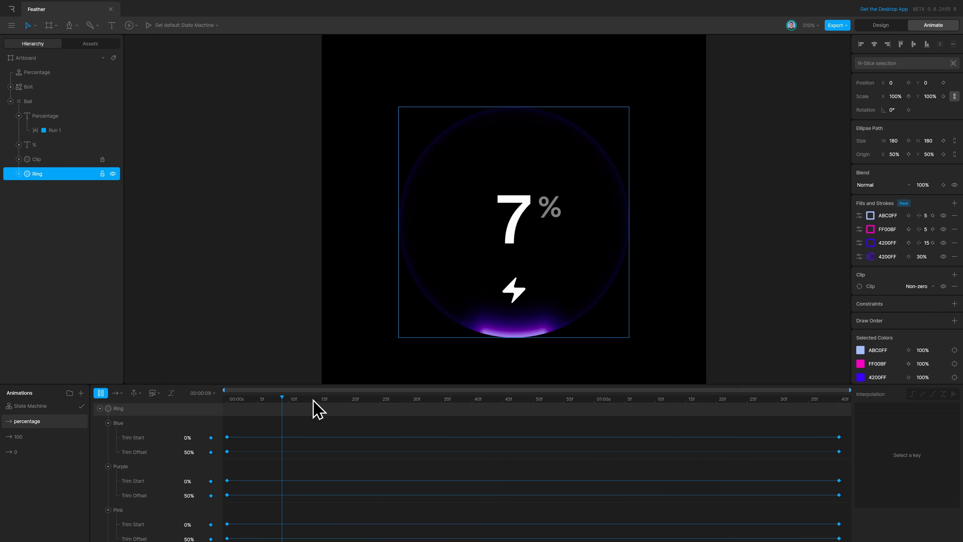
Return to design mode and rename the lightning bolt's 80 × 80 artboard as Bolt
key("Tab")
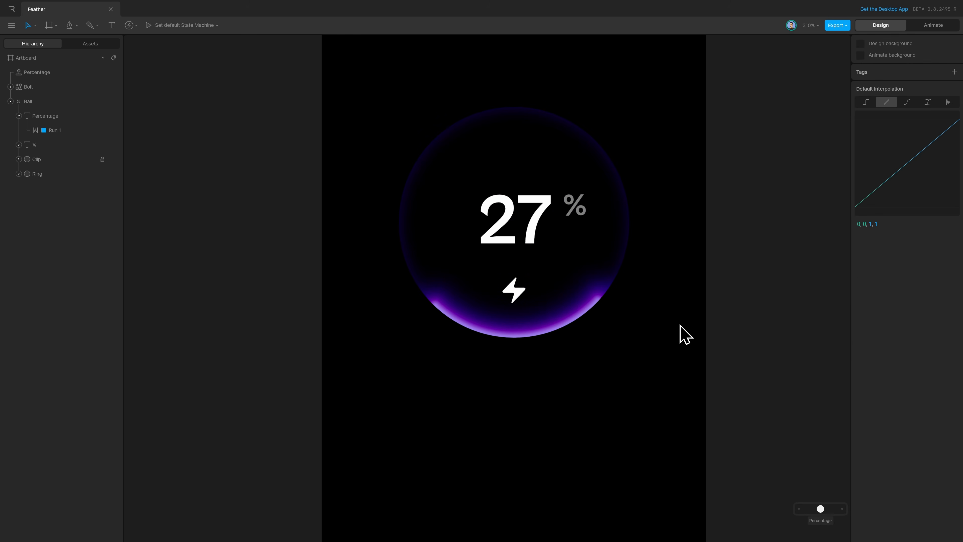
left_click(510, 295)
scroll(518, 296, "up", 5)
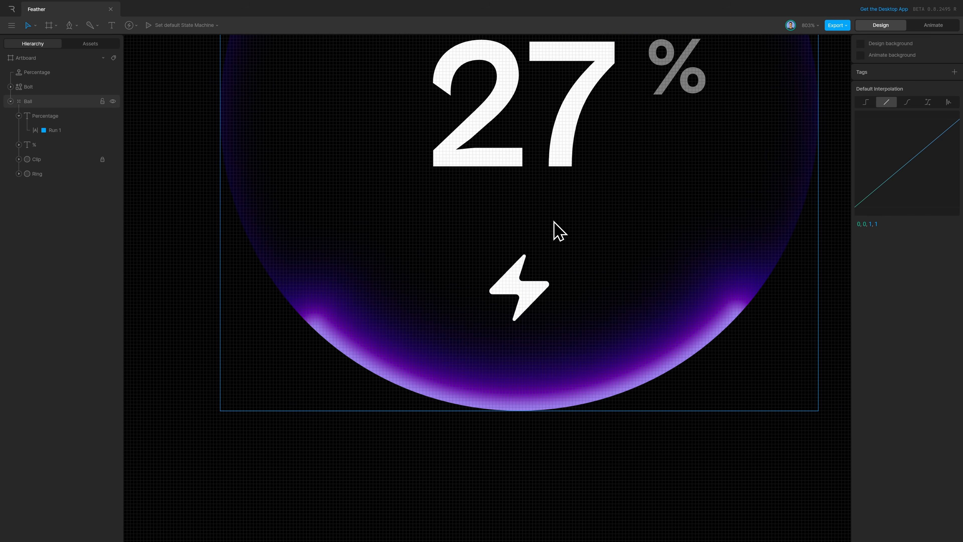
scroll(519, 302, "down", 5)
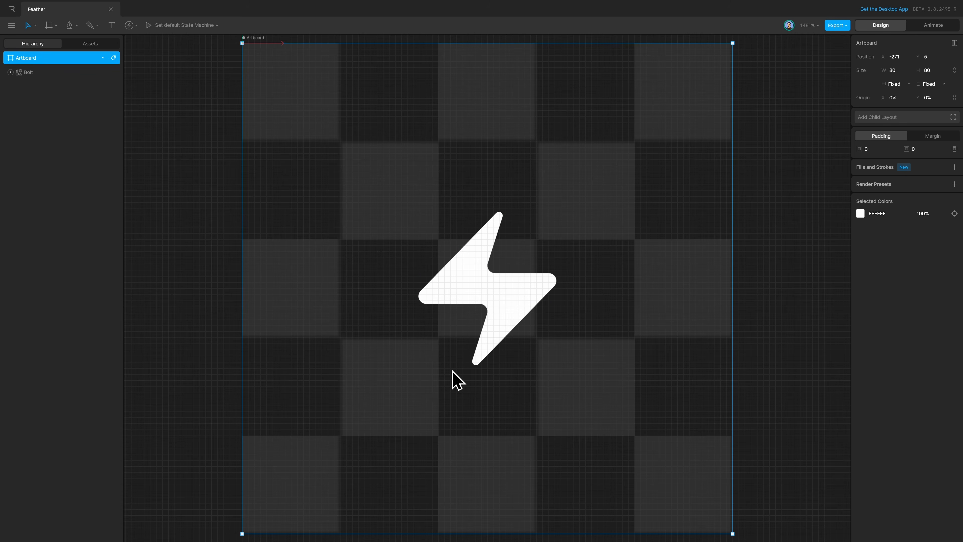
double_click(25, 59)
Feather the bolt's white fill with direction Inner, an amount of 1 and a Y offset of 1
left_click(471, 298)
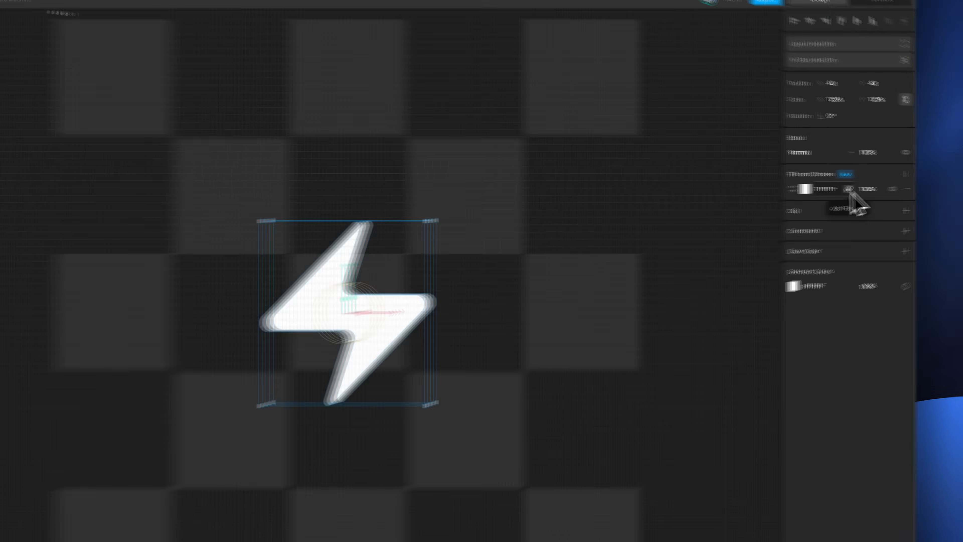
left_click(906, 185)
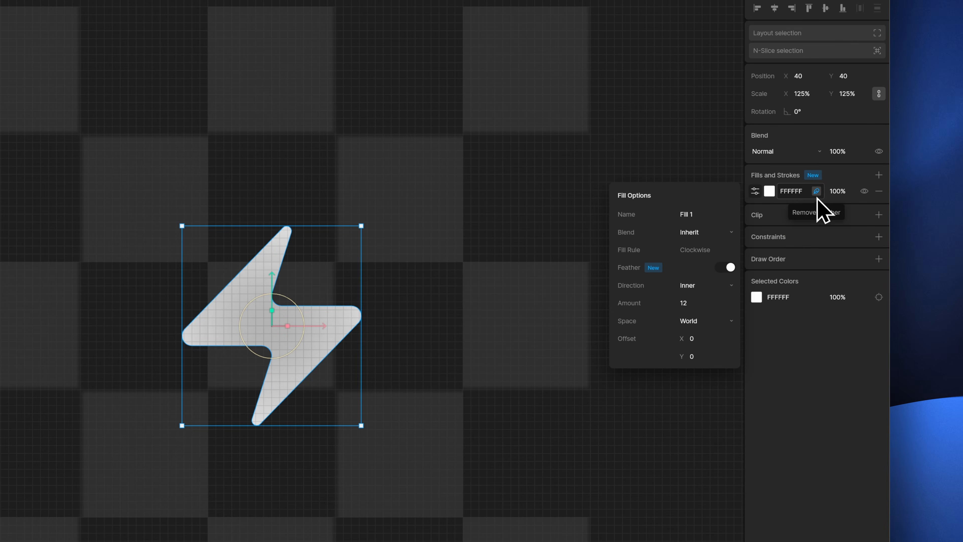
left_click(712, 290)
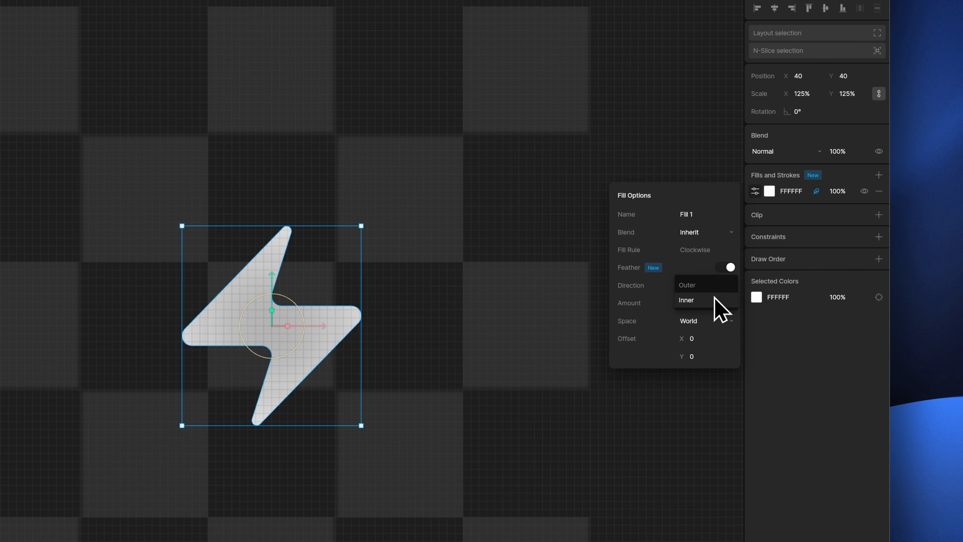
left_click(713, 301)
left_click(712, 300)
type("1")
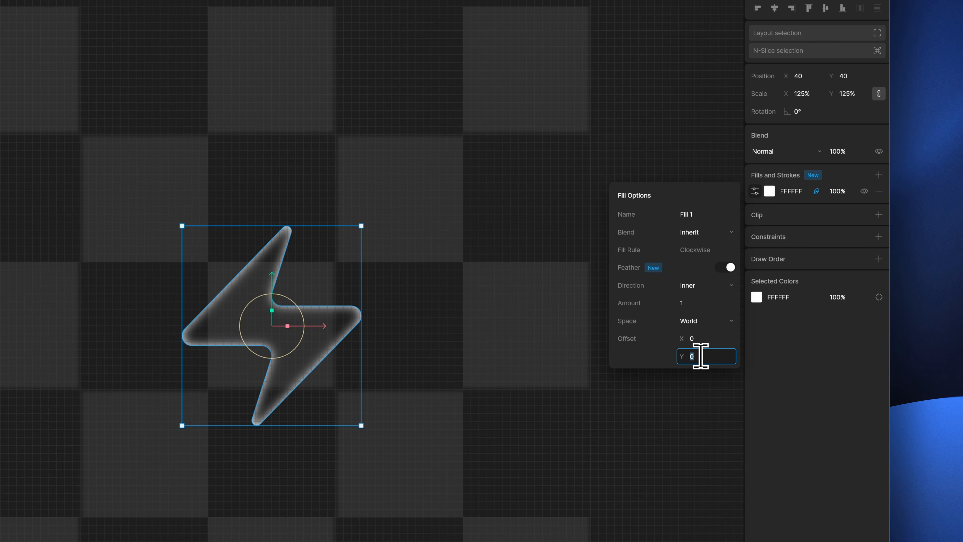
key("Up")
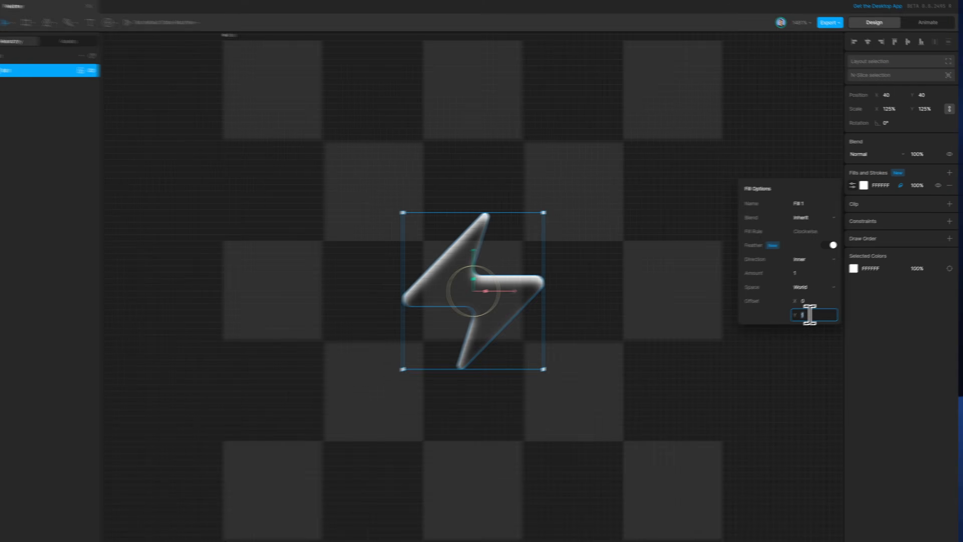
left_click(503, 446)
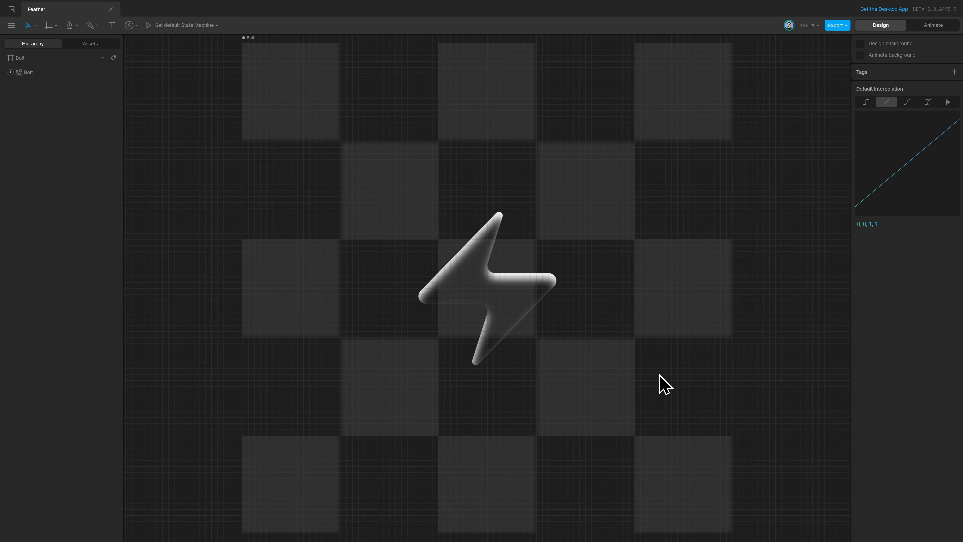
Paste the cyan, pink and purple ellipses around the bolt and feather their fills outward by 12
key("ctrl+v")
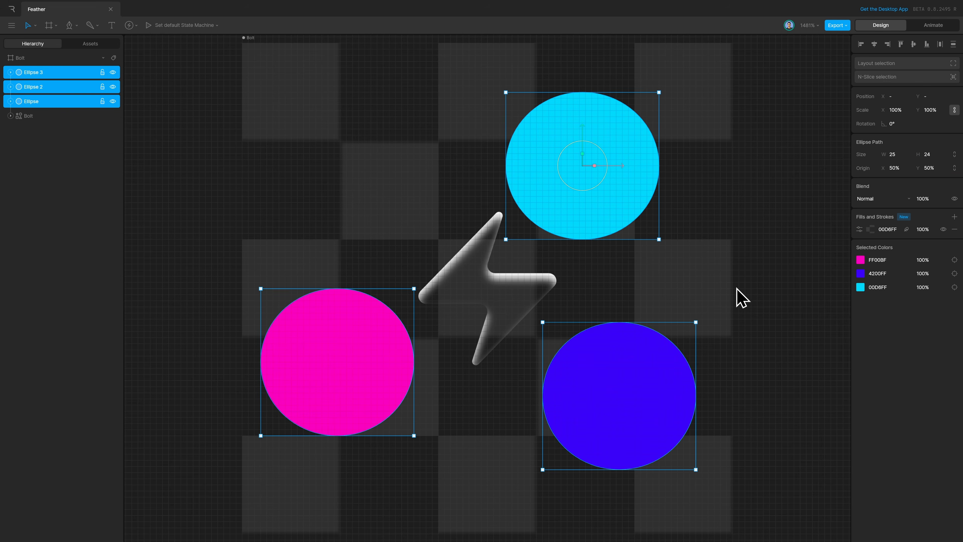
left_click(907, 229)
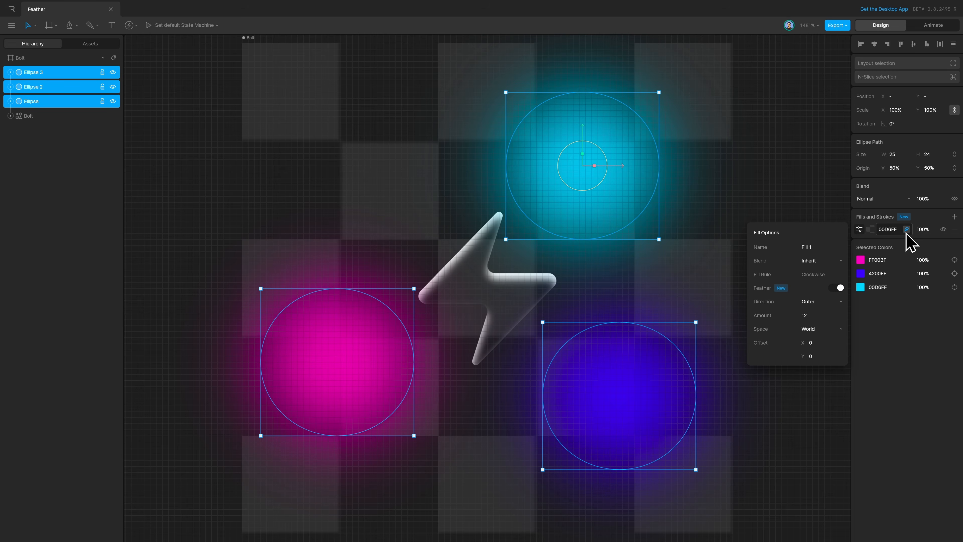
key("Escape")
Rename the three pasted ellipses by colour as Purple, Pink and Blue
double_click(44, 74)
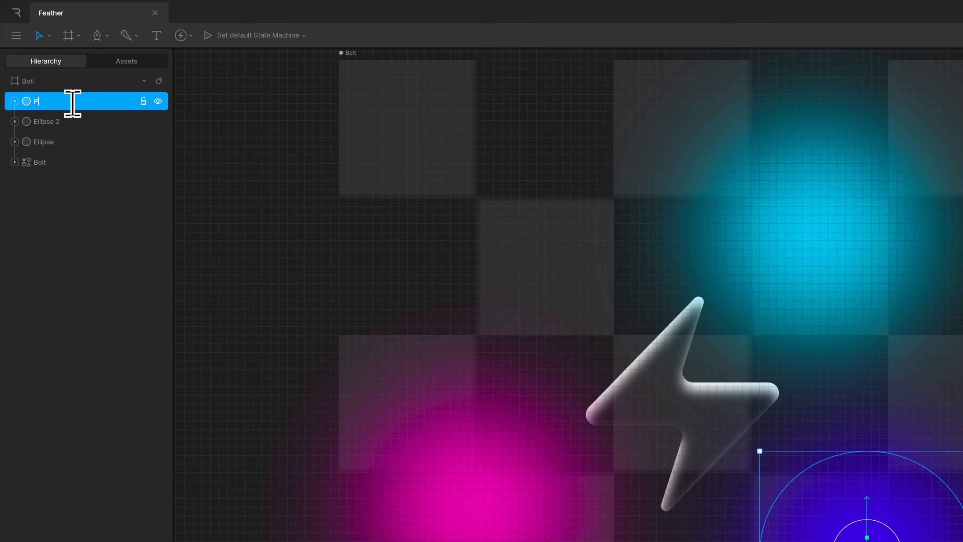
type("Purple")
key("Return")
double_click(73, 116)
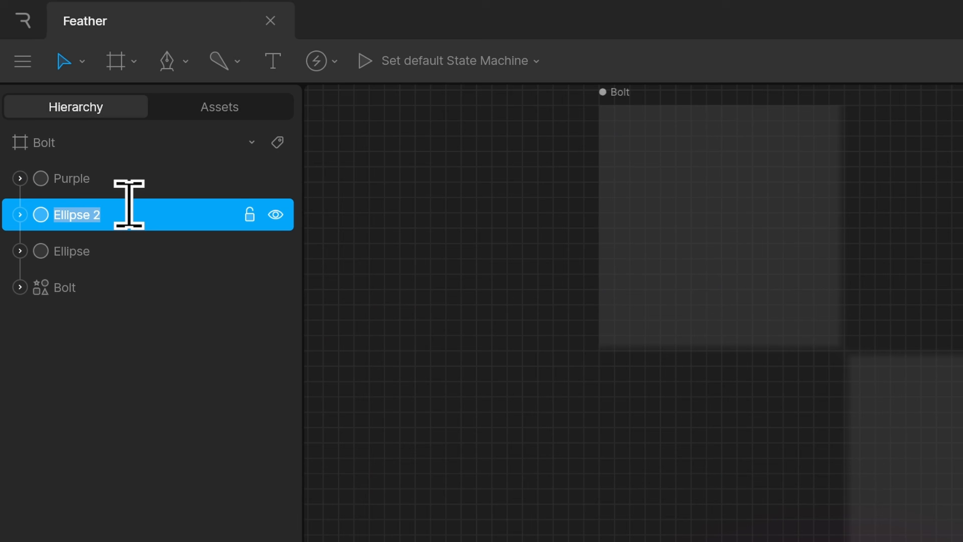
type("Pink")
key("Return")
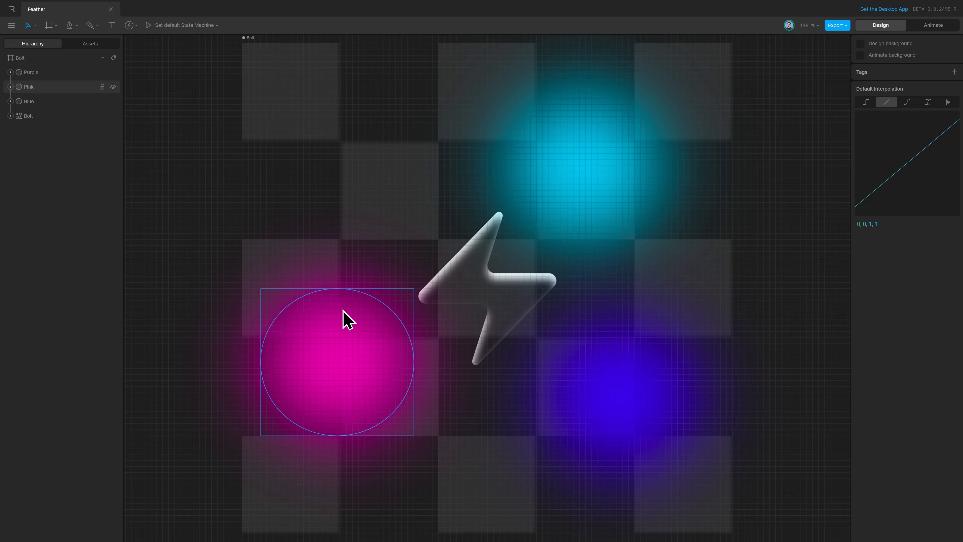
Group the Pink, Blue and Purple ellipses, and move the group to about X 43.5, Y 34.5
left_click(372, 307)
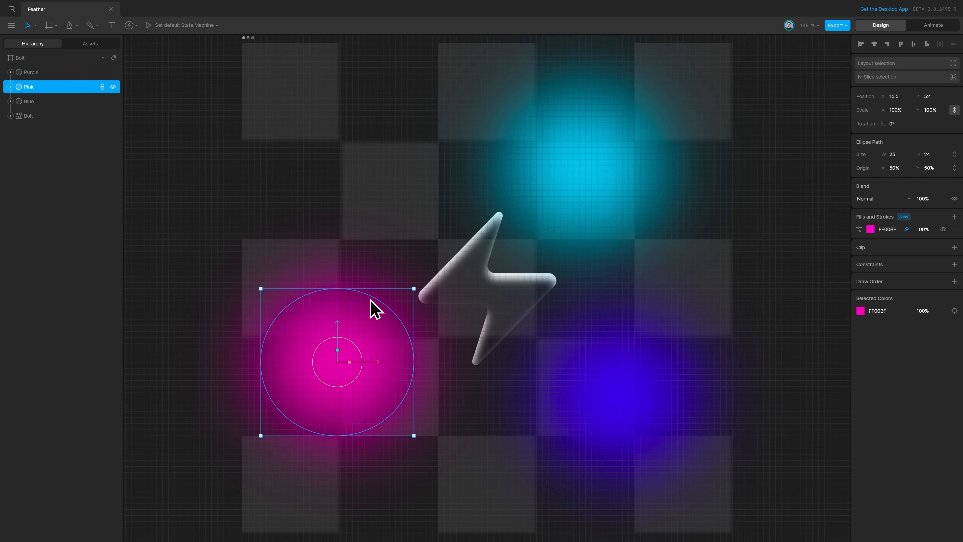
left_click(638, 190, "shift")
left_click(668, 373, "shift")
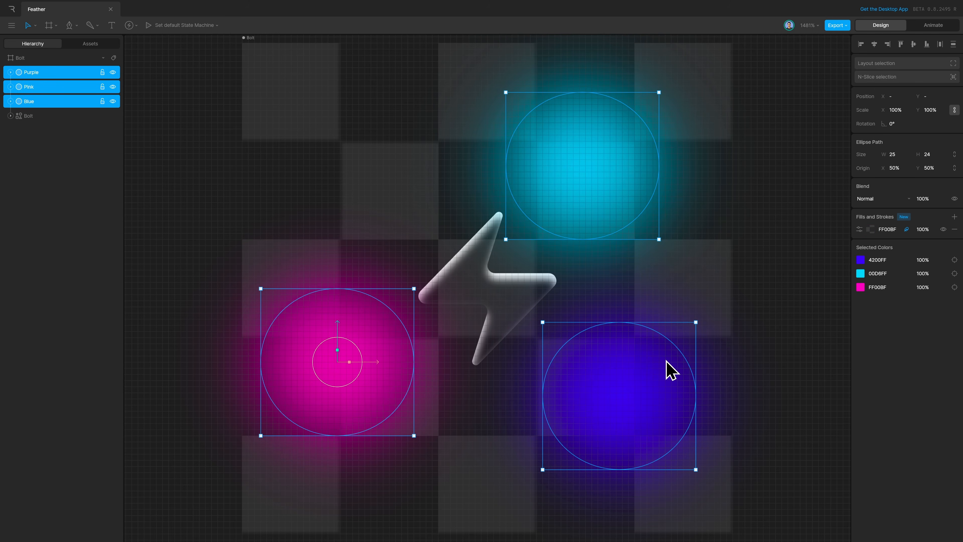
key("ctrl+g")
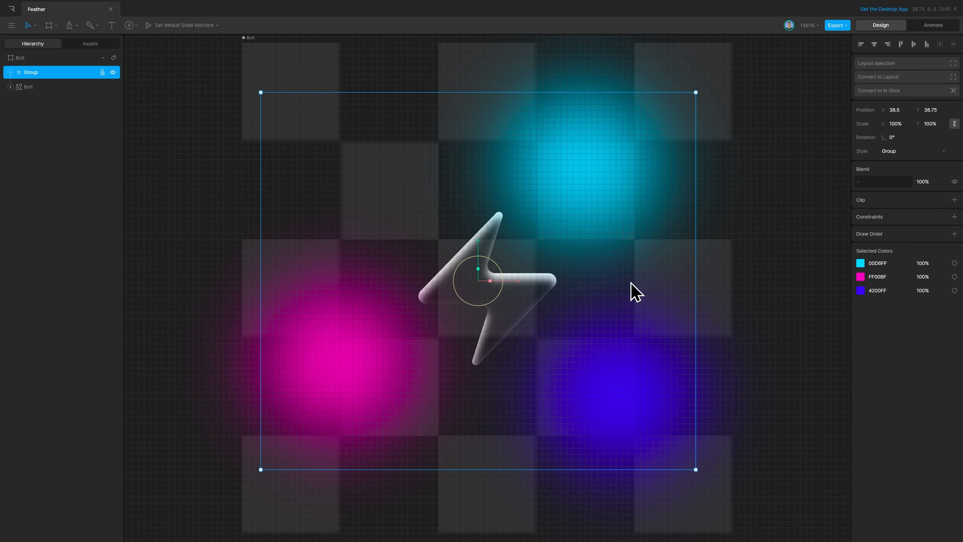
left_click(730, 278)
left_click_drag(389, 356, 410, 330)
left_click(711, 189)
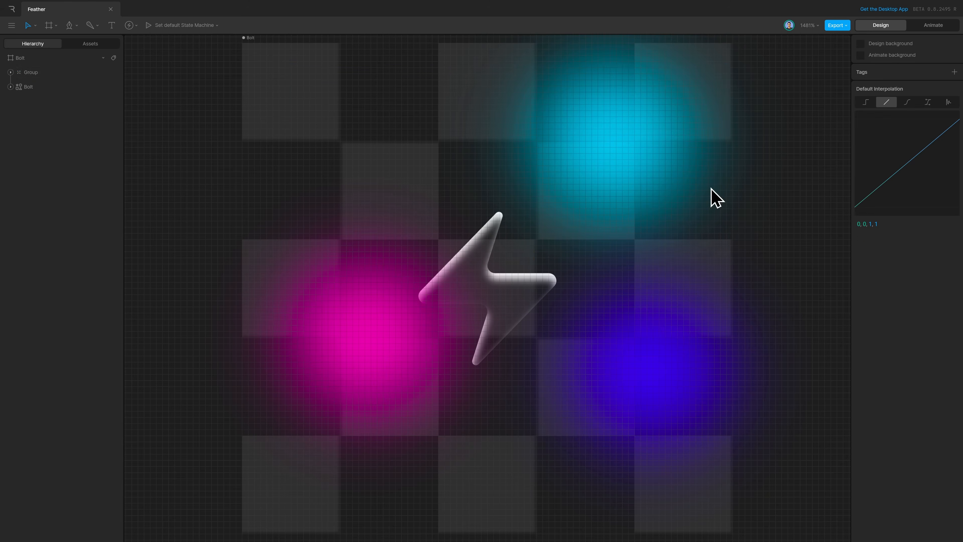
Move the Blue ellipse to about X 3, Y -12 and the Purple ellipse to about X 8.5, Y 15.5 inside the group
double_click(625, 169)
left_click_drag(626, 169, 567, 217)
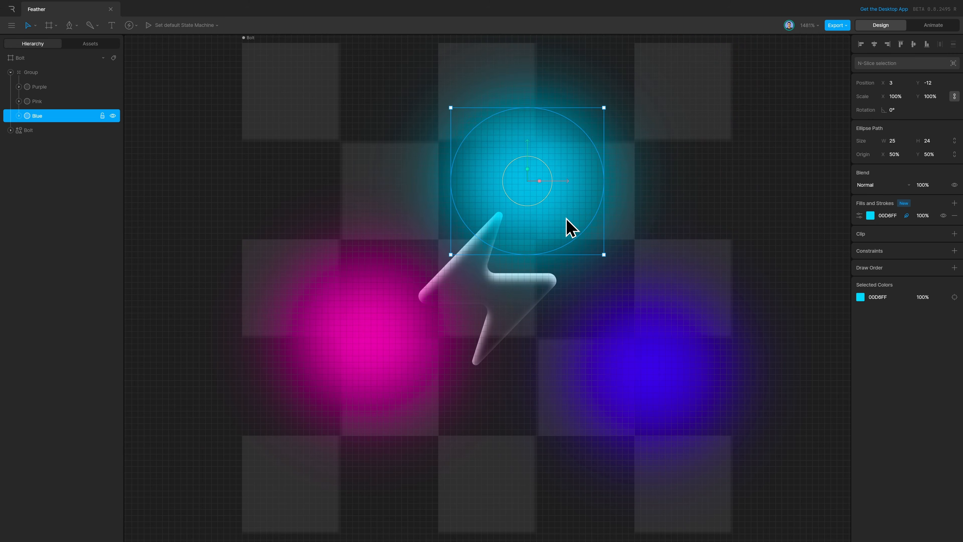
left_click(668, 385)
left_click_drag(673, 409, 579, 388)
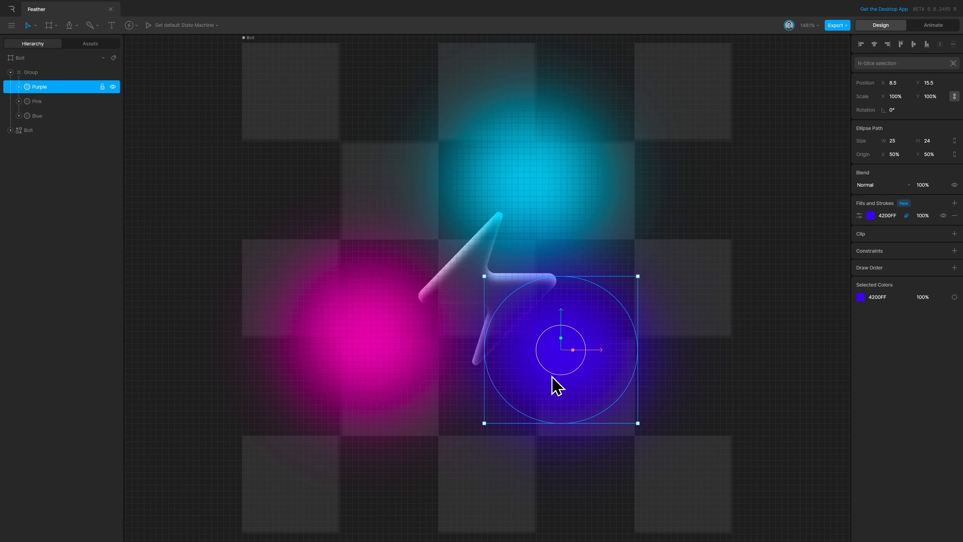
Clip the ellipse group using the Bolt shape as the clipping source
left_click(51, 75)
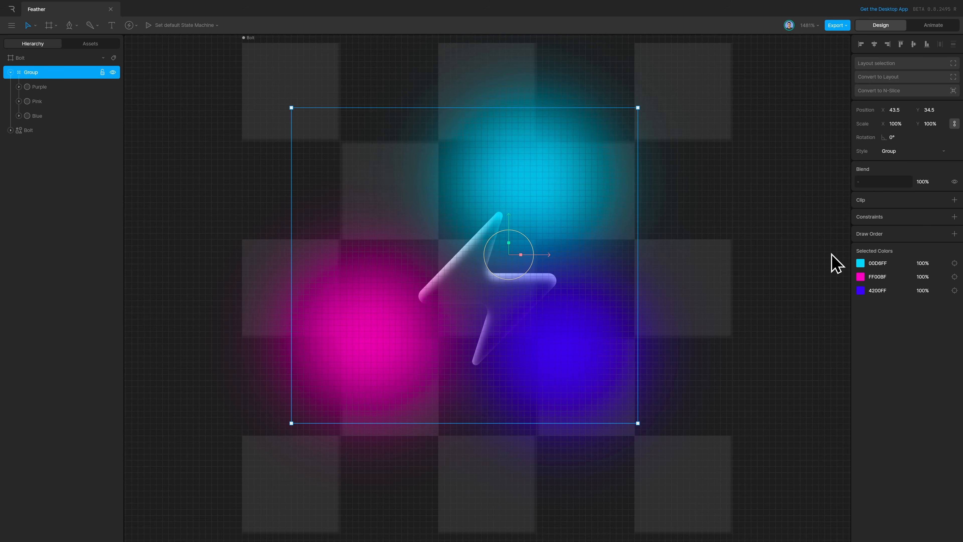
left_click(955, 199)
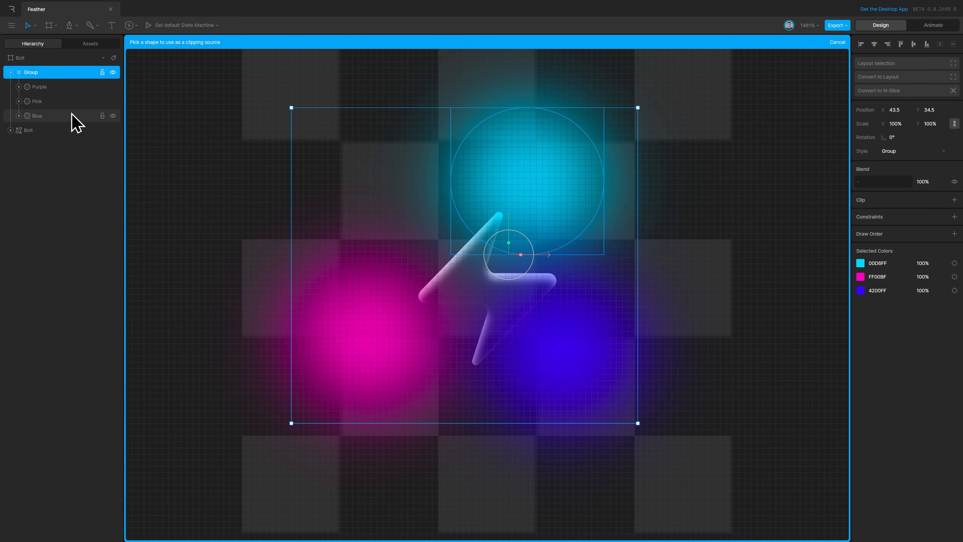
left_click(65, 131)
left_click(247, 221)
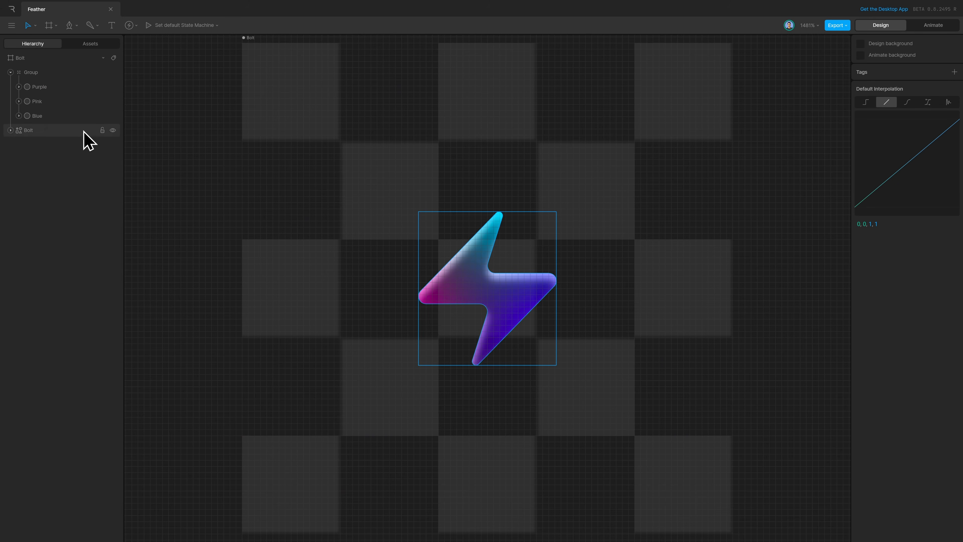
Move the Bolt above the ellipse group in the hierarchy, and toggle its white fill off and on to compare
left_click_drag(68, 133, 75, 71)
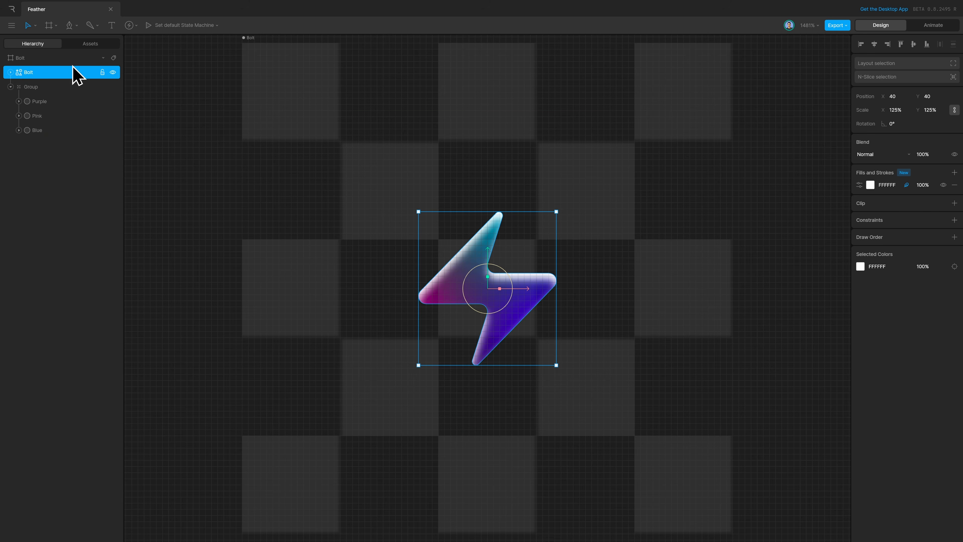
left_click(943, 185)
left_click(943, 186)
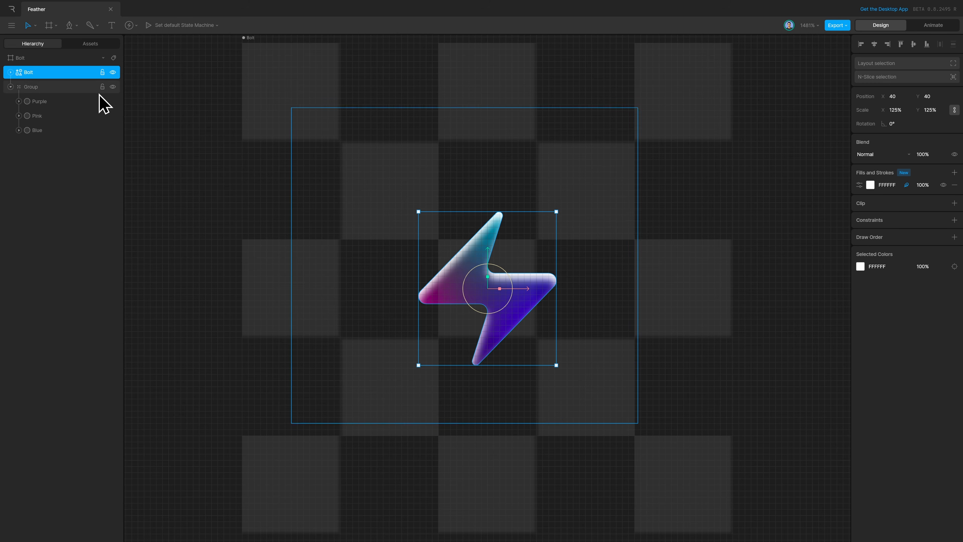
Move the Purple ellipse to about X 8, Y 13.5, the Pink ellipse up to about Y 10 and the Blue ellipse down to about Y -8
left_click(86, 100)
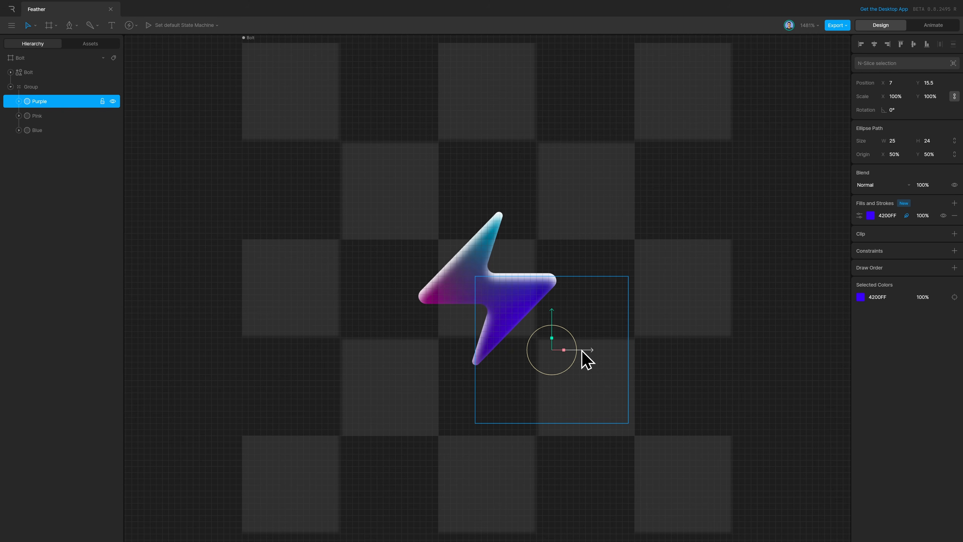
left_click_drag(560, 326, 559, 311)
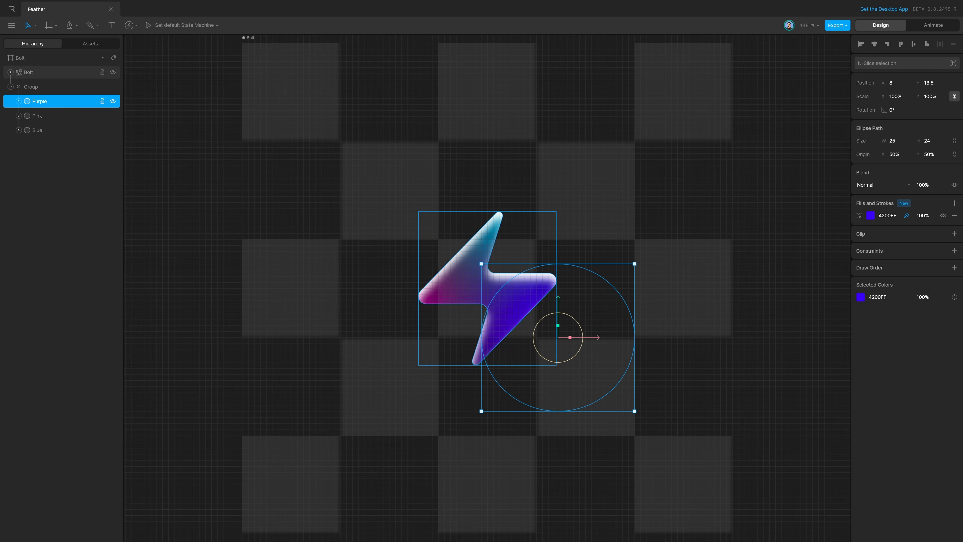
left_click(62, 116)
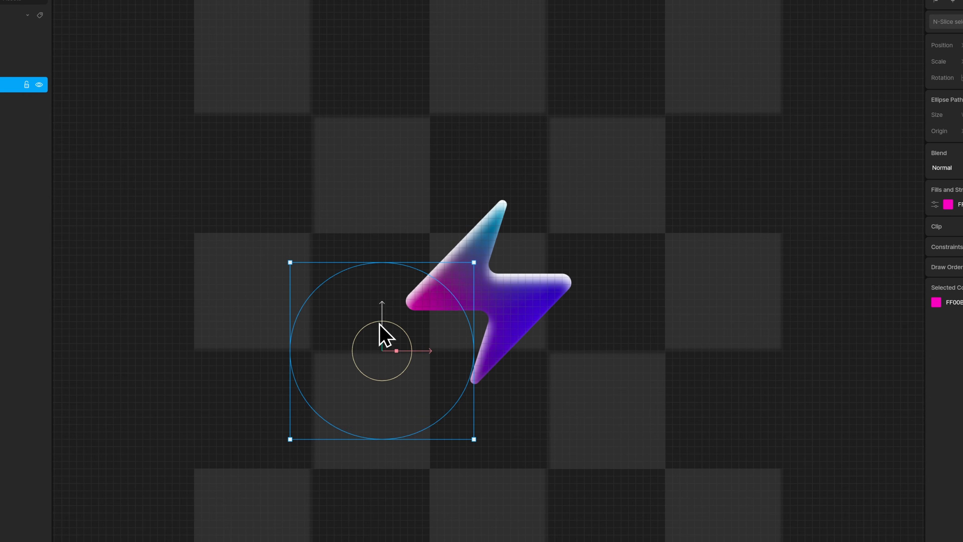
left_click_drag(380, 323, 379, 298)
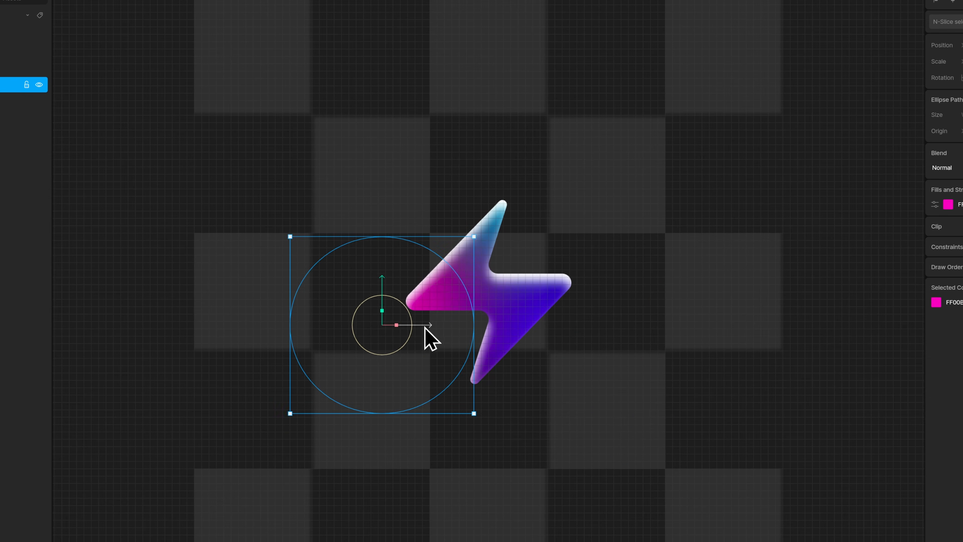
left_click_drag(426, 327, 432, 328)
left_click(23, 105)
left_click_drag(534, 118, 533, 149)
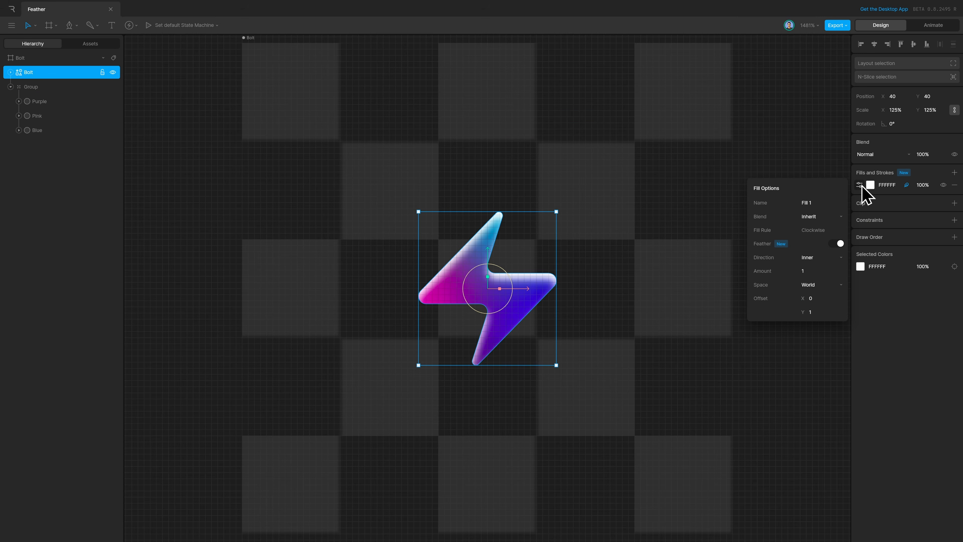
Set the inner feather amount of the Bolt's white fill to 2
left_click(825, 270)
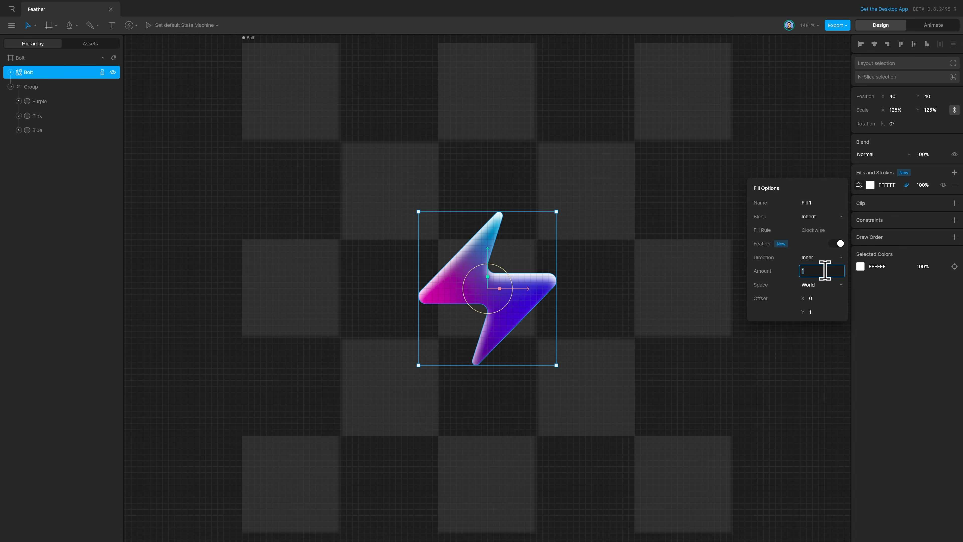
key("Up")
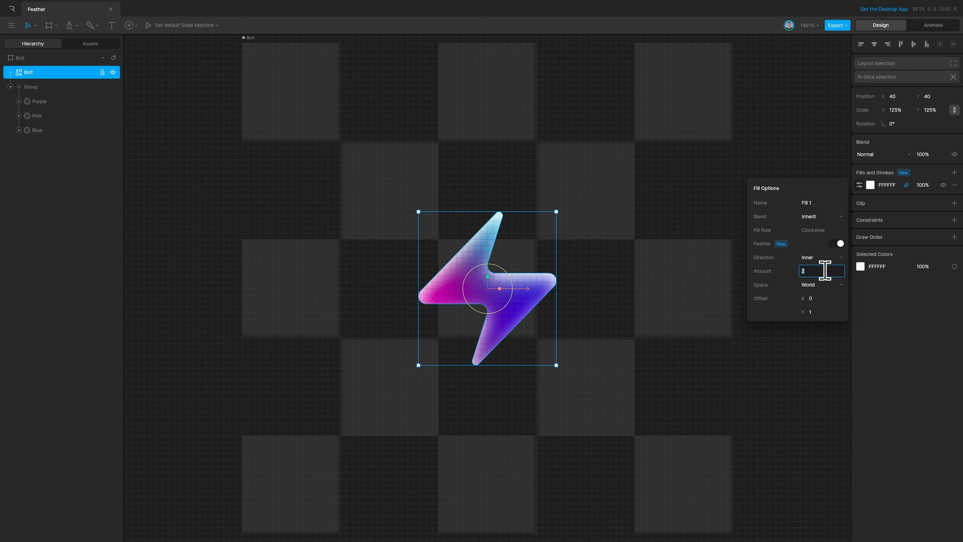
left_click(679, 332)
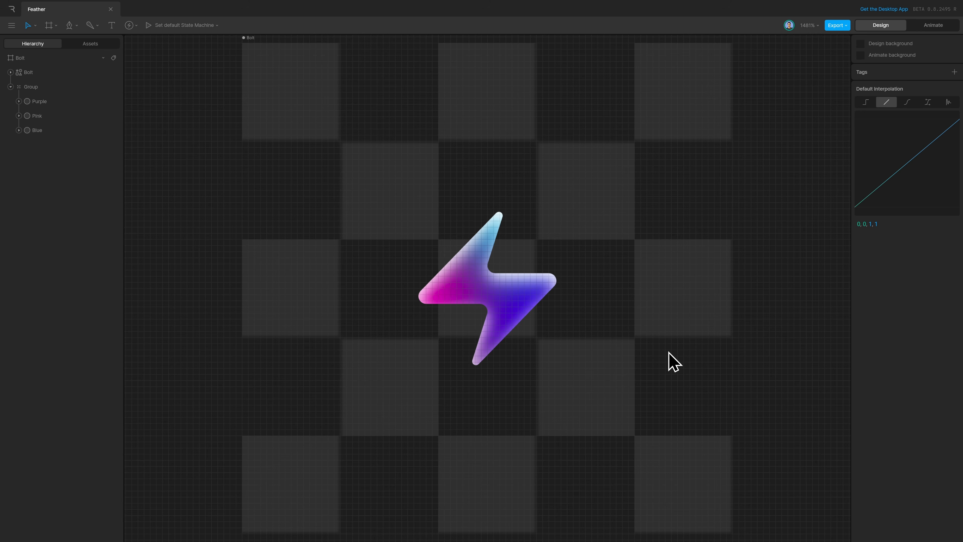
Move the Purple ellipse horizontally to about X 3 inside the clipped group
left_click(40, 102)
left_click_drag(587, 341, 561, 338)
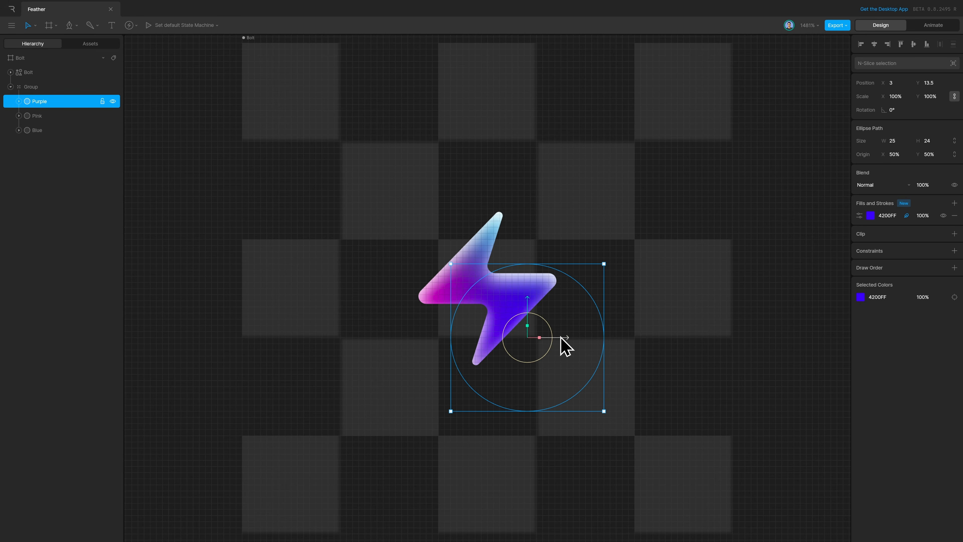
Try moving the Purple ellipse to about X -12 and the Pink ellipse to about X 3, and undo both moves
left_click_drag(567, 337, 474, 338)
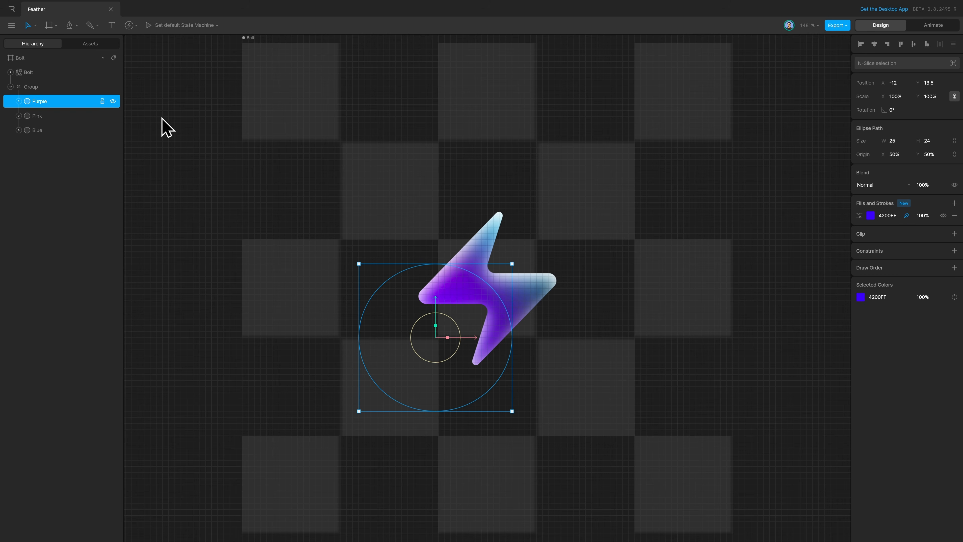
left_click(60, 118)
left_click_drag(442, 323, 567, 341)
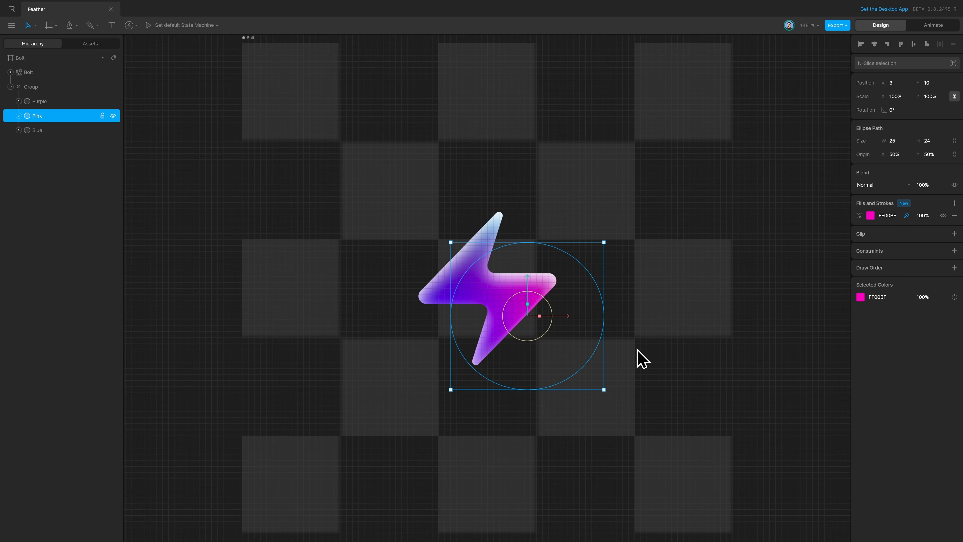
key("ctrl+z")
key("ctrl+z")
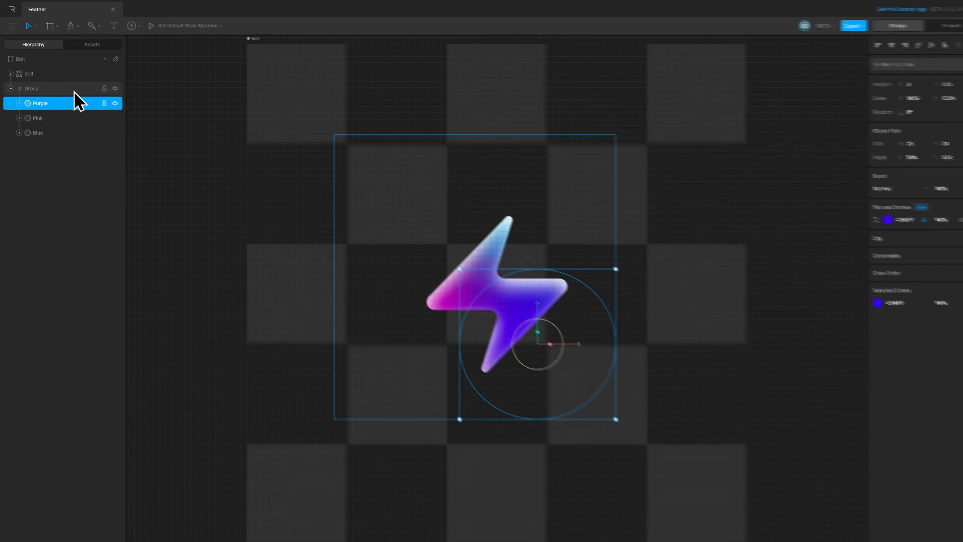
Duplicate the clipped ellipse group and remove the Bolt clip from the copy
left_click(58, 91)
left_click(10, 89)
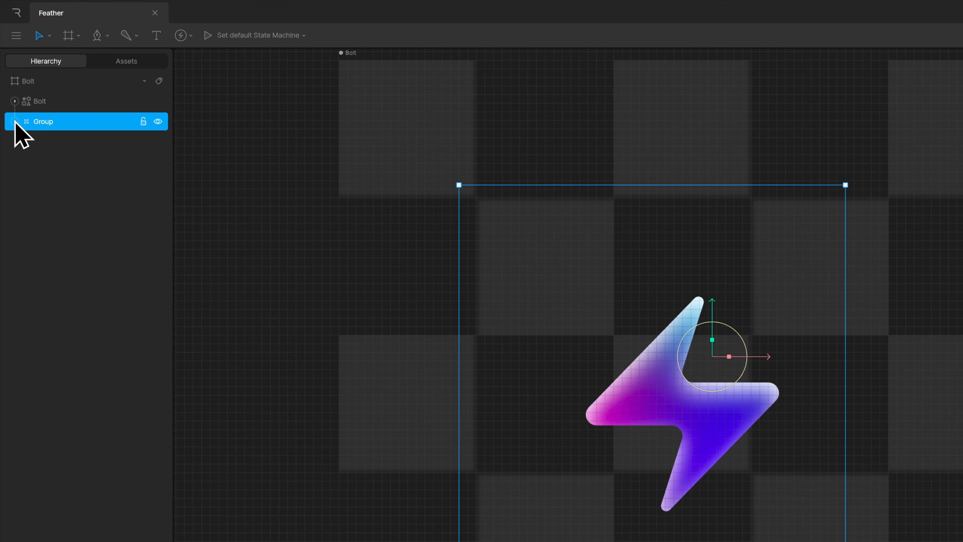
key("ctrl+d")
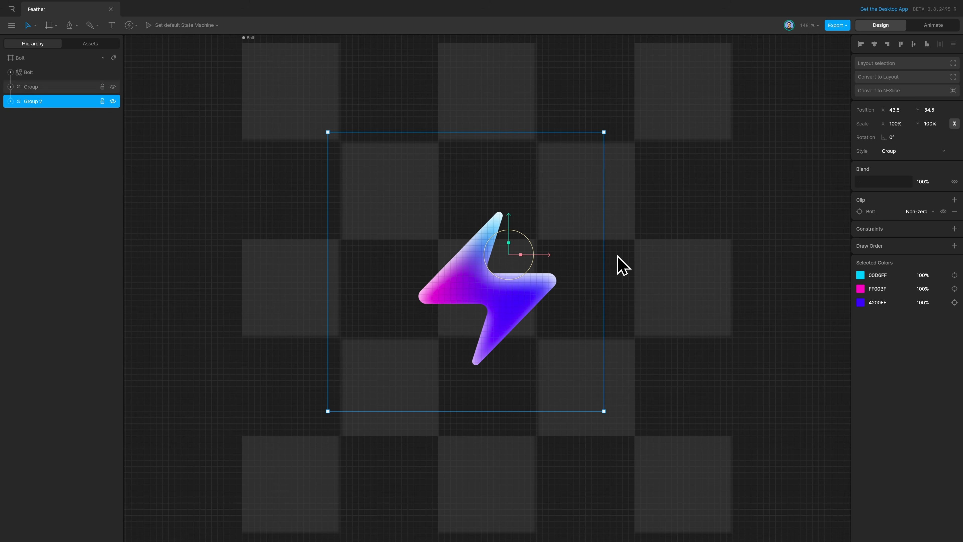
left_click(955, 211)
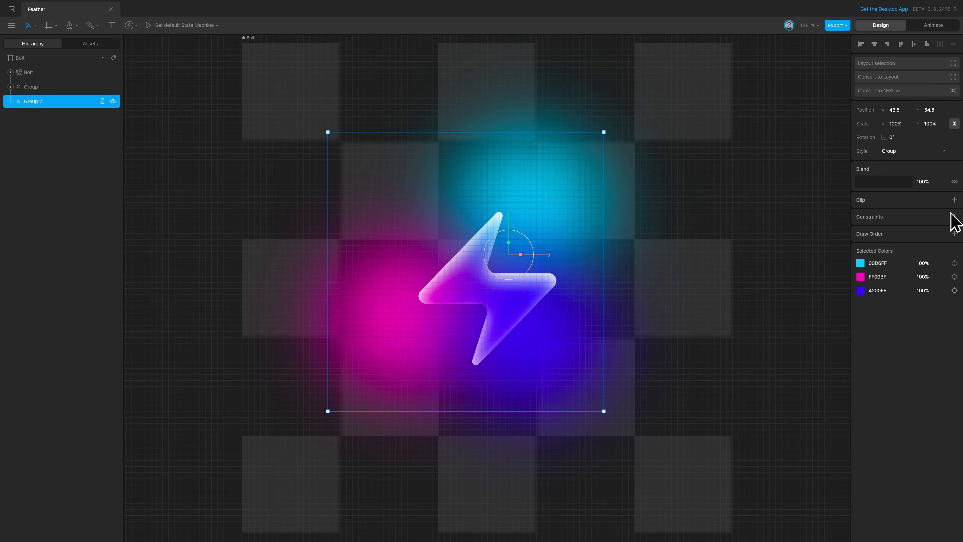
Rename the duplicated, unclipped group to Glow and set its opacity to 50%
double_click(64, 101)
type("Glo")
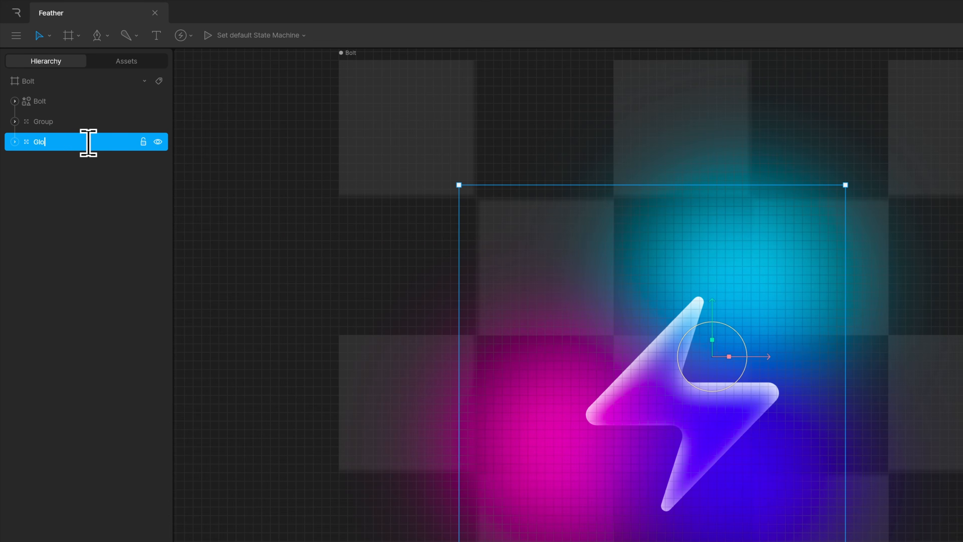
type("w")
key("Return")
left_click(925, 182)
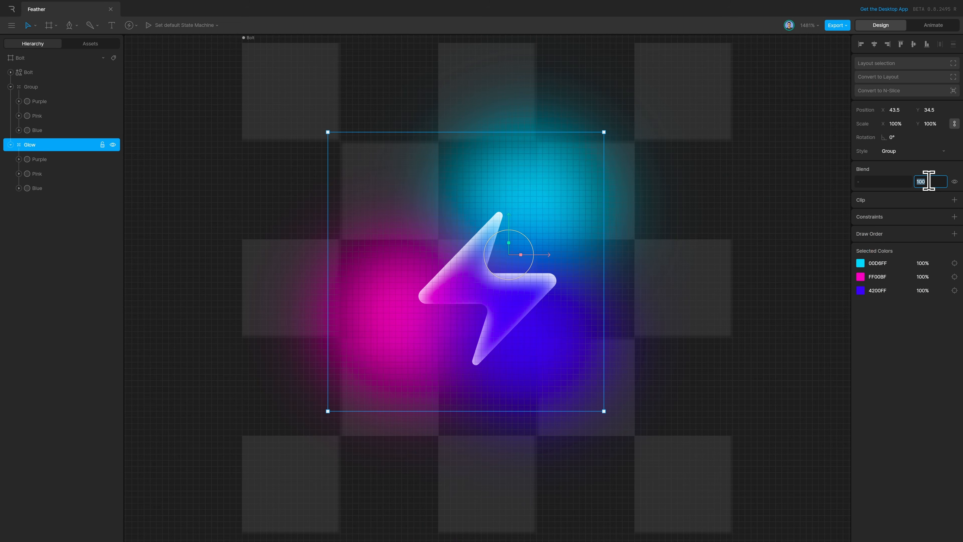
type("50")
key("Return")
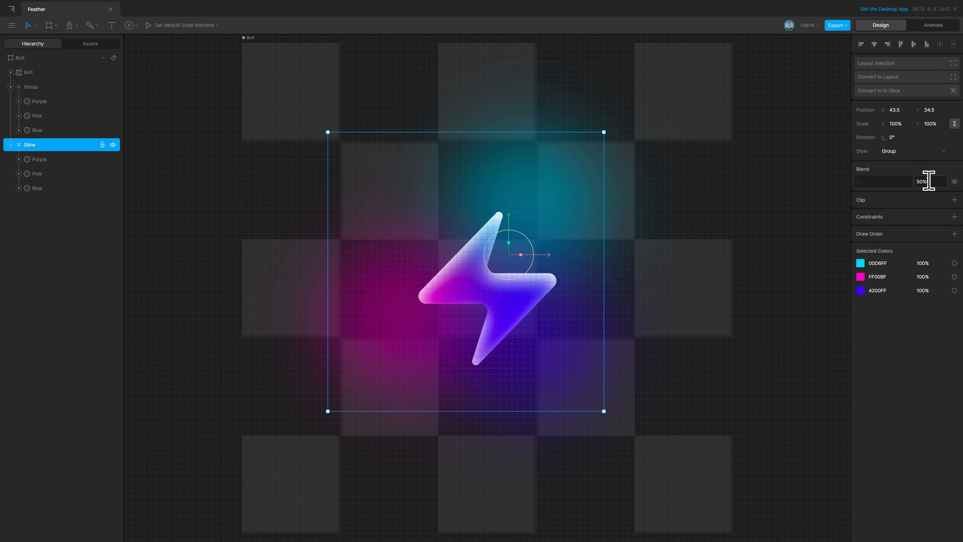
Set the outer feather amount of the Purple, Pink and Blue ellipses in the Glow group to 15
left_click(43, 160)
left_click(59, 192, "shift")
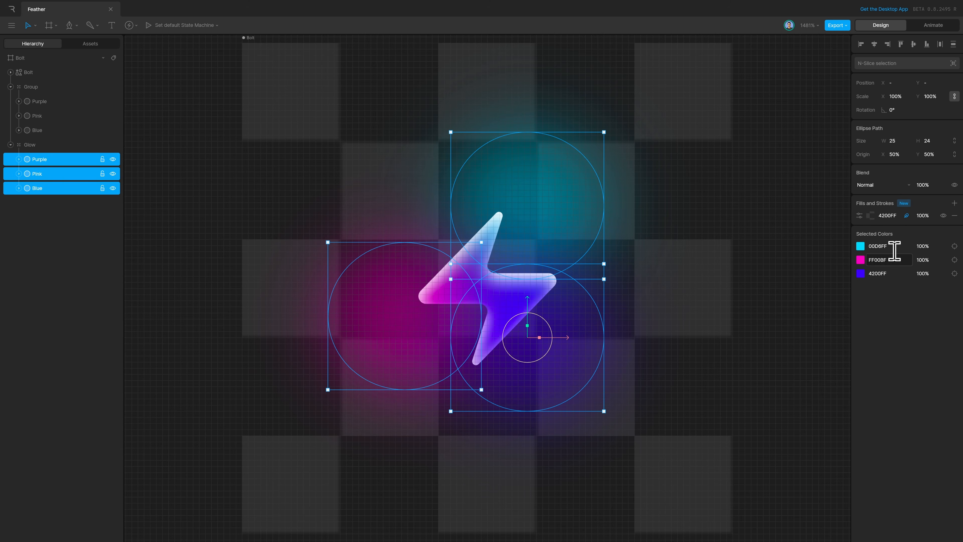
left_click(859, 216)
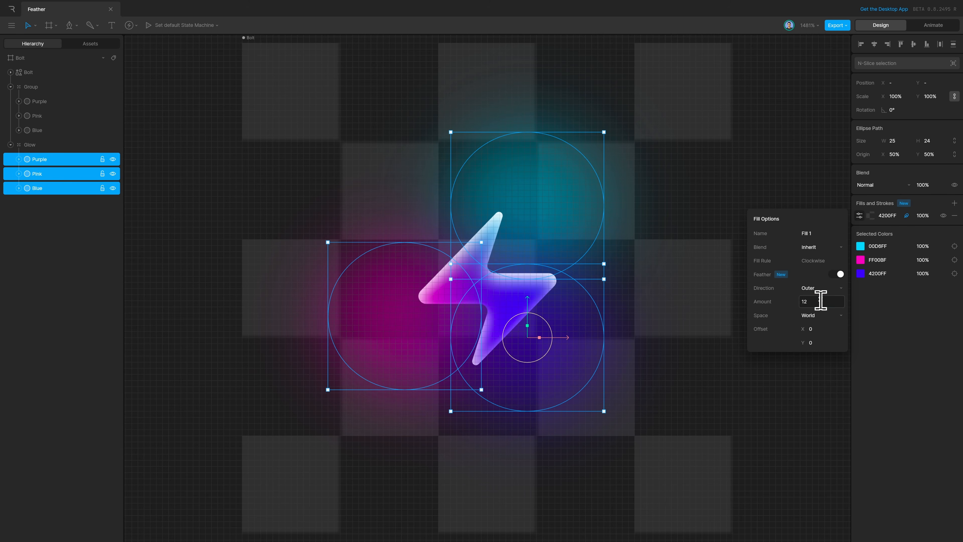
key("Return")
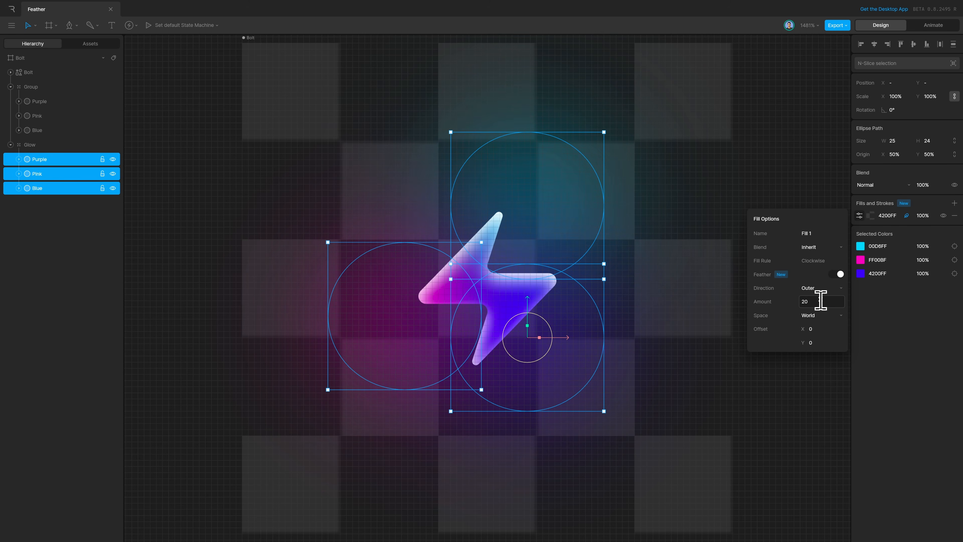
left_click(820, 300)
type("15")
key("Return")
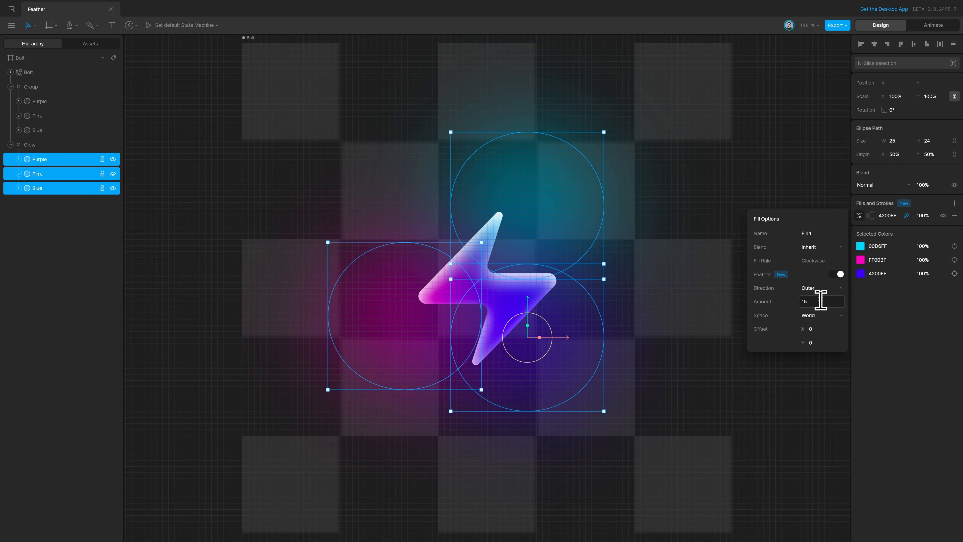
left_click(715, 363)
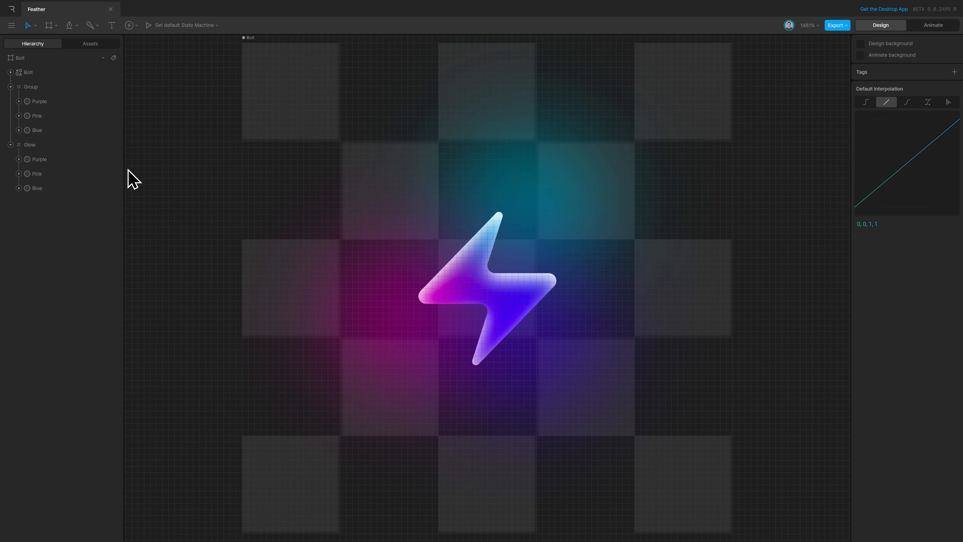
Try moving the clipped group's Blue ellipse down over the bolt, and undo the move
left_click(81, 131)
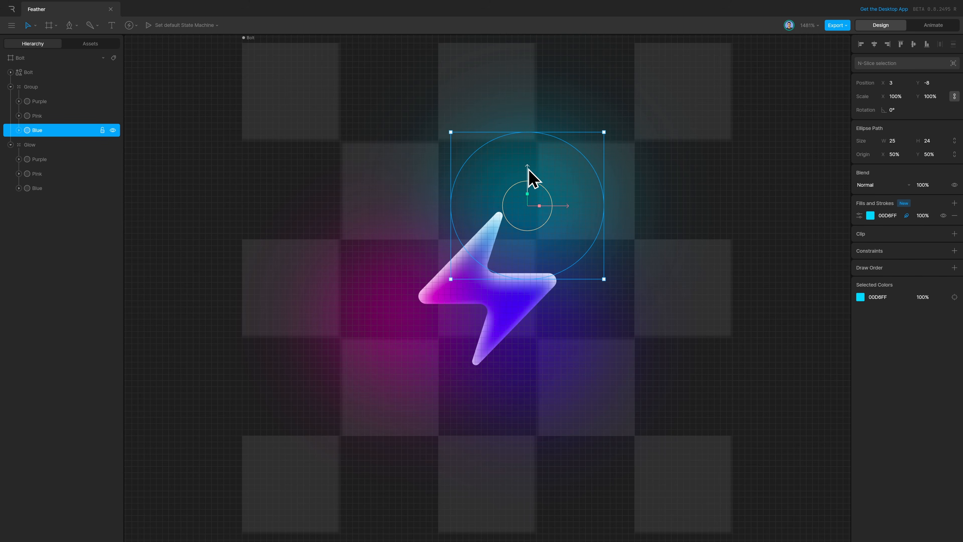
left_click_drag(529, 179, 525, 268)
key("ctrl+z")
Wrap the Purple, Pink and Blue ellipses of the clipped group each in its own nested group
left_click(42, 160)
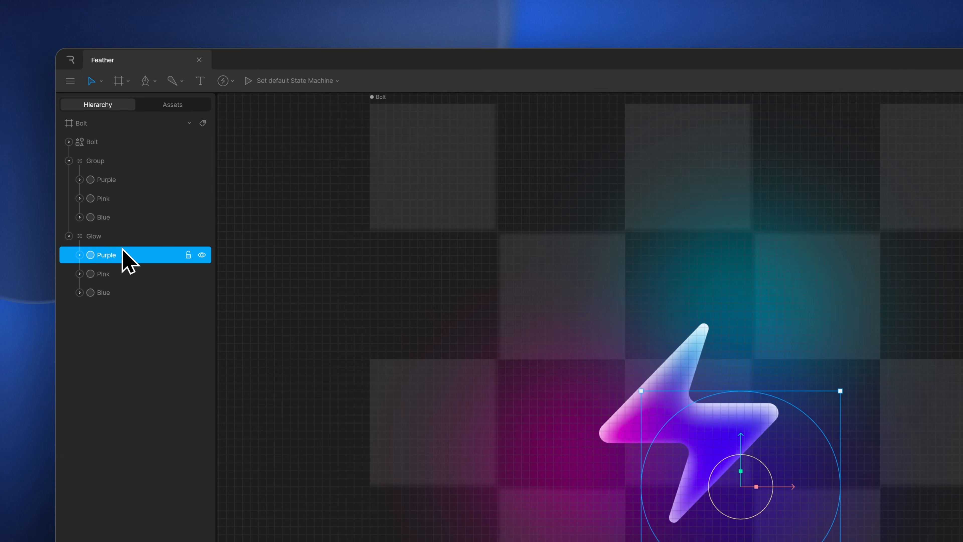
left_click(118, 199)
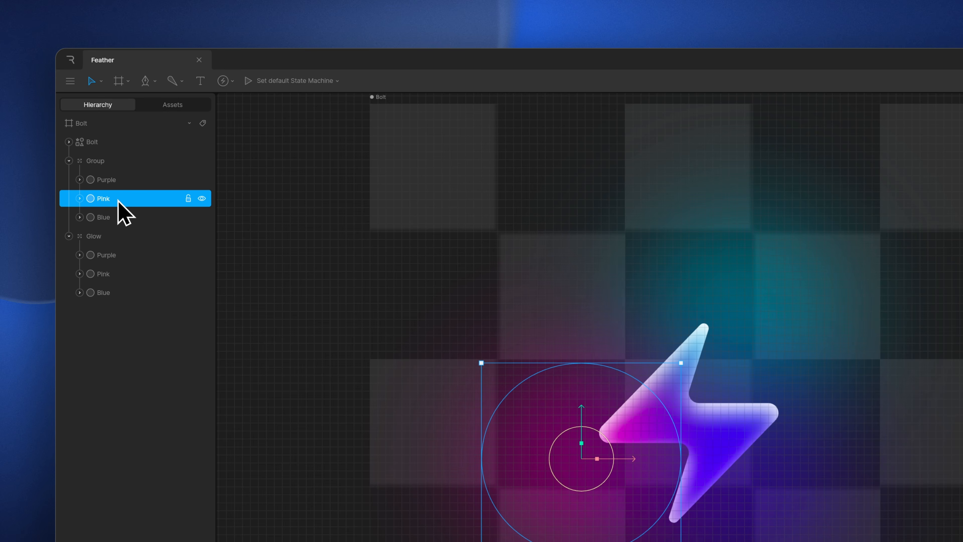
left_click(130, 179)
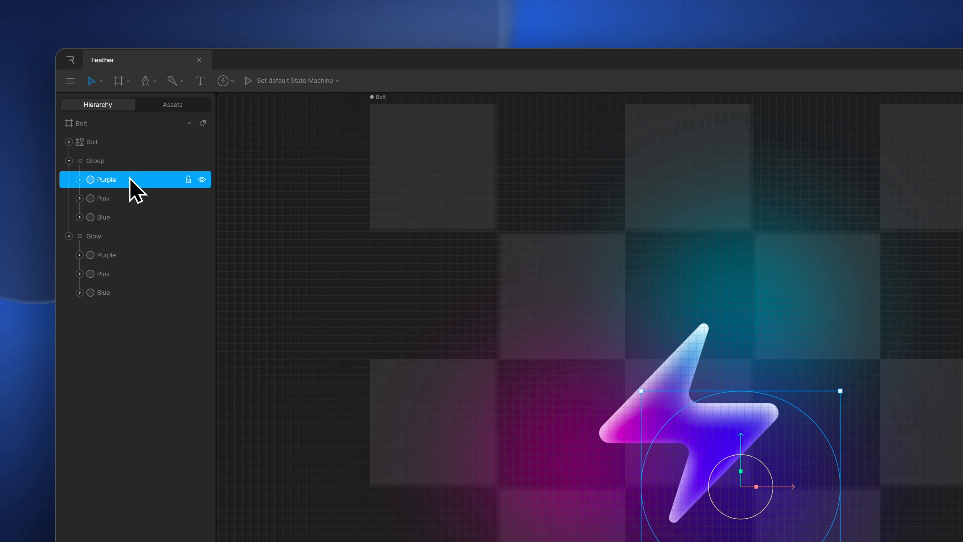
key("ctrl+g")
left_click(128, 199)
key("ctrl+g")
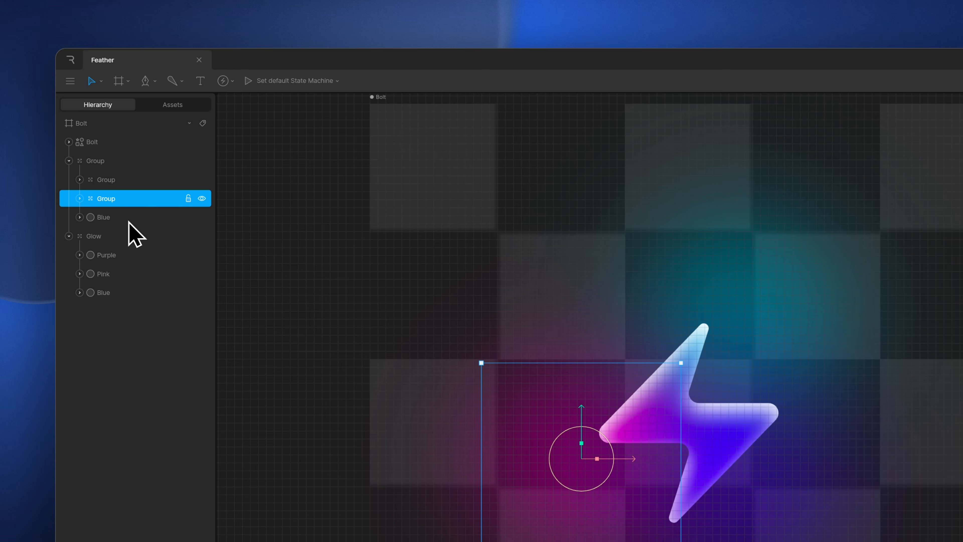
left_click(129, 222)
key("ctrl+g")
Set the style of the three nested groups to Target
left_click(120, 182, "shift")
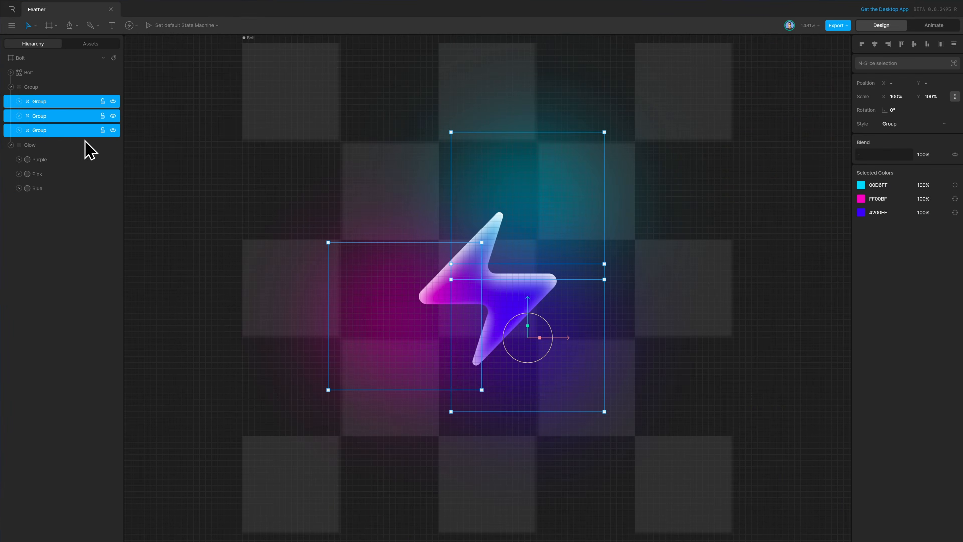
left_click(904, 124)
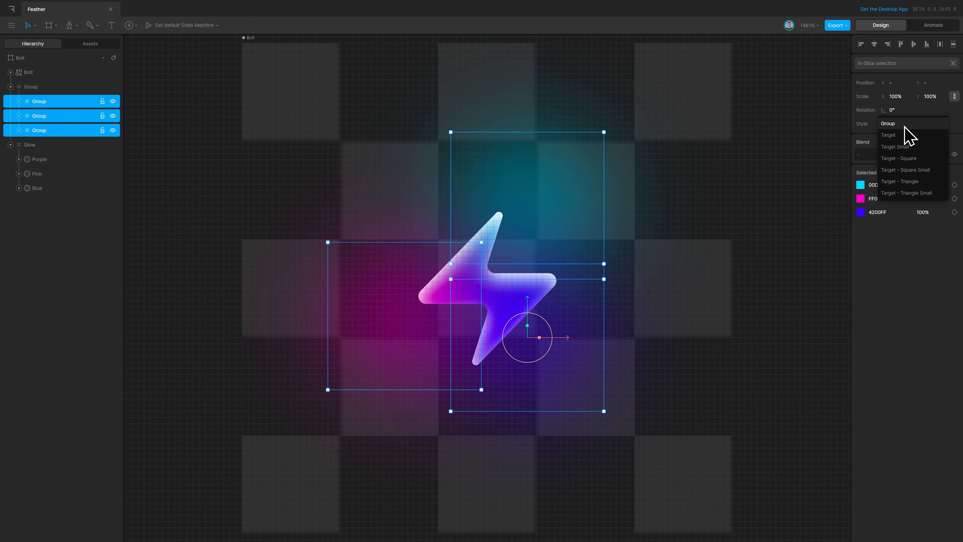
left_click(904, 135)
left_click(636, 229)
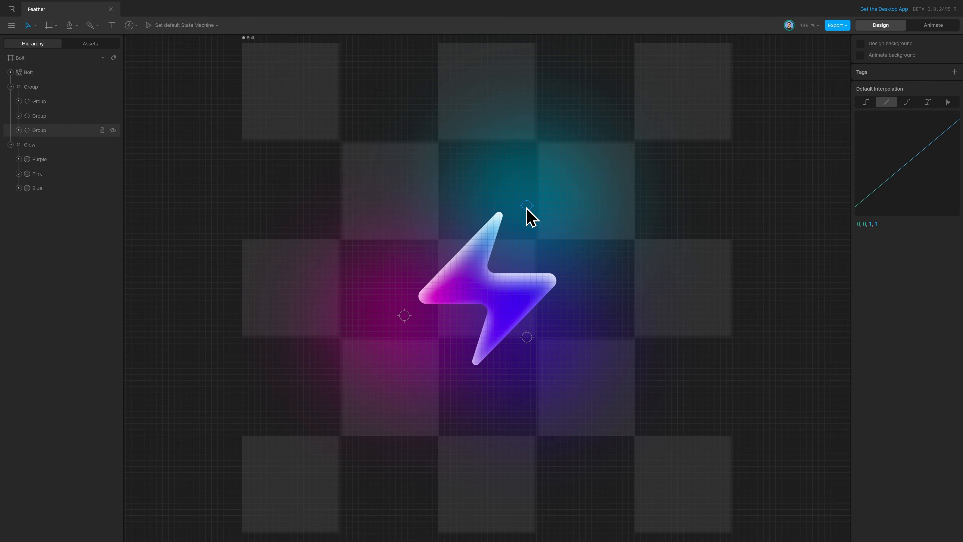
mouse_move(525, 207)
left_mouse_down()
mouse_move(500, 202)
mouse_move(546, 224)
mouse_move(529, 219)
left_mouse_up()
Rename the clipped group's three nested groups Purple Ctrl, Pink Ctrl and Blue Ctrl, matching their ellipse colours
double_click(63, 101)
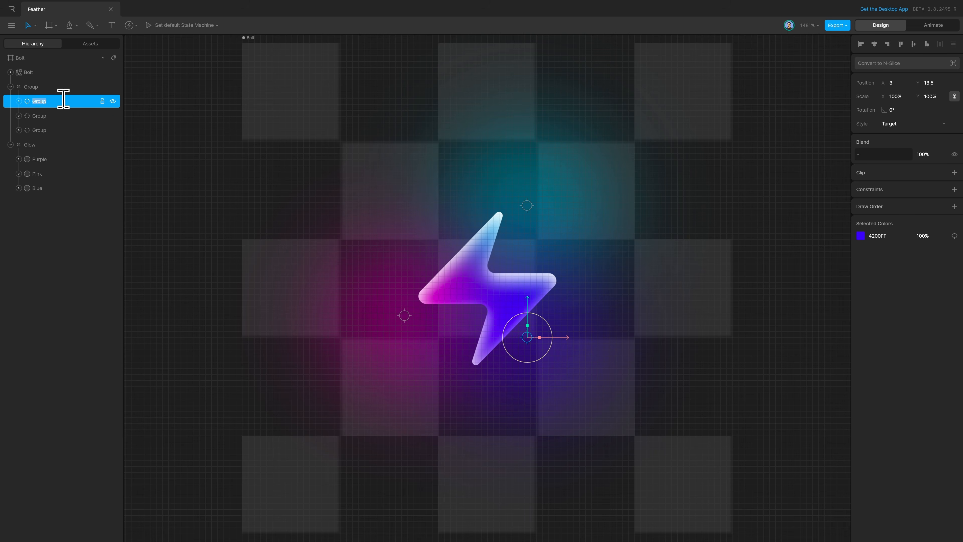
type("Purple Ctrl")
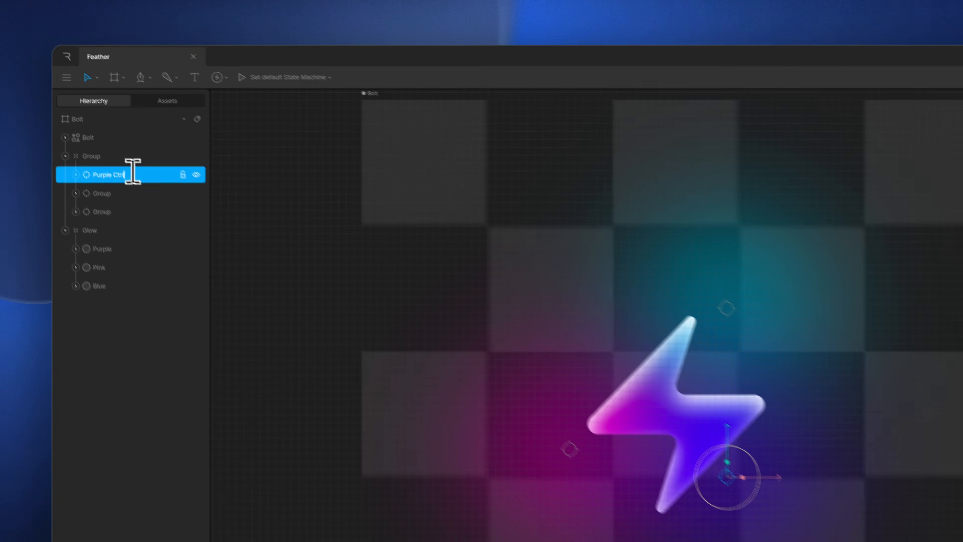
key("Return")
double_click(130, 198)
type("Pink Ctrl")
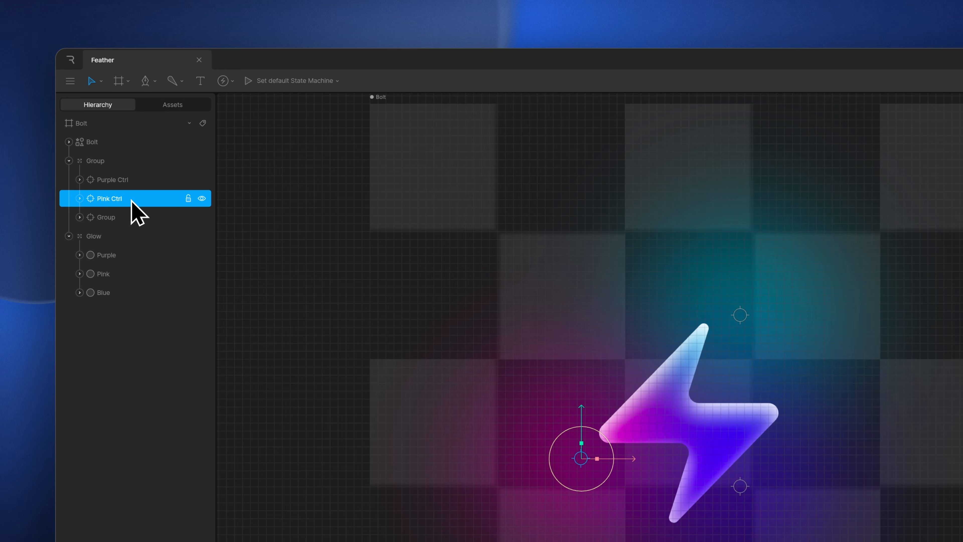
key("Return")
double_click(129, 215)
type("Blue Ctrl")
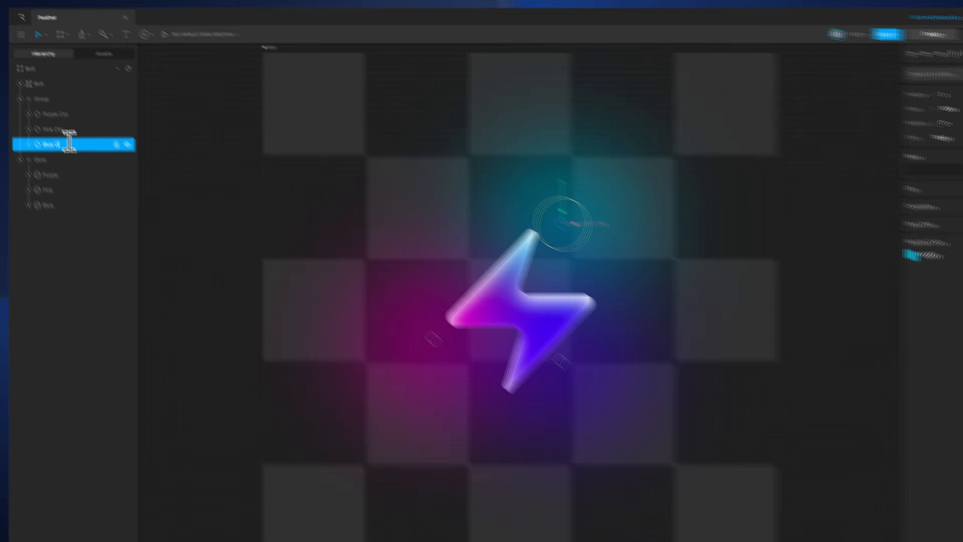
key("Return")
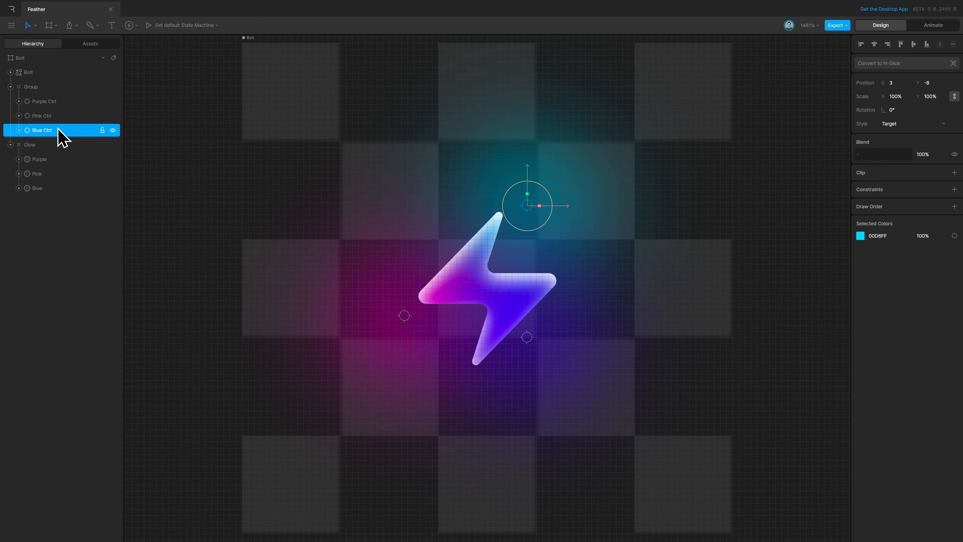
Add a Transform constraint to the Glow group's Purple ellipse and target it to Purple Ctrl
left_click(67, 159)
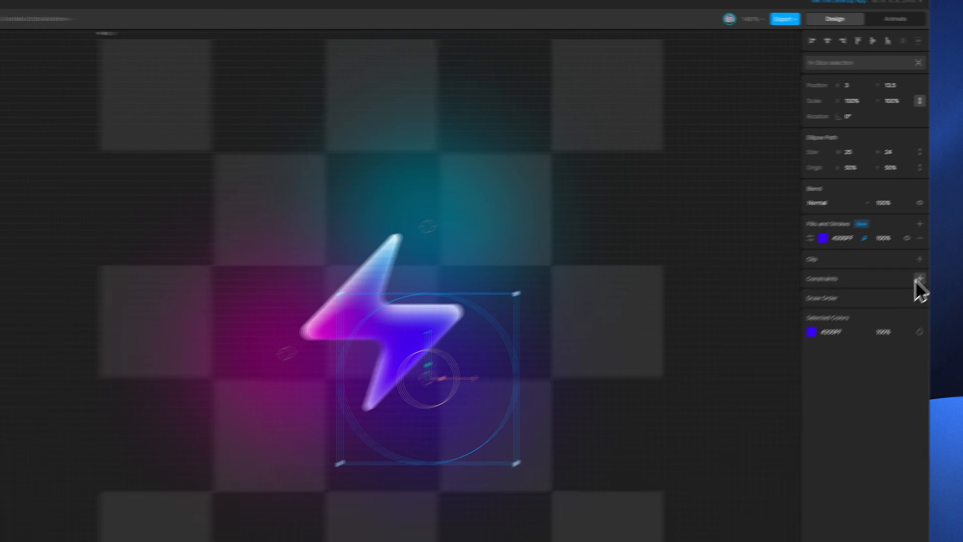
left_click(954, 250)
left_click(898, 313)
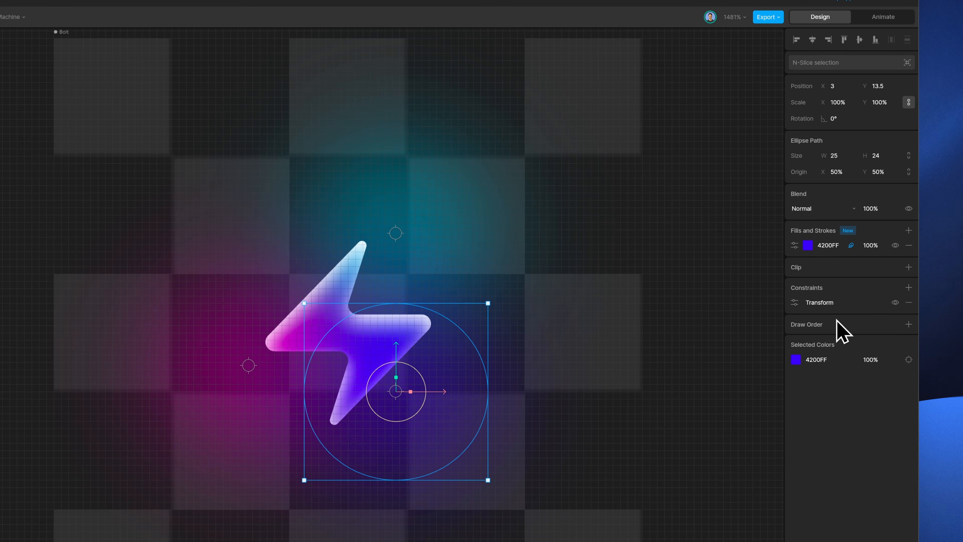
left_click(794, 302)
left_click(768, 358)
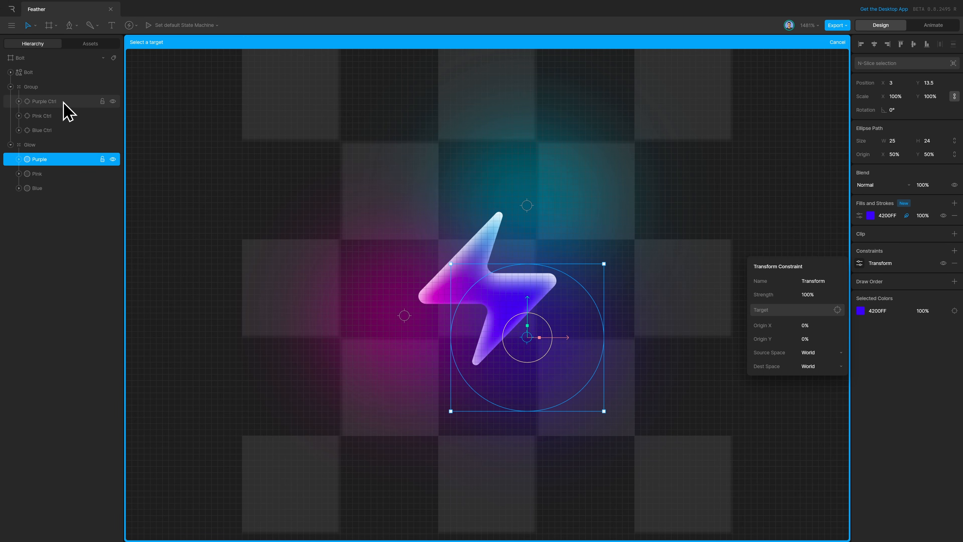
left_click(64, 110)
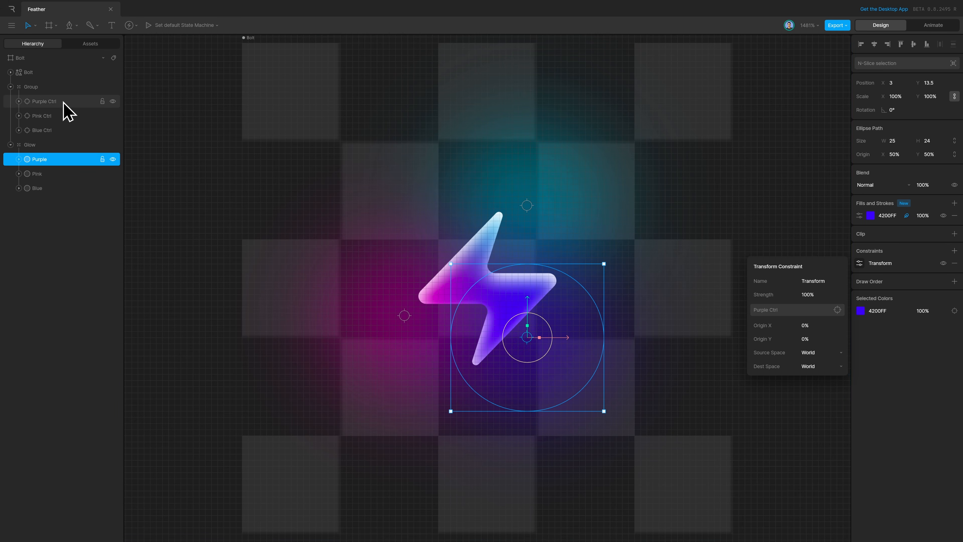
Add a Transform constraint to the Glow group's Pink ellipse and target it to Pink Ctrl
left_click(954, 251)
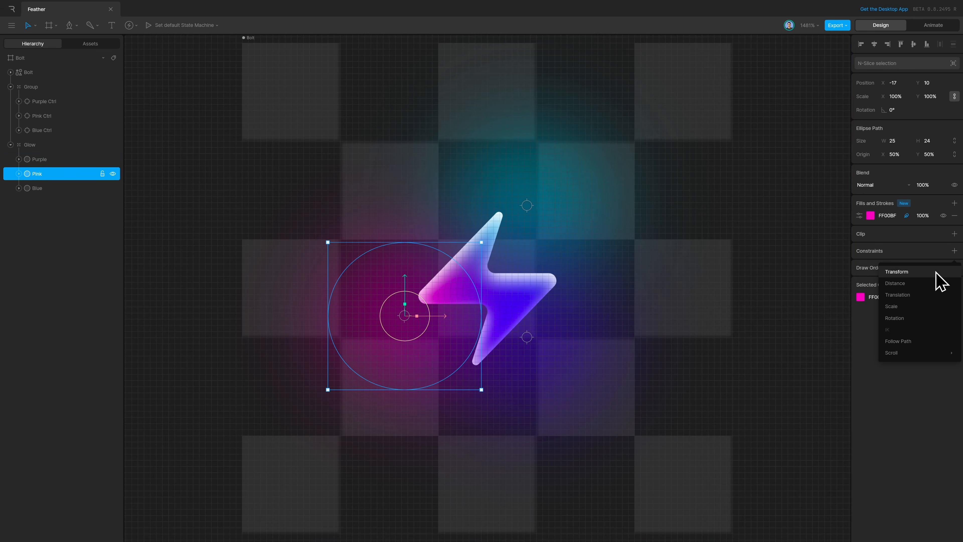
left_click(936, 273)
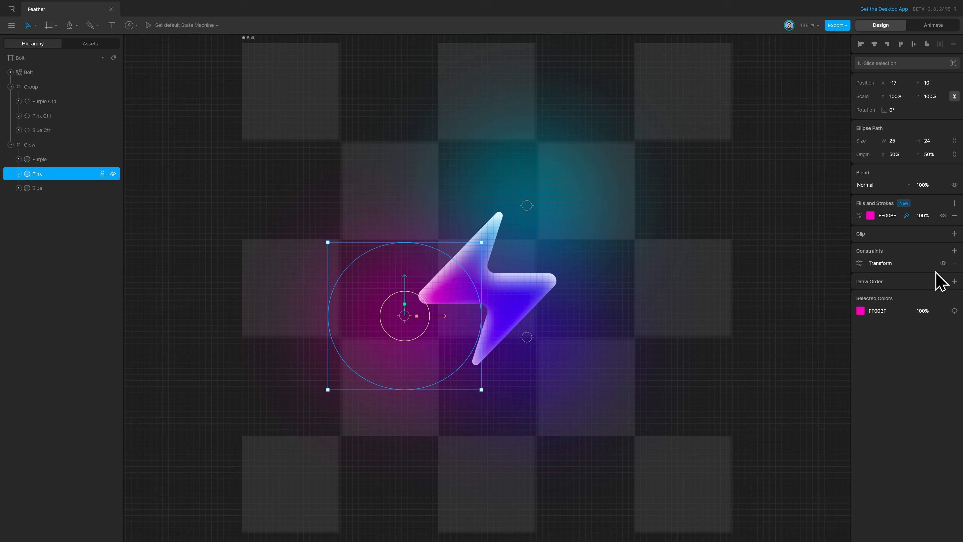
left_click(866, 266)
left_click(813, 309)
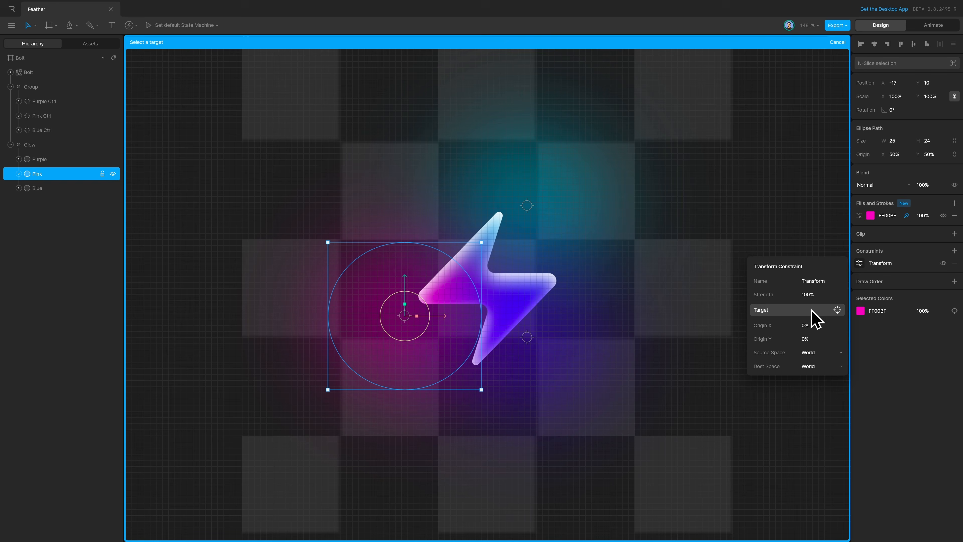
left_click(76, 119)
Add a Transform constraint to the Glow group's Blue ellipse and target it to Blue Ctrl
left_click(69, 188)
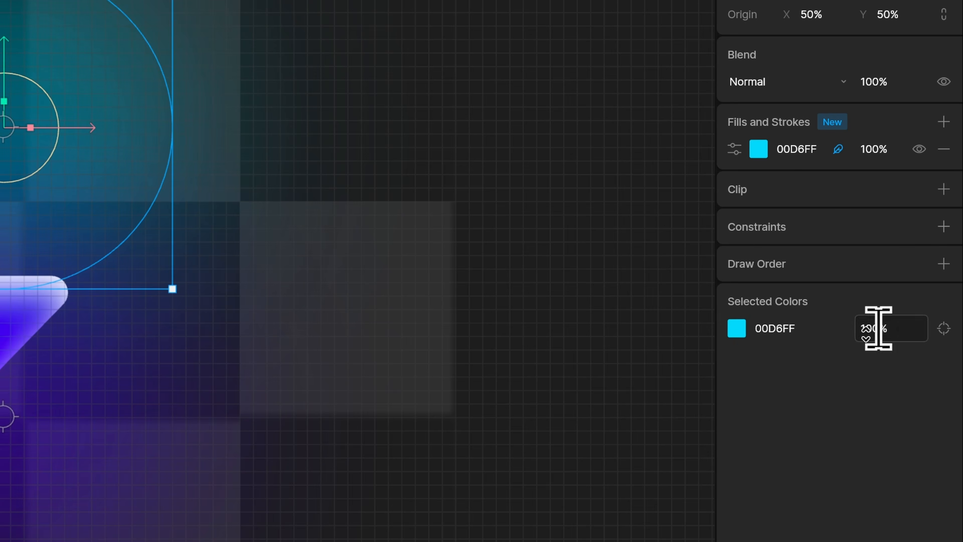
left_click(955, 251)
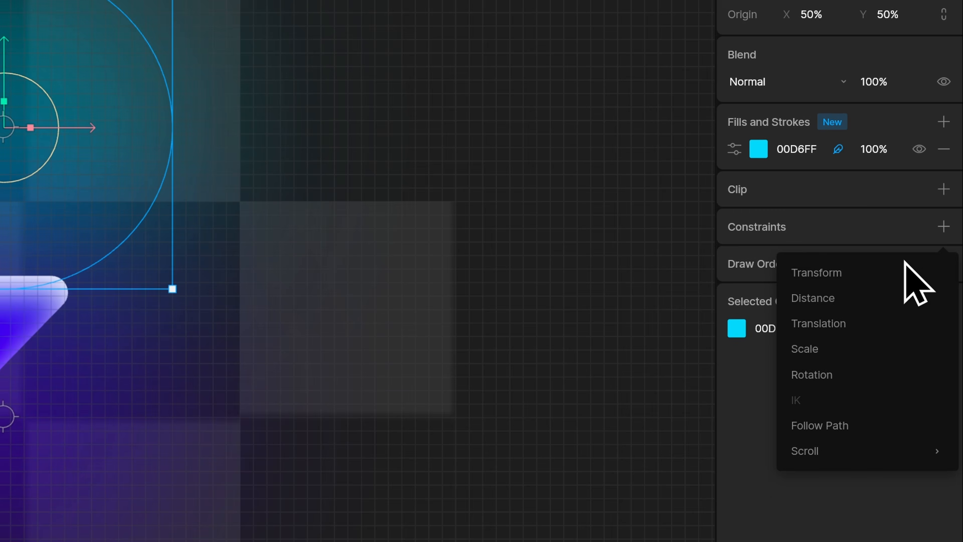
left_click(906, 271)
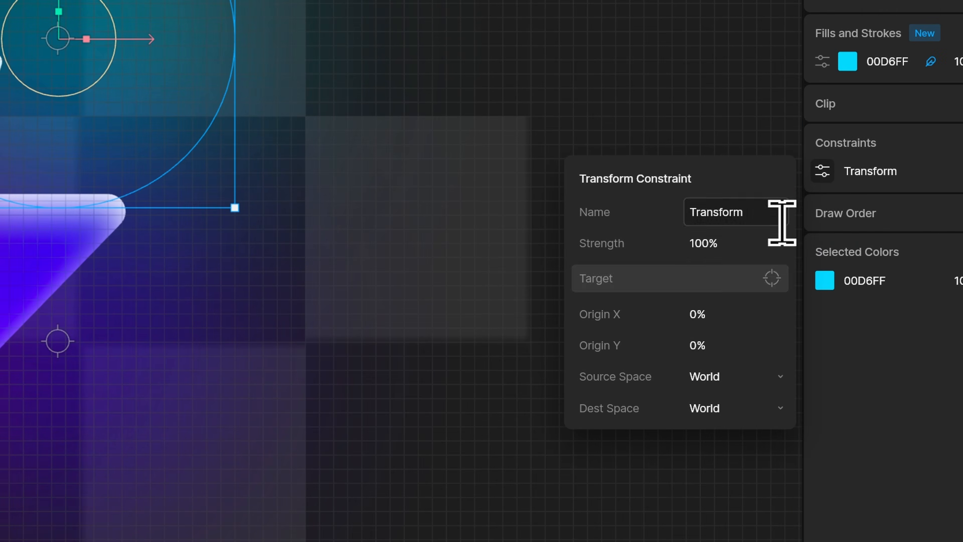
left_click(682, 366)
left_click(138, 253)
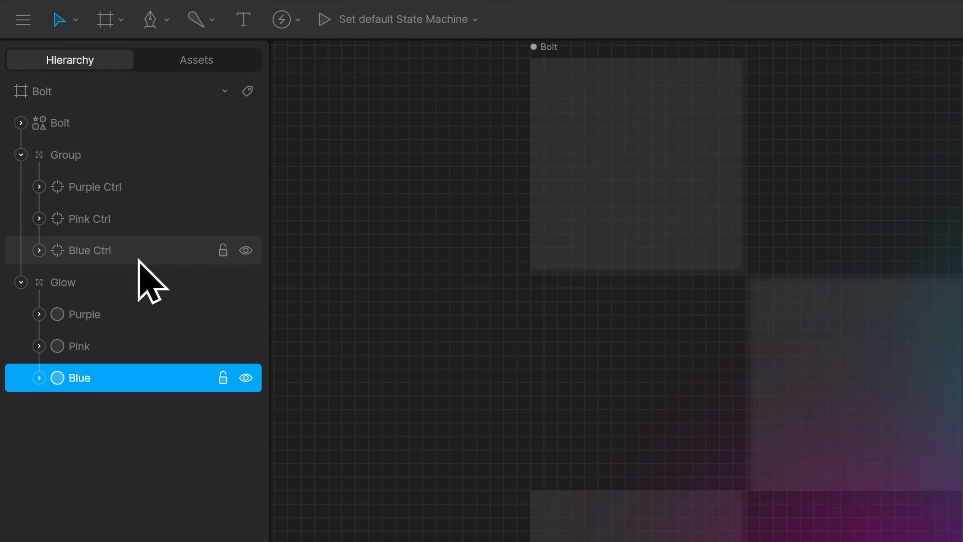
left_click(139, 259)
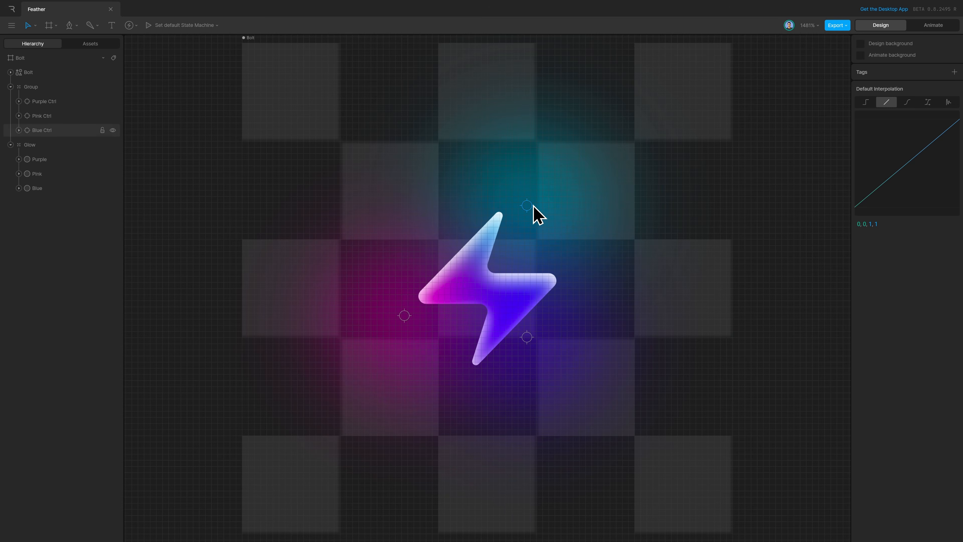
Move Blue Ctrl down onto the bolt's upper tip, to about X -3, Y -3
left_click_drag(532, 207, 479, 239)
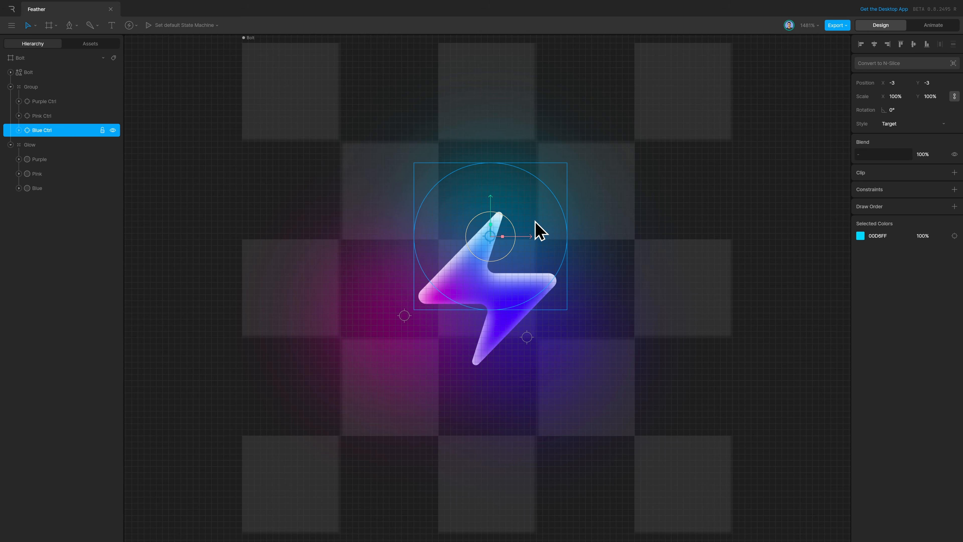
left_click(691, 203)
Try moving the Blue, Pink and Purple controls around the bolt to test the constrained glow
mouse_move(491, 236)
left_mouse_down()
mouse_move(528, 254)
mouse_move(507, 226)
mouse_move(460, 306)
mouse_move(432, 324)
mouse_move(499, 240)
left_mouse_up()
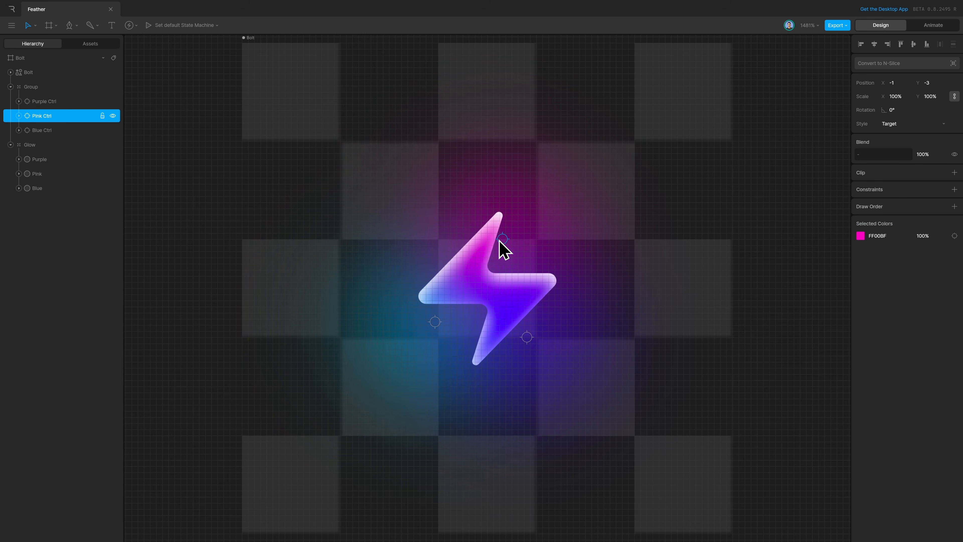
mouse_move(527, 337)
left_mouse_down()
mouse_move(514, 356)
mouse_move(494, 259)
mouse_move(519, 341)
mouse_move(540, 325)
left_mouse_up()
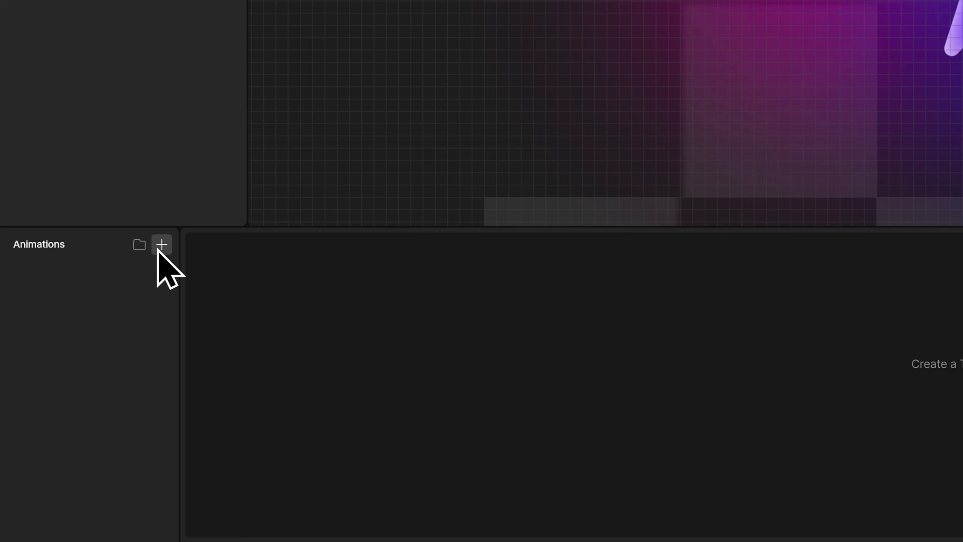
Create a timeline named loop and set its playback mode to Loop
left_click(81, 393)
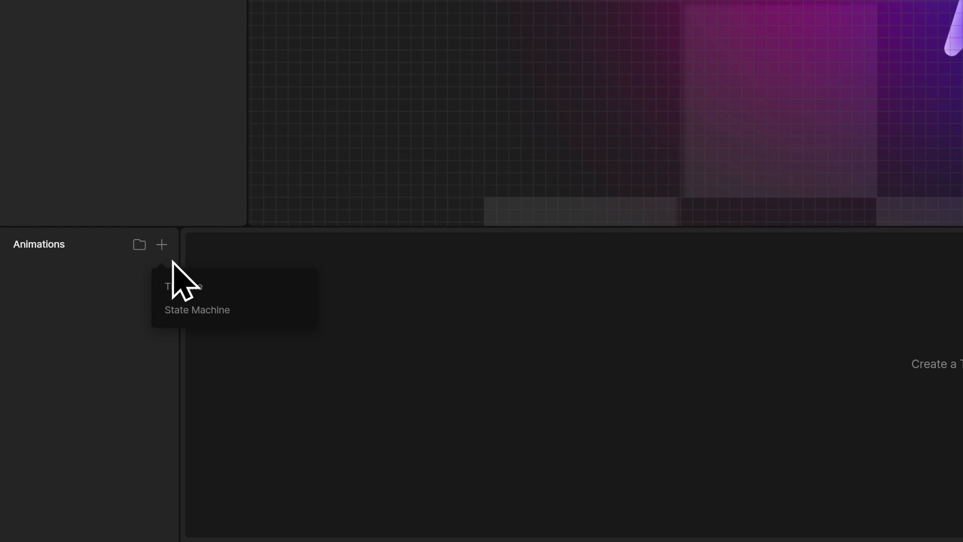
left_click(191, 285)
double_click(129, 273)
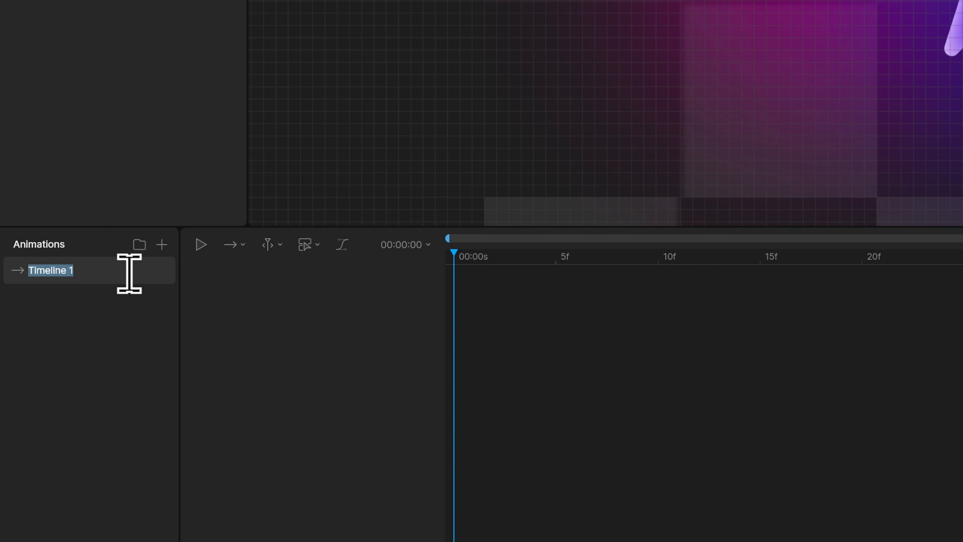
type("I")
key("Return")
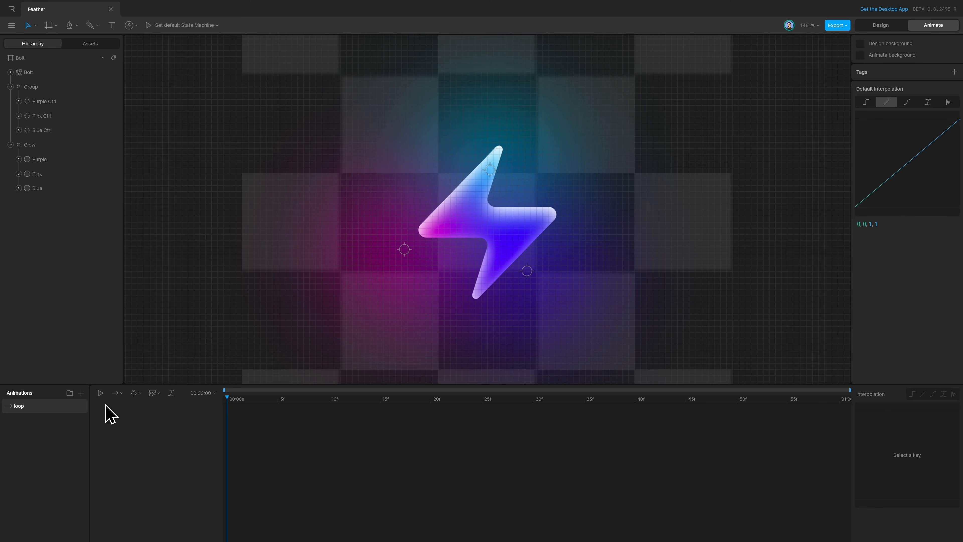
left_click(118, 394)
left_click(138, 427)
Try repositioning the Pink, Blue and Purple controls around the bolt at the start of the timeline
left_click_drag(412, 260, 415, 208)
left_click_drag(497, 170, 546, 189)
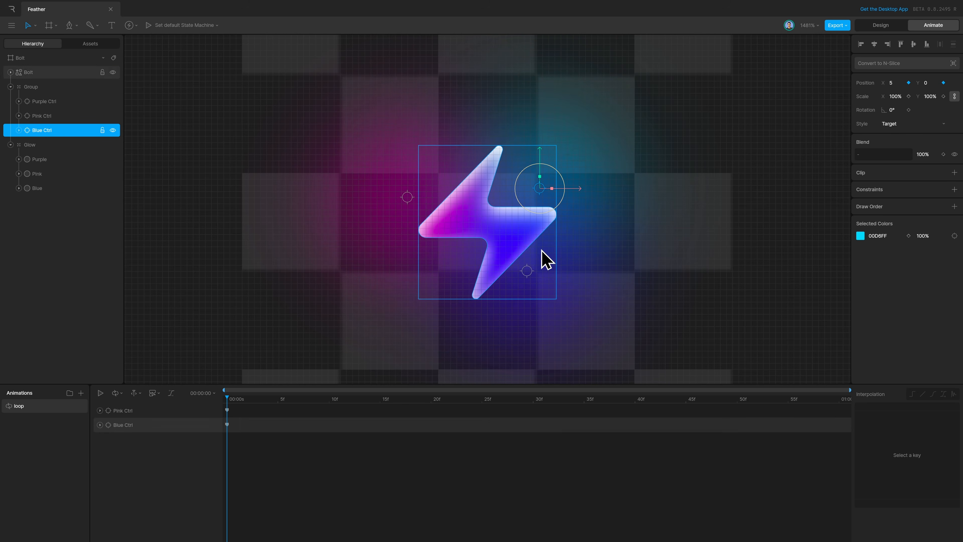
left_click_drag(527, 271, 471, 274)
left_click_drag(539, 189, 531, 225)
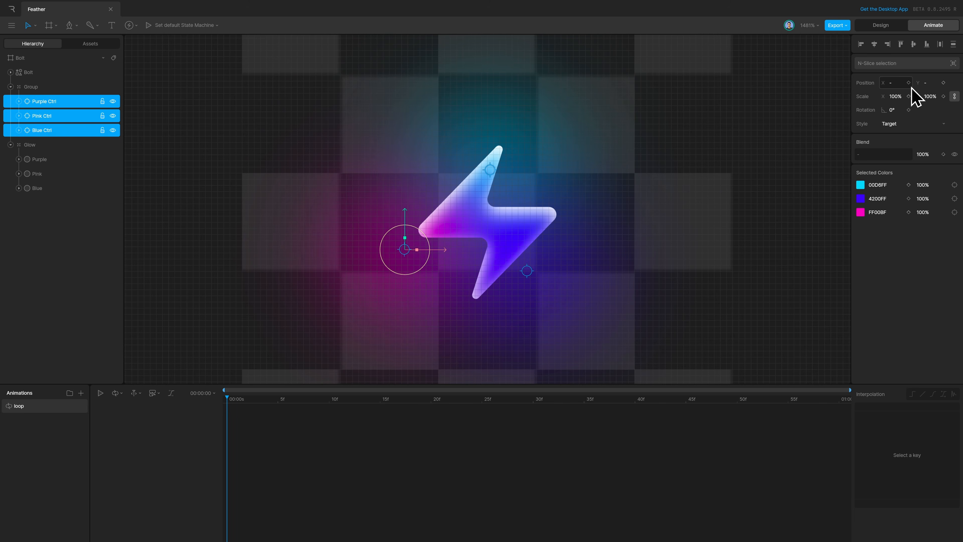
Key the X and Y positions of Purple Ctrl, Pink Ctrl and Blue Ctrl at frame 0
left_click(908, 83)
left_click(943, 82)
At frame 20, move Pink Ctrl to the bolt's upper tip, Purple Ctrl to about X -13, Y 11, and Blue Ctrl to the bolt's right side
left_click_drag(231, 399, 431, 399)
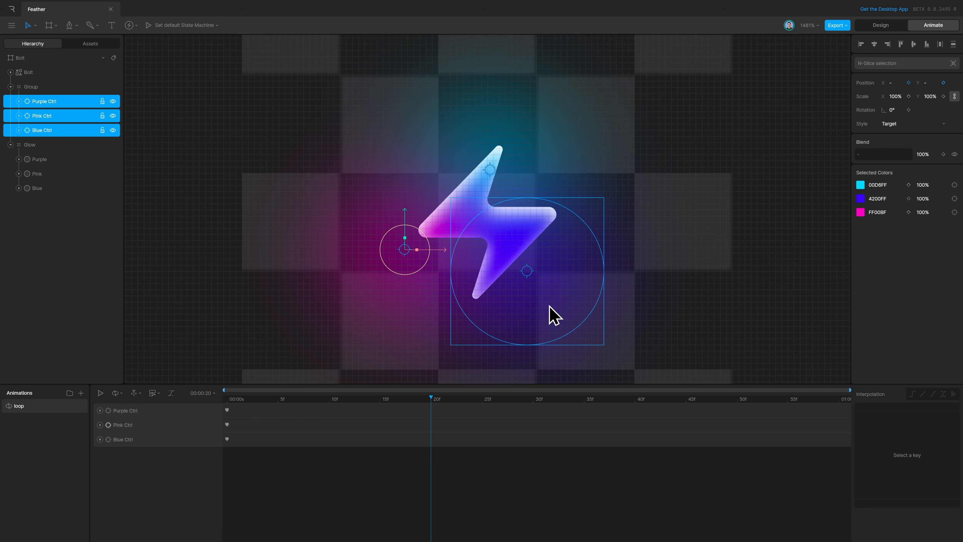
key("Escape")
left_click_drag(409, 243, 458, 161)
left_click_drag(528, 271, 430, 254)
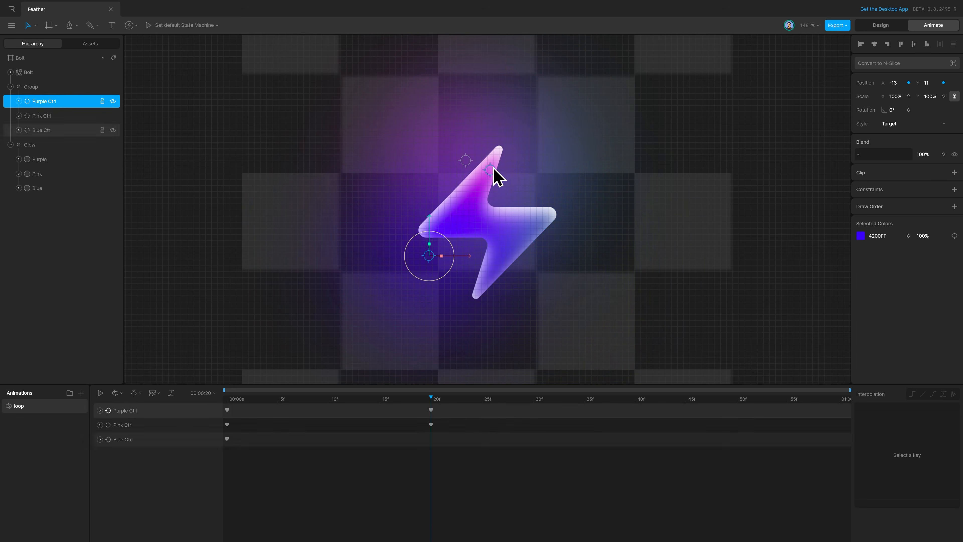
left_click_drag(490, 170, 543, 240)
At frame 40, move Purple Ctrl to about X -11, Y -1.5, Blue Ctrl to the lower bolt, and Pink Ctrl to about X 1.5, Y 0.5
left_click(635, 398)
left_click_drag(428, 256, 447, 187)
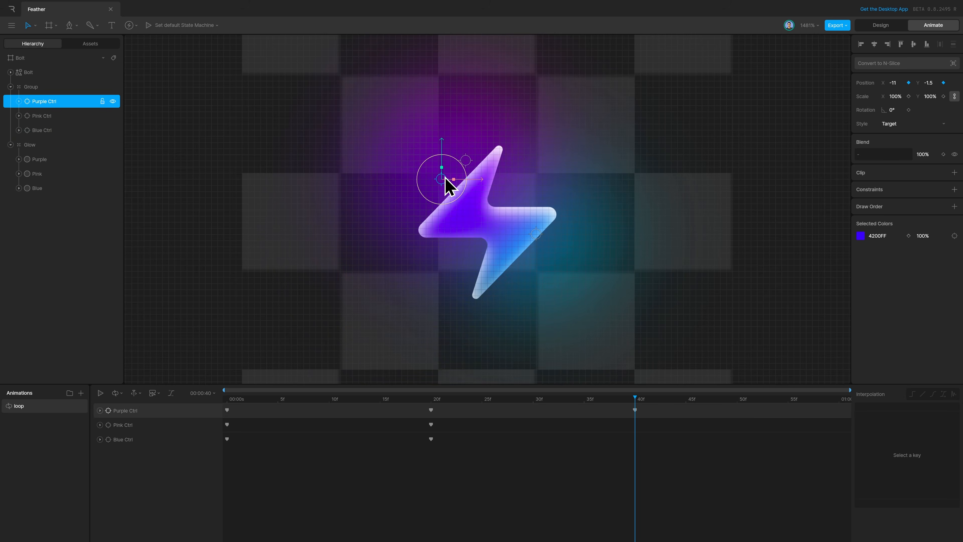
left_click_drag(537, 235, 474, 254)
left_click_drag(467, 161, 529, 202)
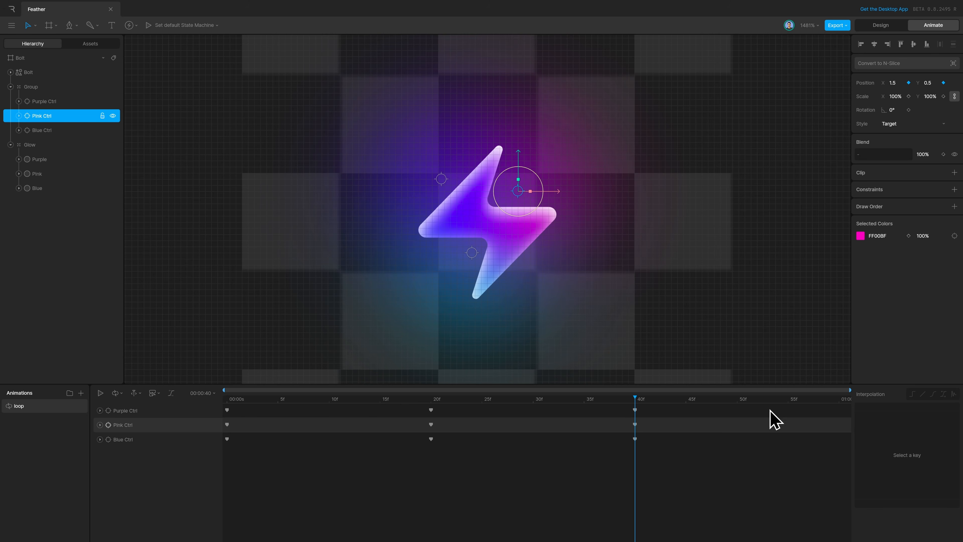
Copy the three controls' frame 0 keyframes to the 1-second mark, and play the loop animation
left_click_drag(817, 410, 876, 408)
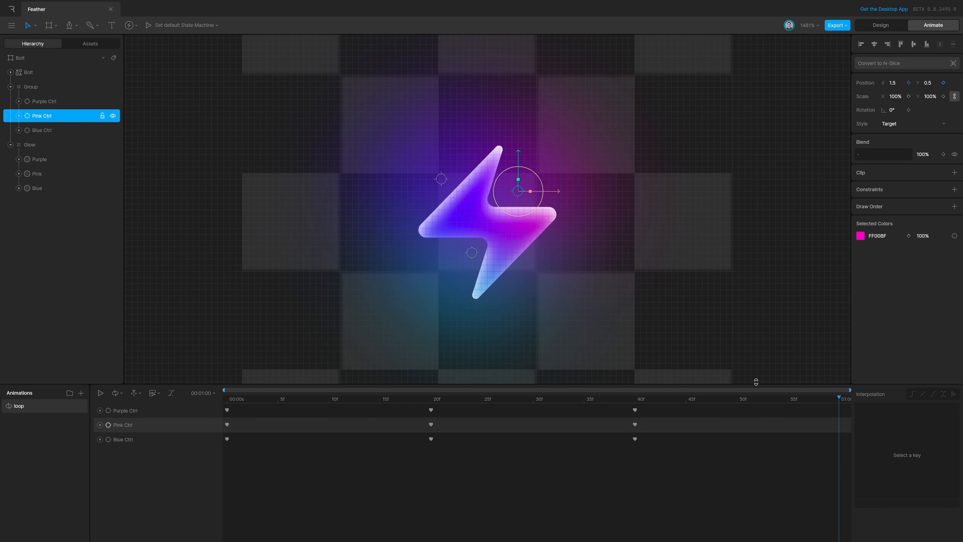
left_click_drag(283, 476, 189, 413)
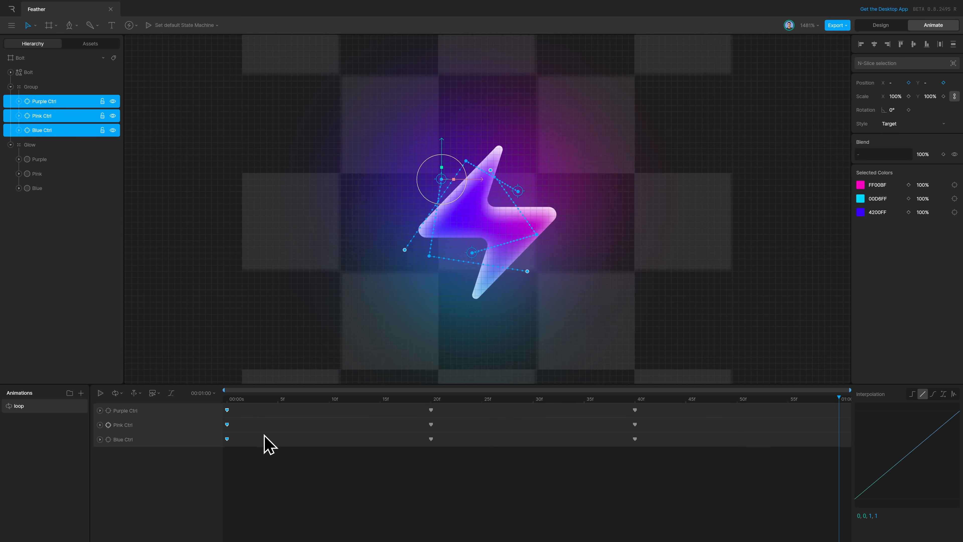
key("ctrl+c")
key("ctrl+v")
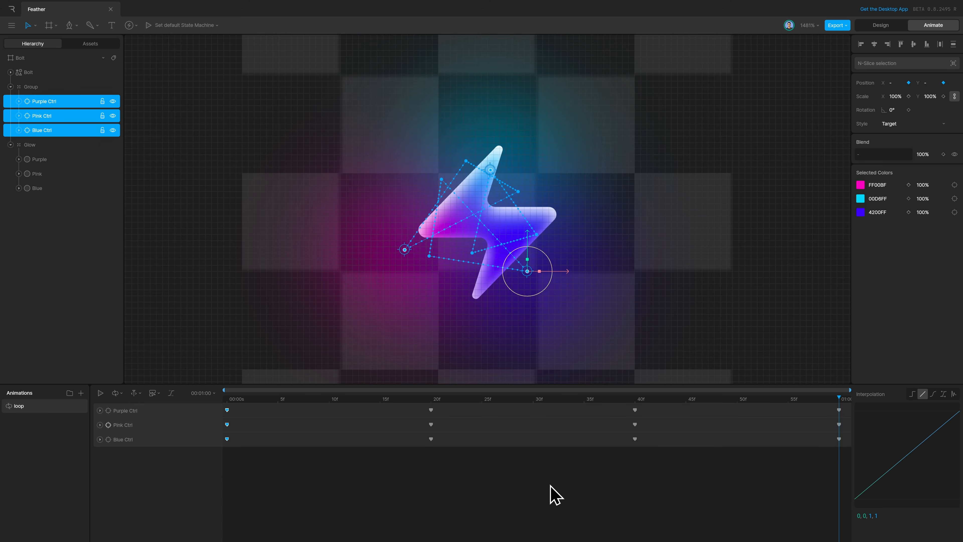
left_click(556, 494)
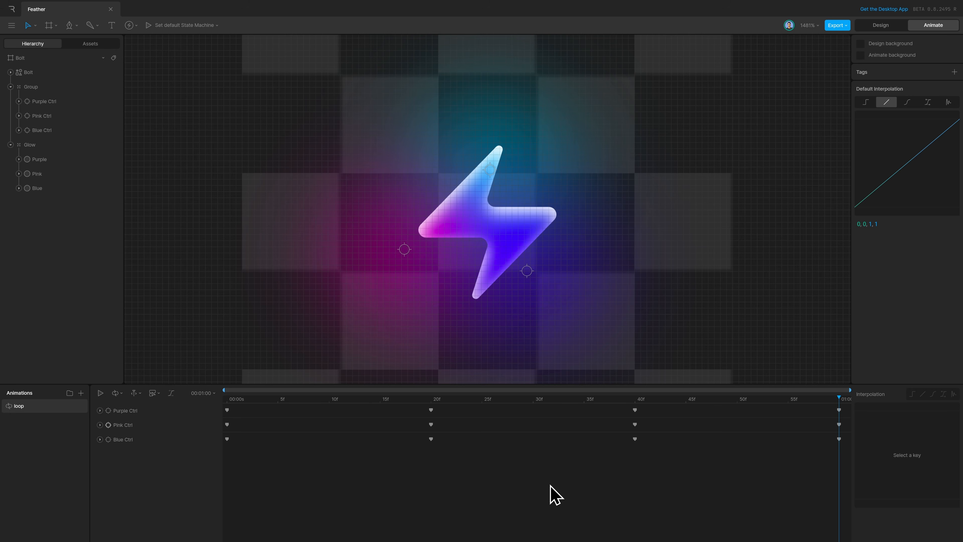
key("space")
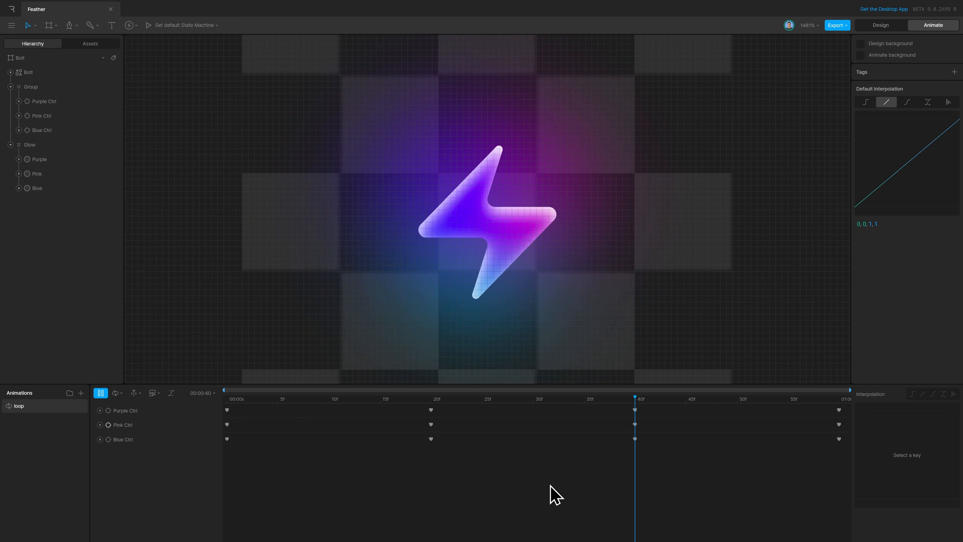
key("space")
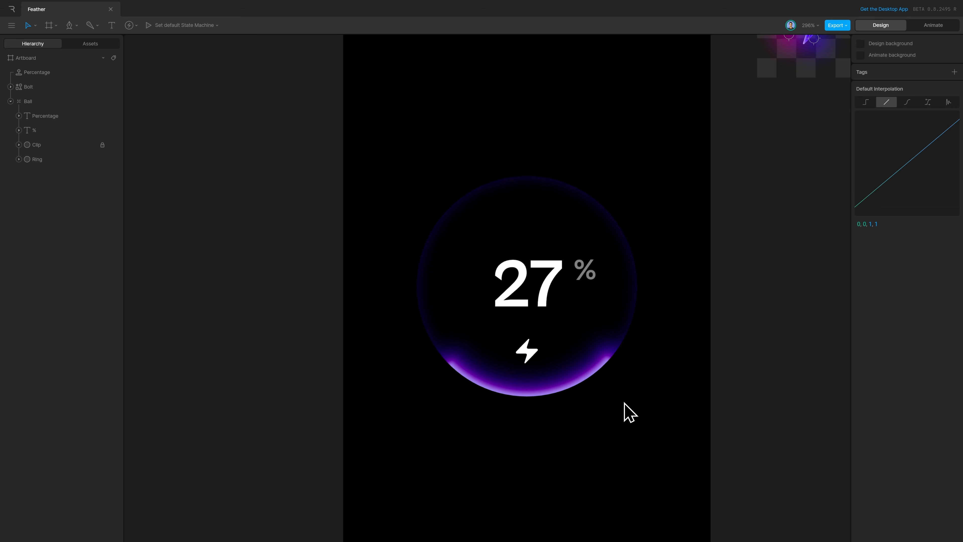
Nest the Bolt artboard in place of the white bolt below the percentage text, at X 116, Y 269 and 85% scale
left_click(529, 411)
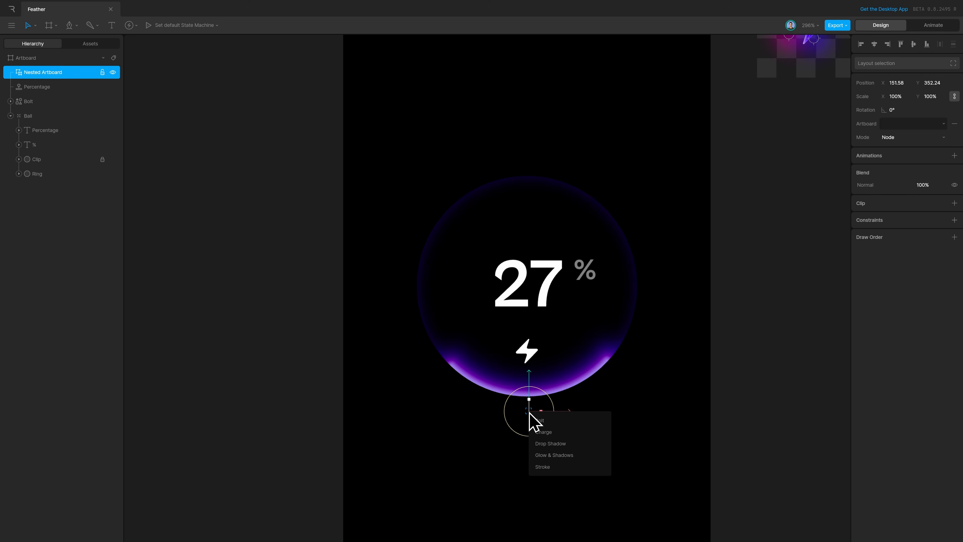
left_click(541, 420)
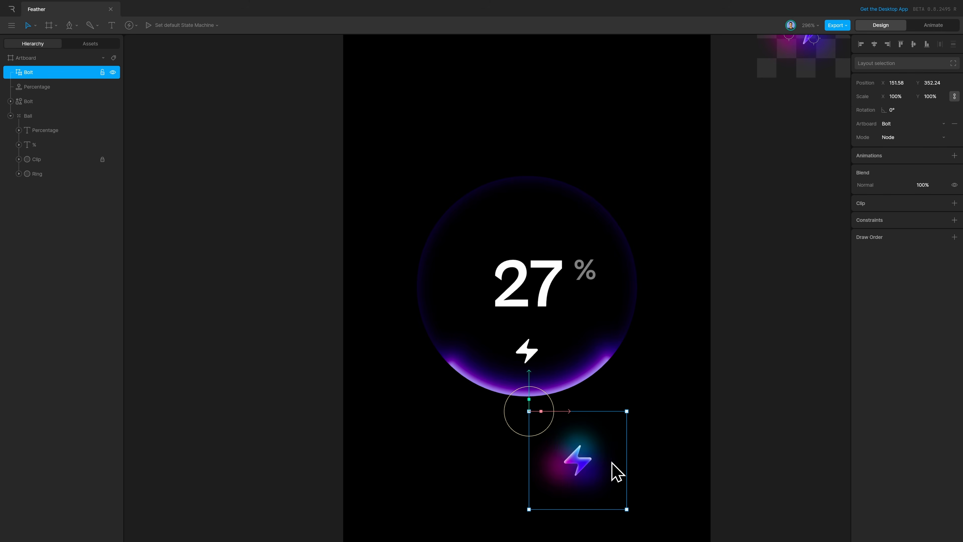
left_click_drag(595, 461, 543, 350)
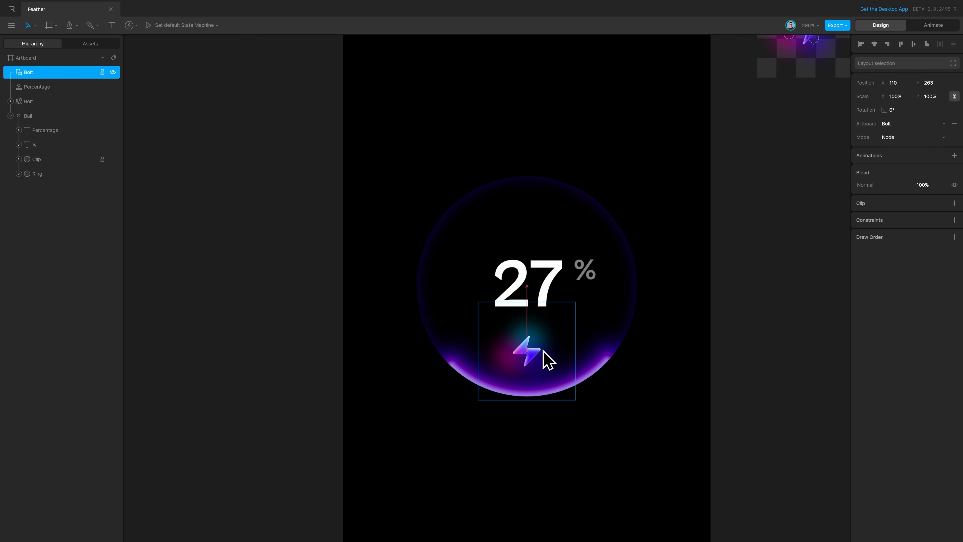
scroll(548, 387, "up", 5)
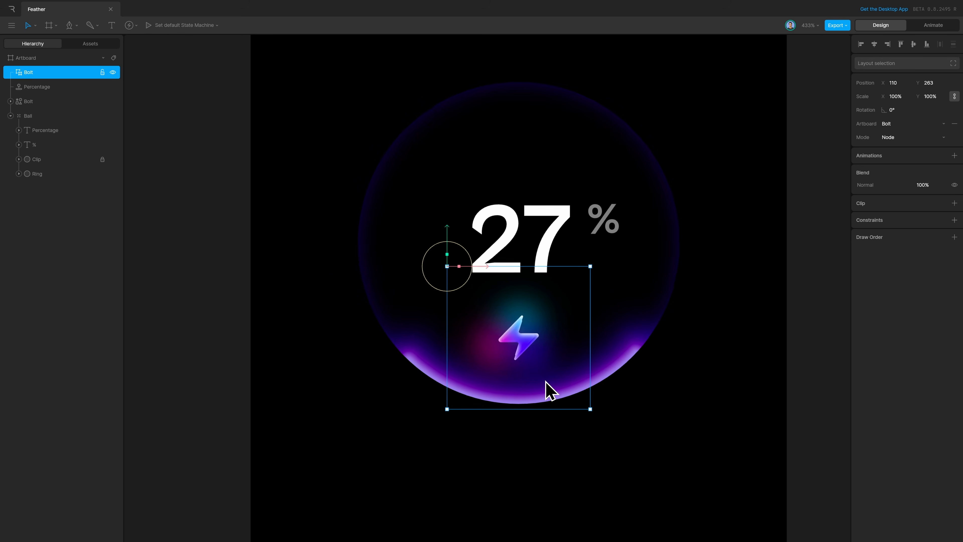
scroll(548, 387, "up", 1)
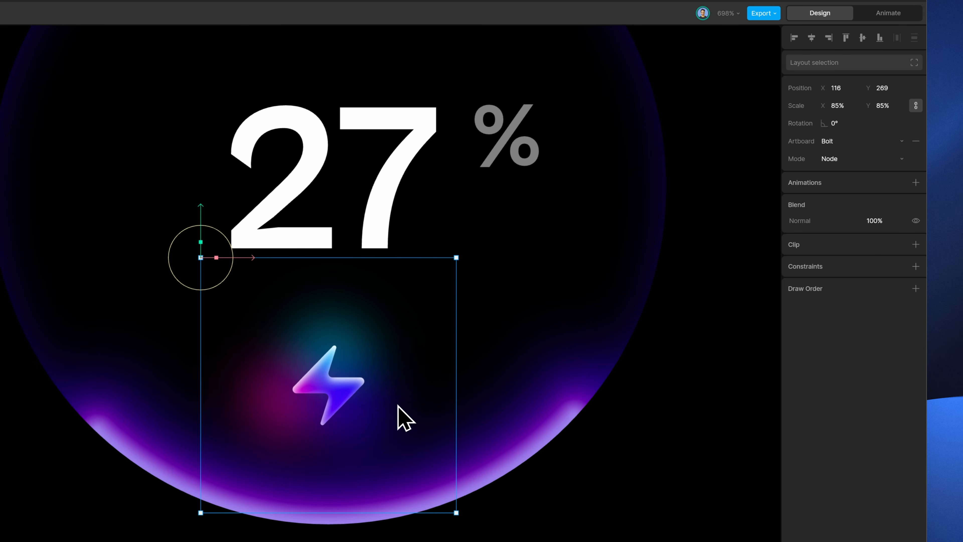
Add the simple loop animation to the nested Bolt artboard and set its speed to 0.25x
left_click(915, 182)
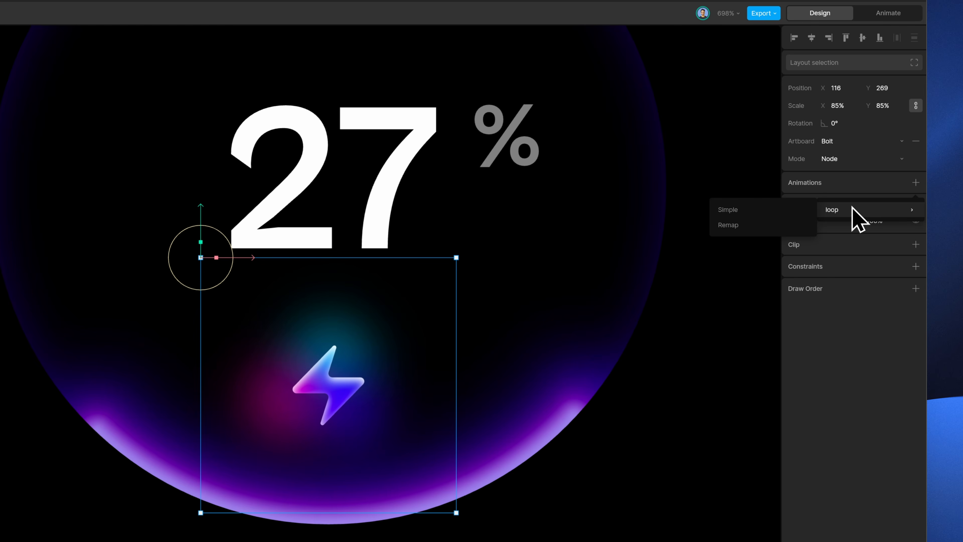
left_click(864, 218)
left_click(792, 199)
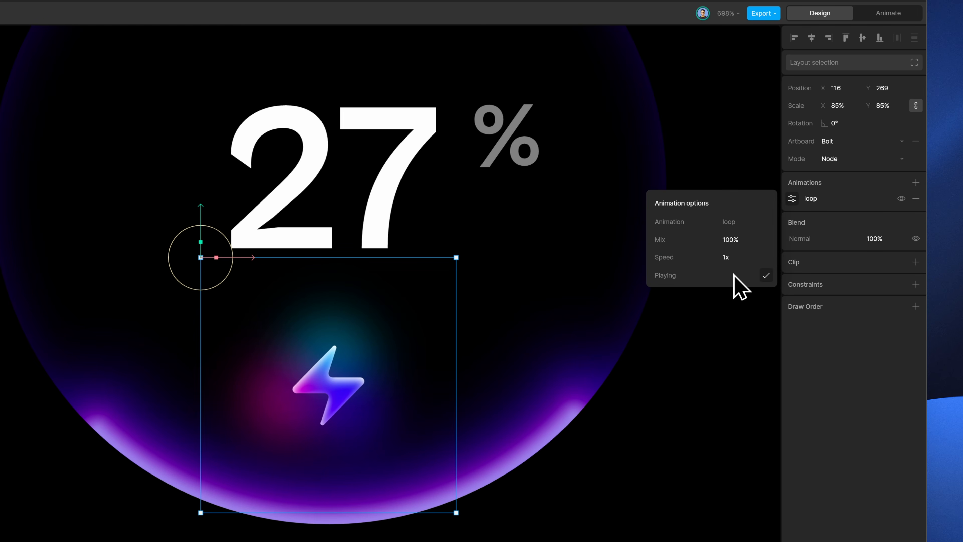
left_click(736, 258)
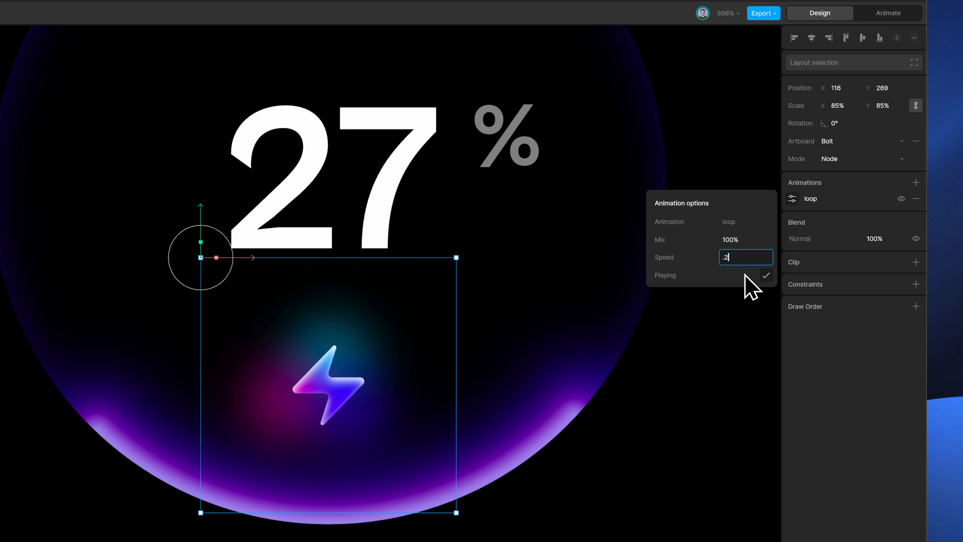
key("Return")
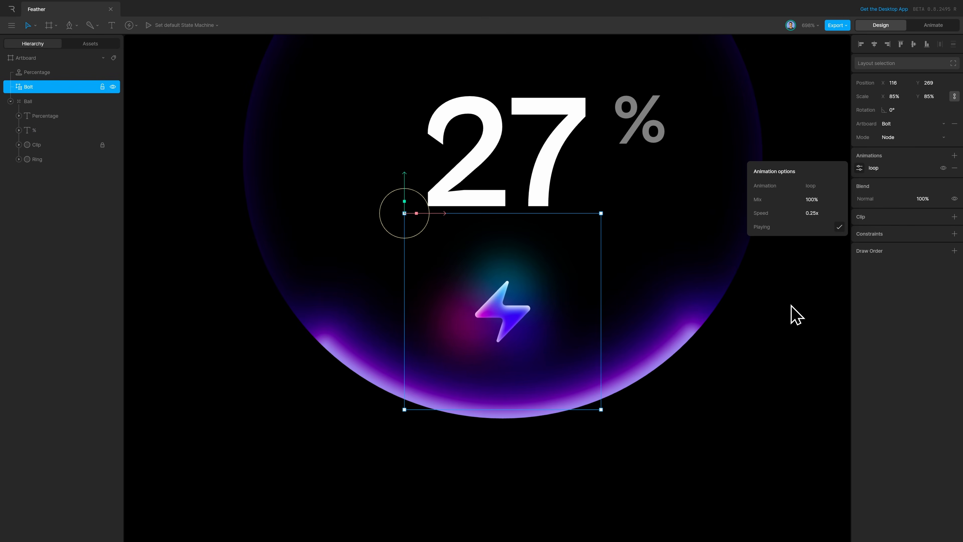
left_click(703, 377)
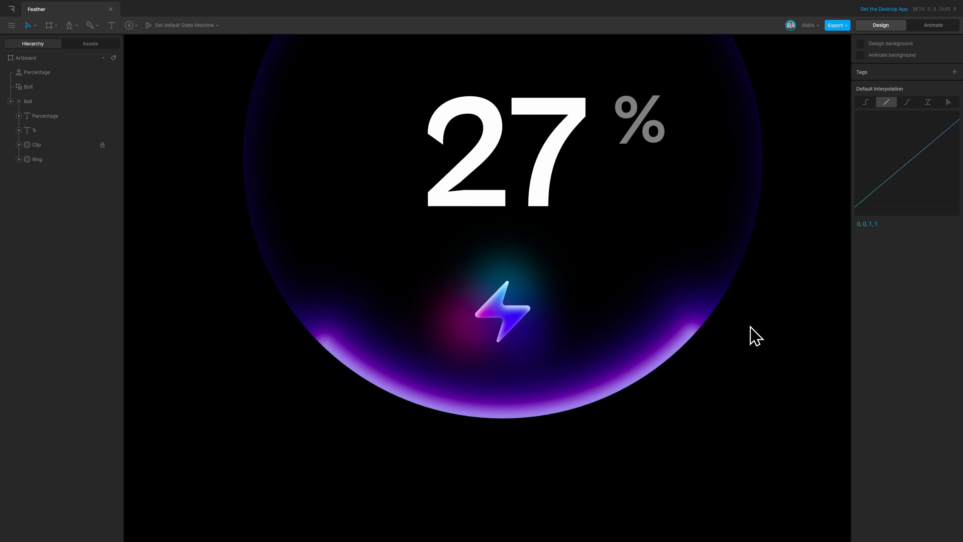
Play the State Machine and raise its percentage input to preview the charging ball with the animated bolt
key("Tab")
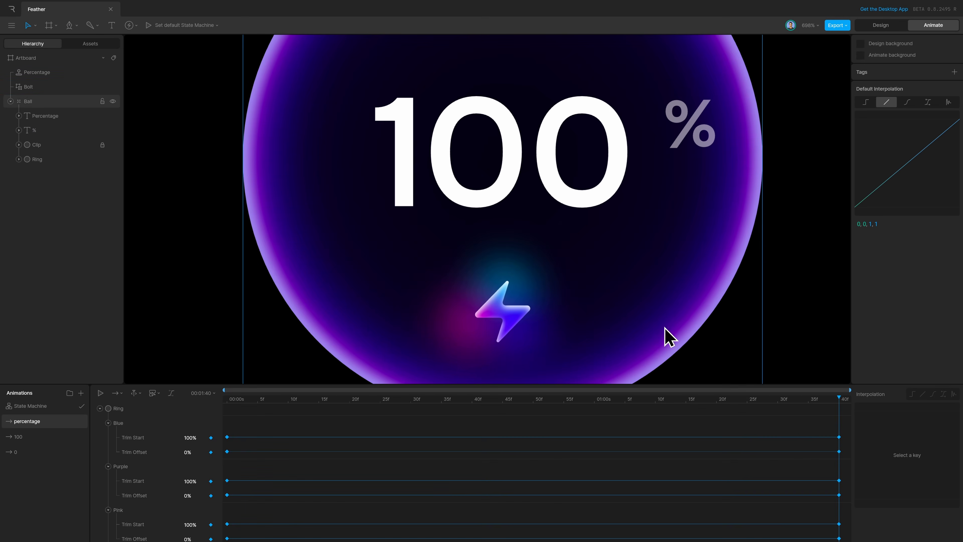
left_click(69, 405)
key("space")
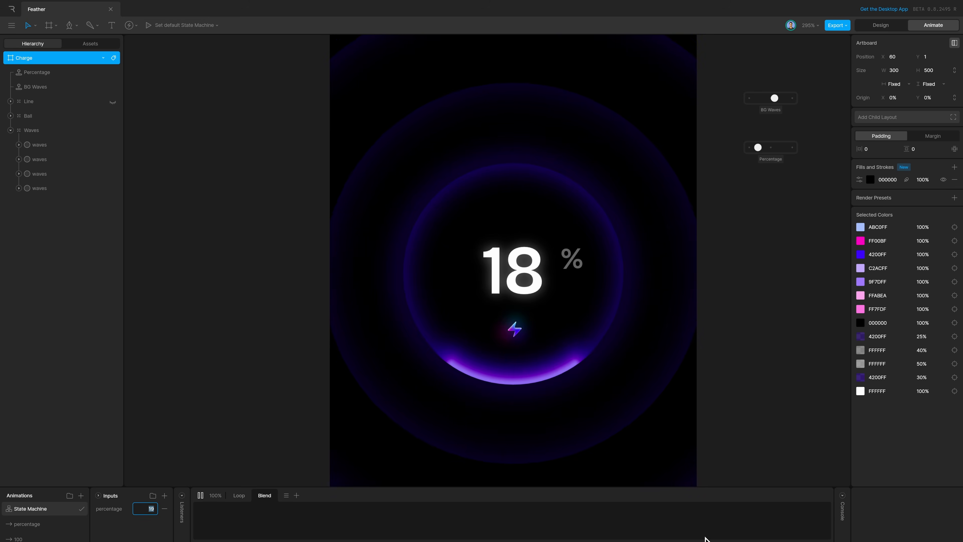
key("Up")
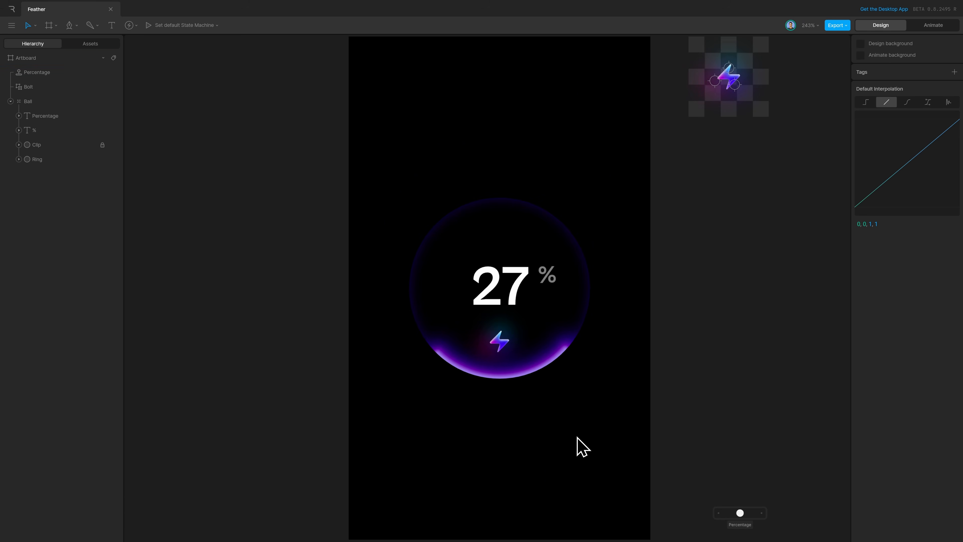
Draw an ellipse, size it to 250 × 250, and centre it horizontally and vertically on the artboard
key("o")
left_click_drag(390, 178, 487, 275)
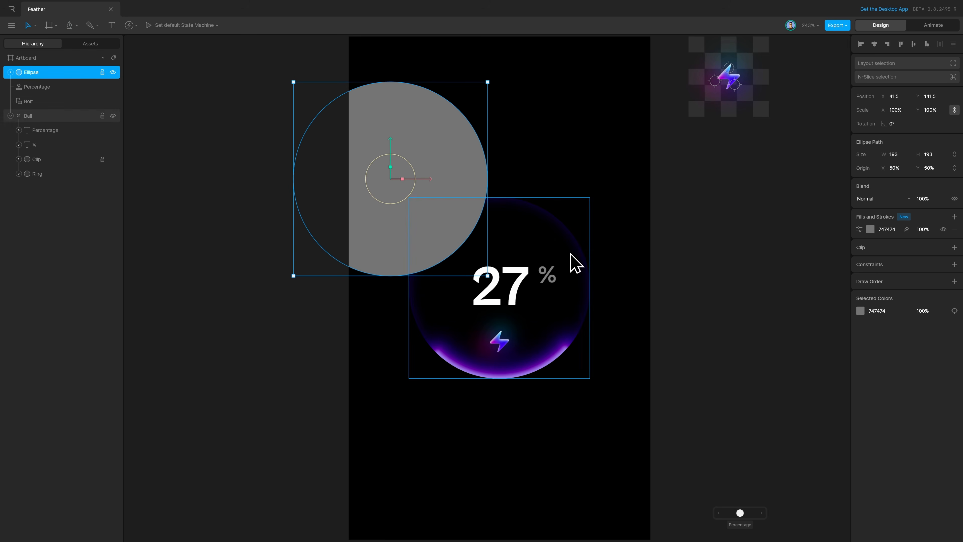
left_click(929, 154)
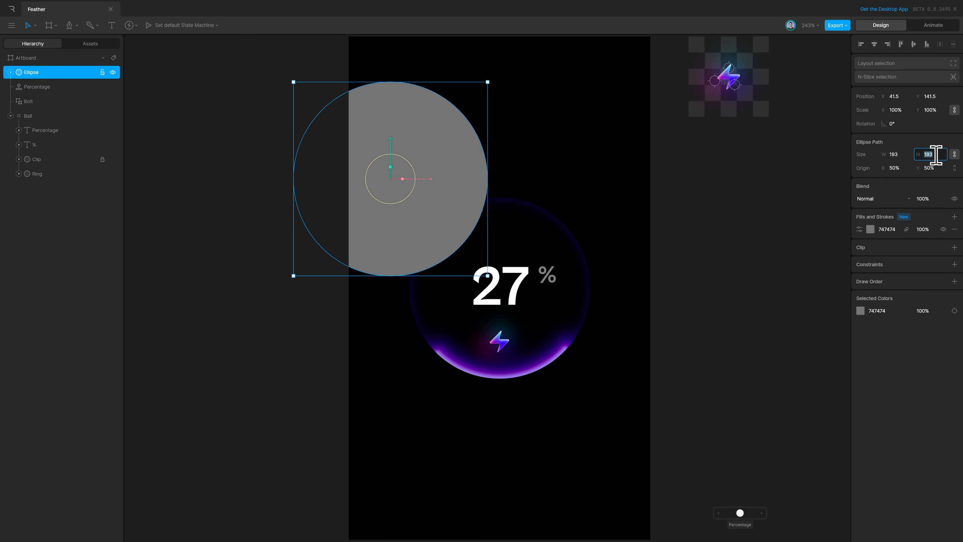
type("250")
left_click(906, 153)
type("2")
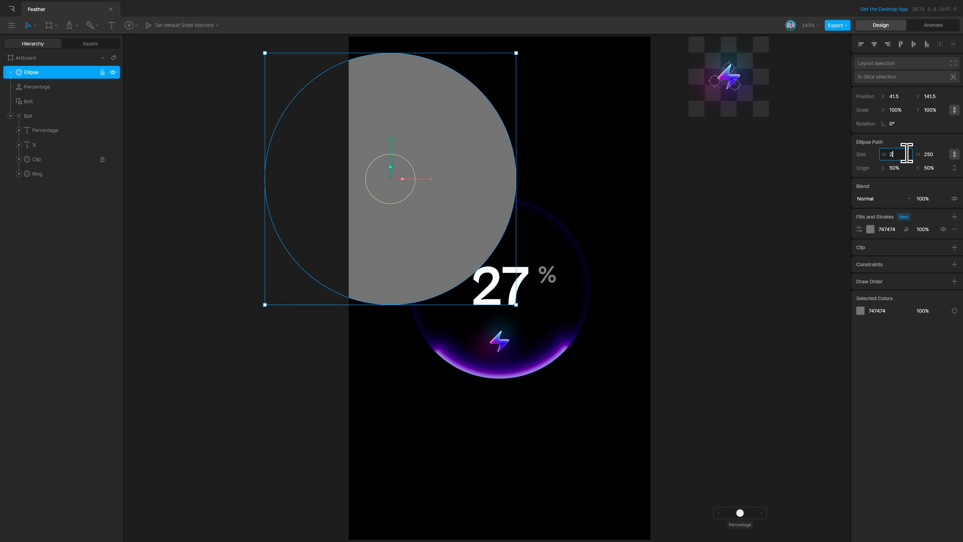
type("50")
key("Return")
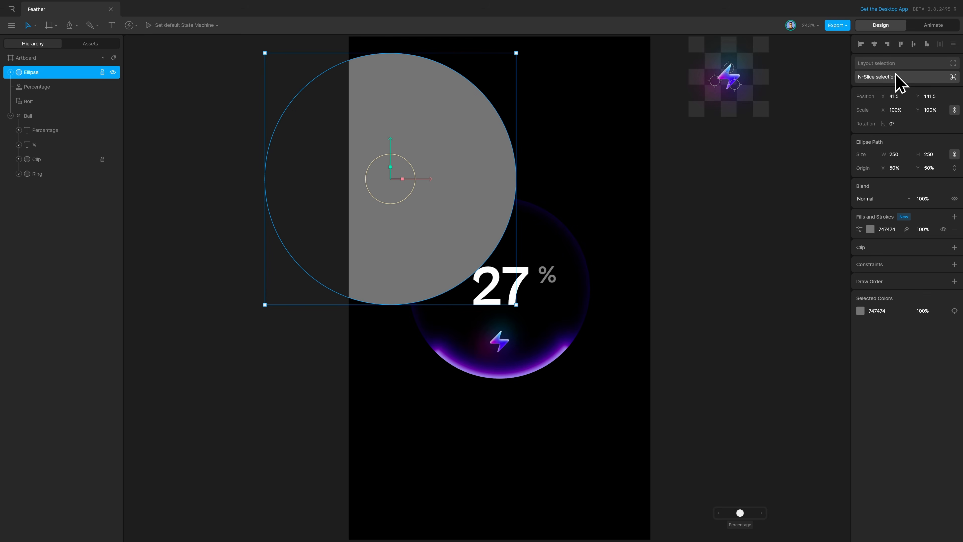
left_click(875, 44)
left_click(913, 44)
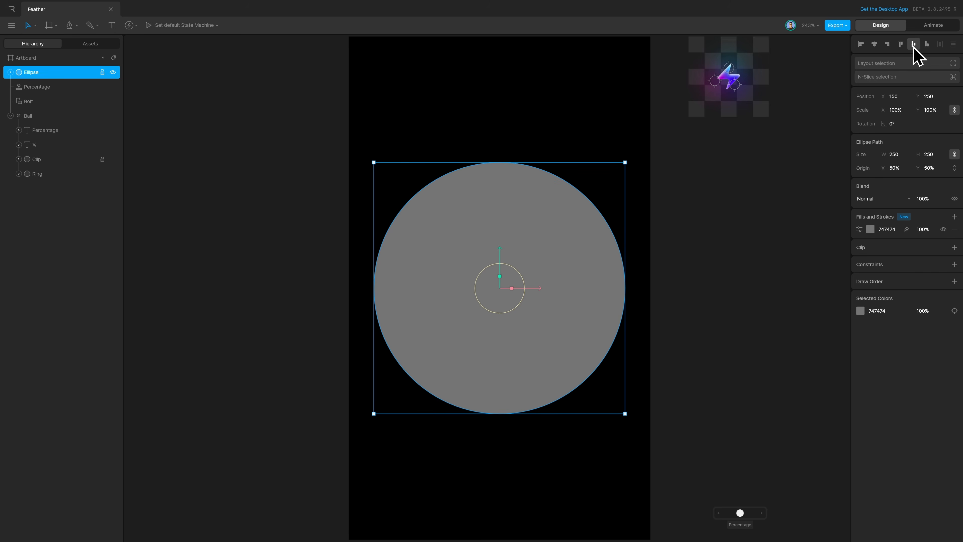
Set the new ellipse's fill colour to 4200FF
left_click(892, 229)
type("4200F")
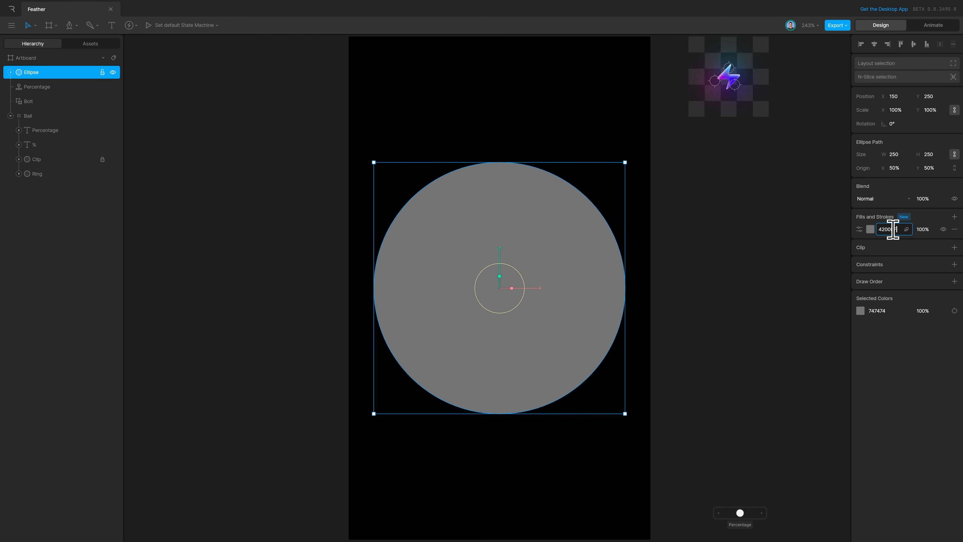
type("F")
key("Return")
Give the ellipse's fill an inner feather of 30 and lower the fill opacity to 25%
left_click(906, 229)
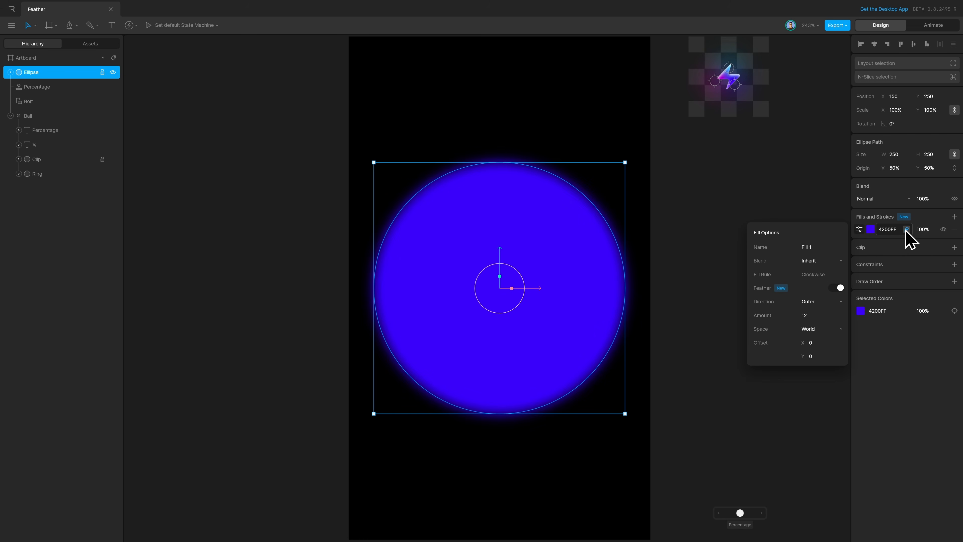
left_click(837, 302)
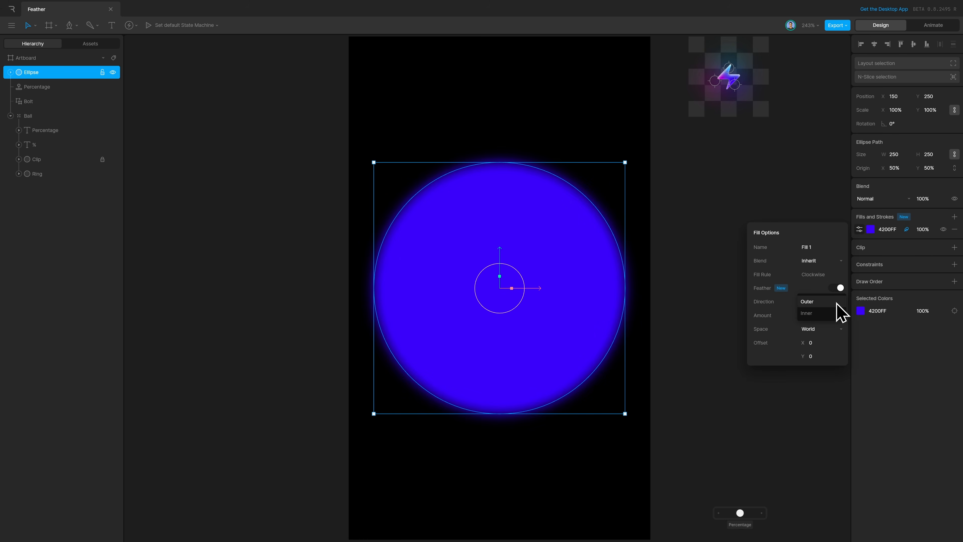
left_click(832, 313)
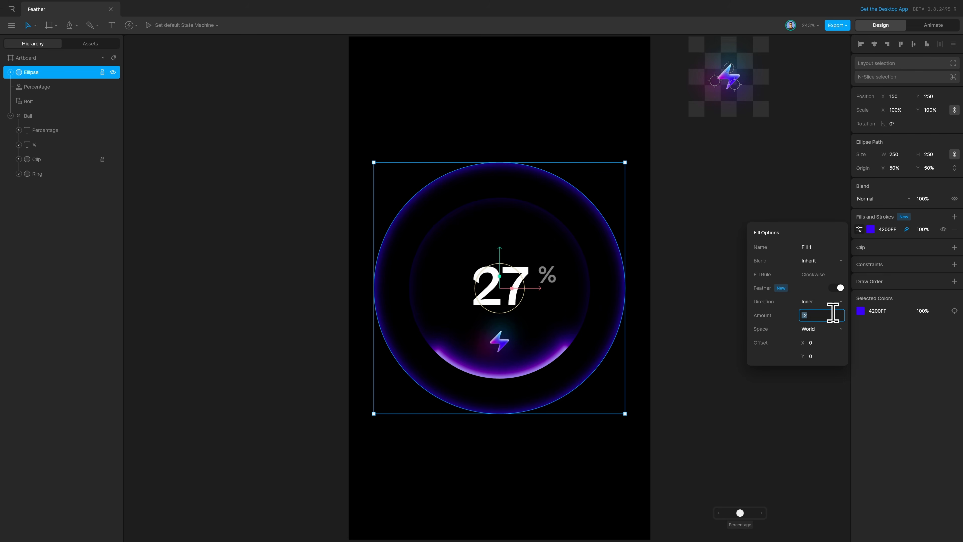
key("Return")
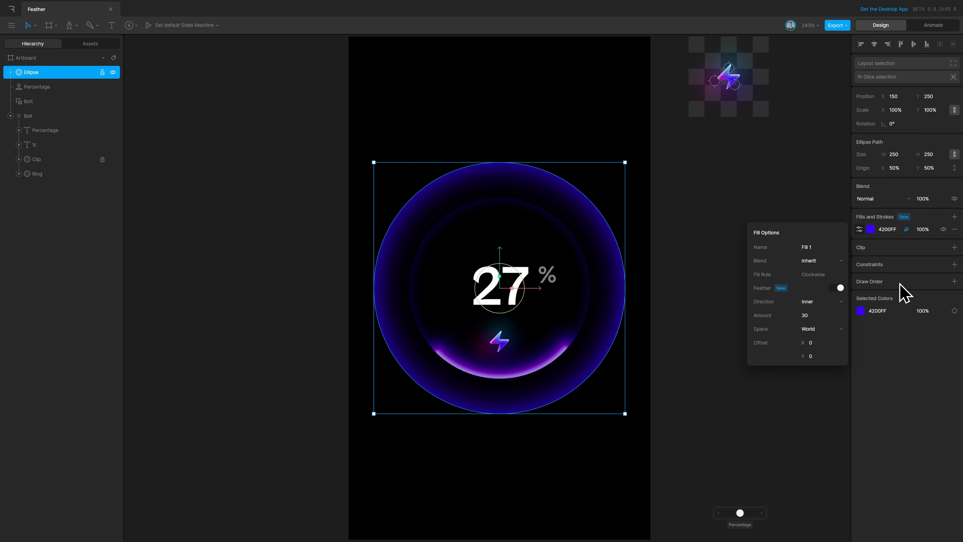
left_click_drag(929, 226, 922, 395)
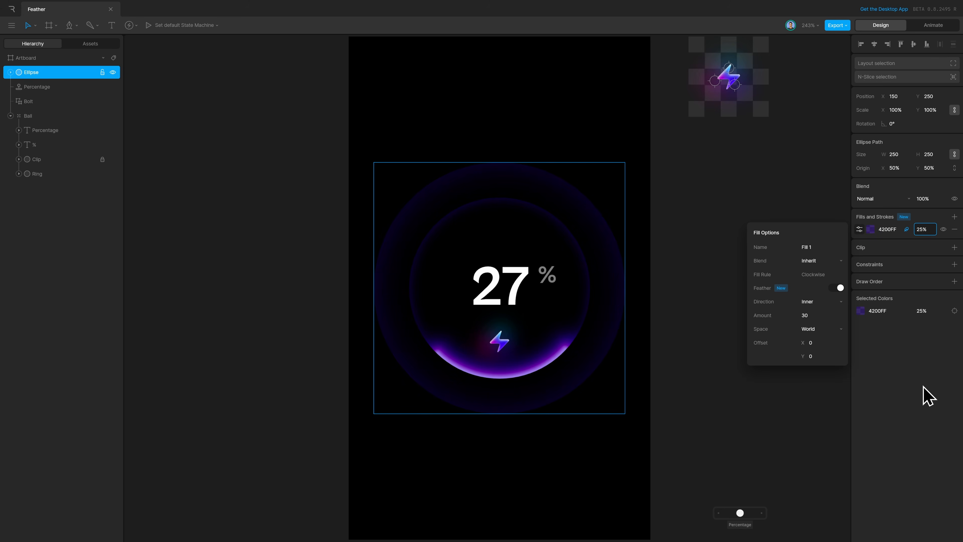
left_click(697, 317)
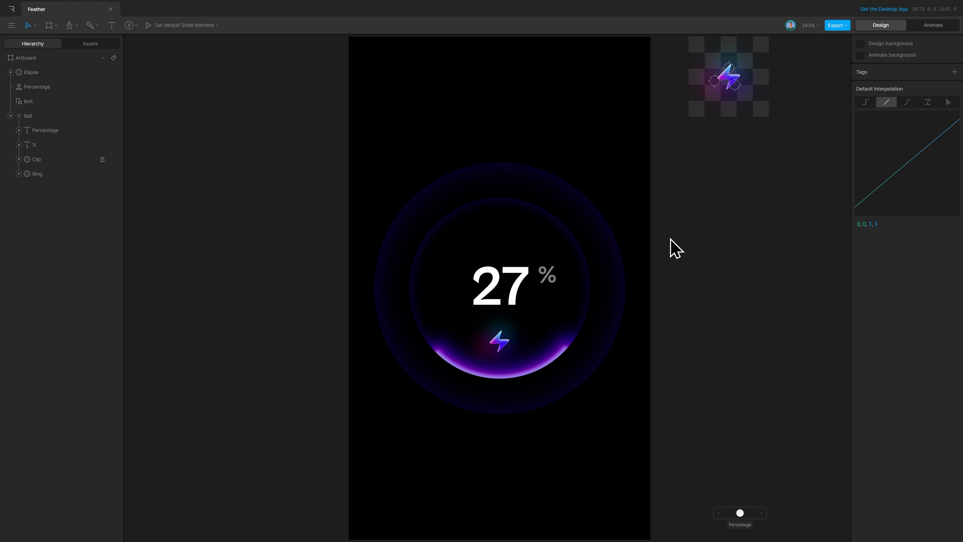
Rename the feathered ellipse as wave
left_click(612, 251)
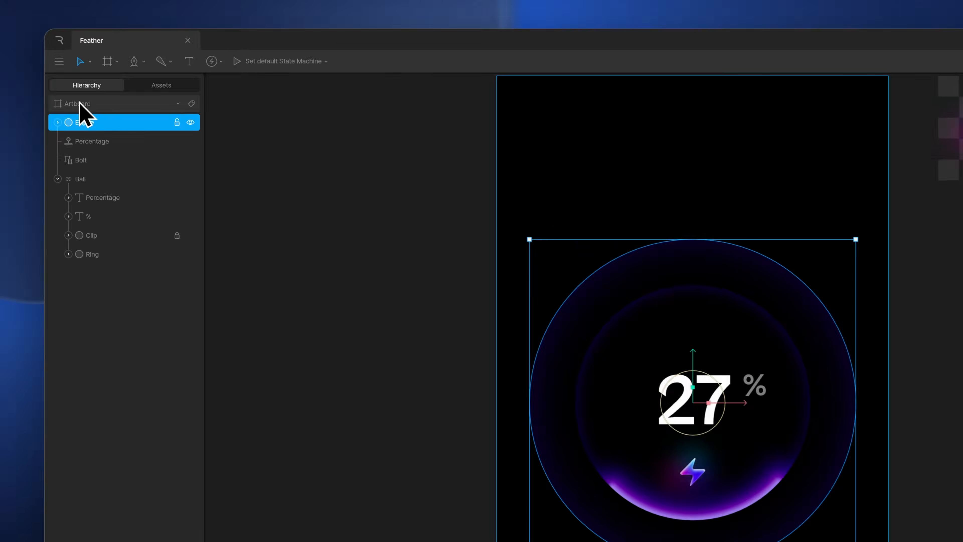
double_click(83, 122)
type("wave")
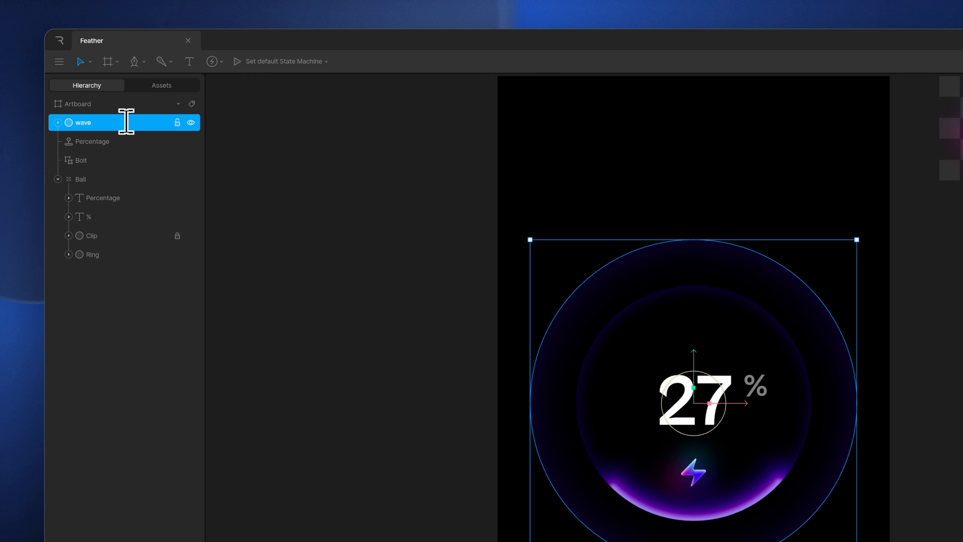
Group the wave ellipse, move the group below Ball in the hierarchy, and name it Waves
left_click(57, 178)
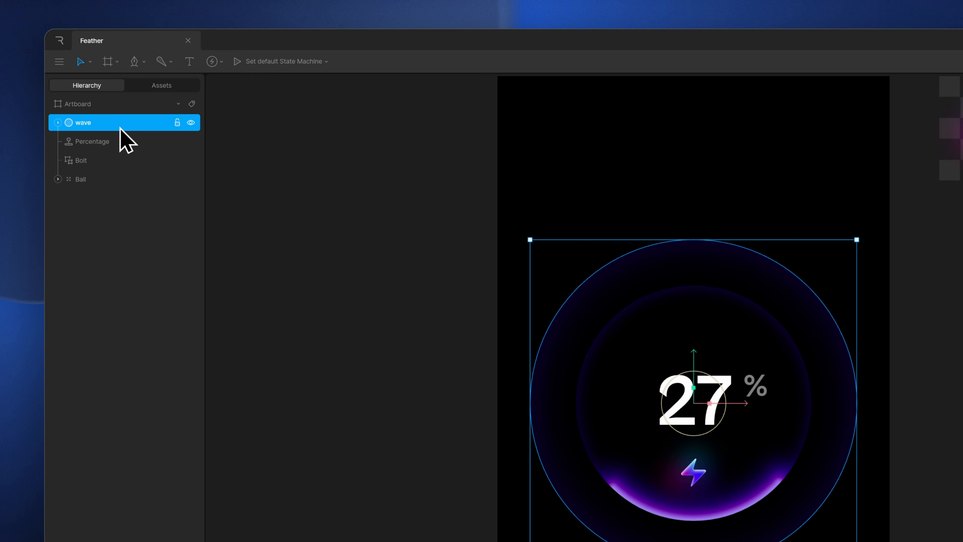
key("ctrl+g")
left_click_drag(120, 127, 111, 190)
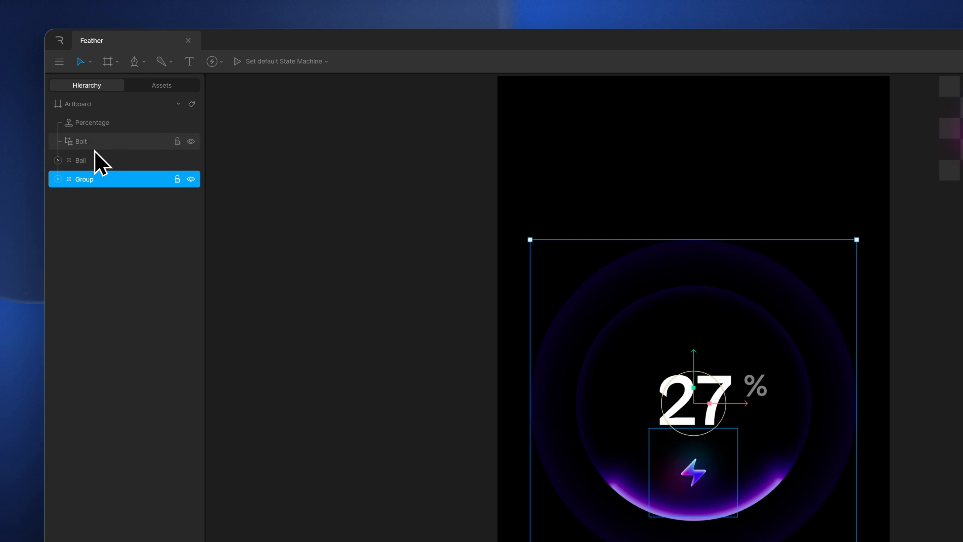
double_click(110, 179)
type("w")
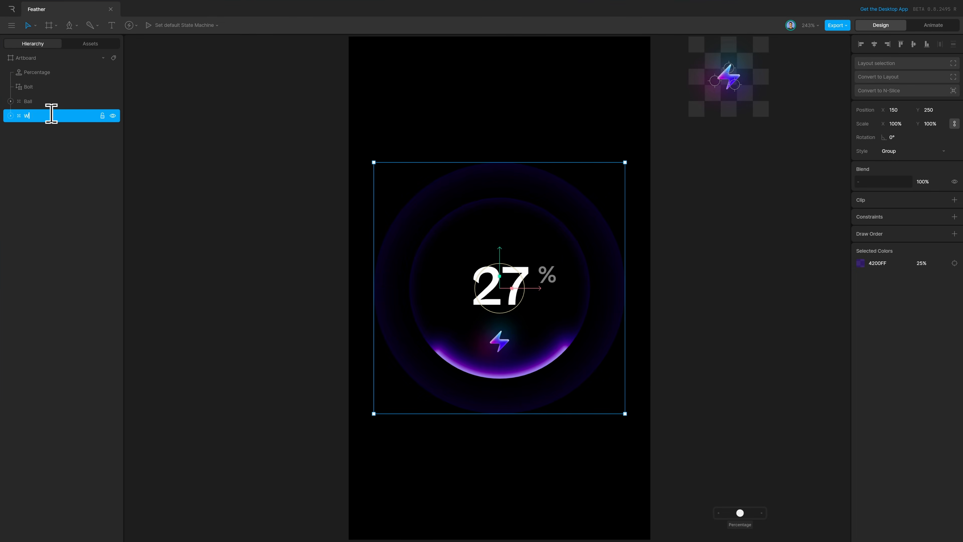
Duplicate wave inside the Waves group and resize the copy to 400 × 400
left_click(10, 116)
left_click(57, 133)
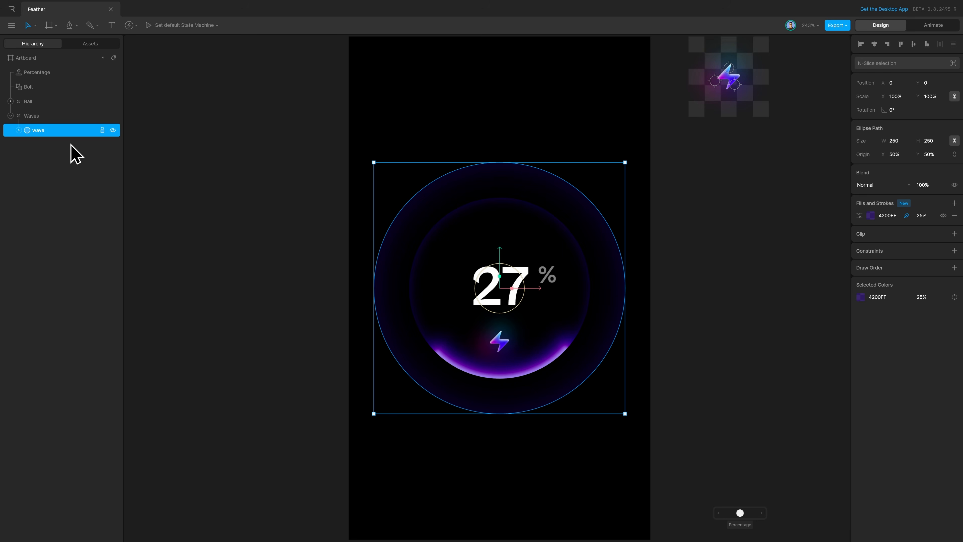
key("ctrl+d")
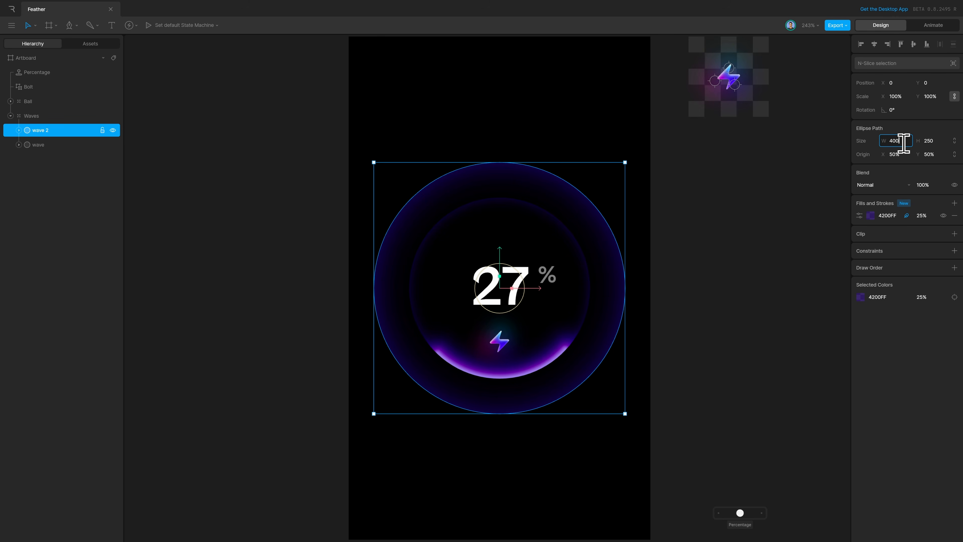
key("Return")
left_click(925, 140)
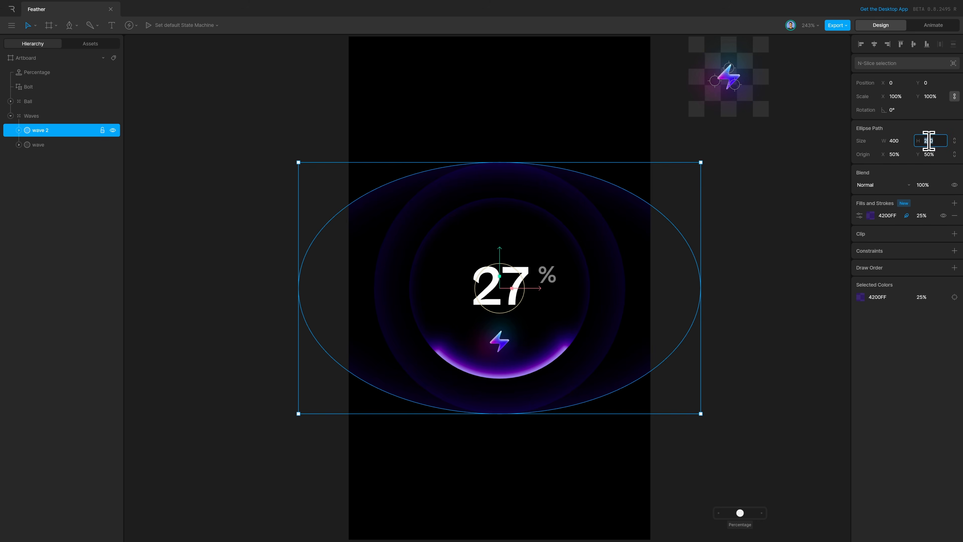
type("400")
key("Return")
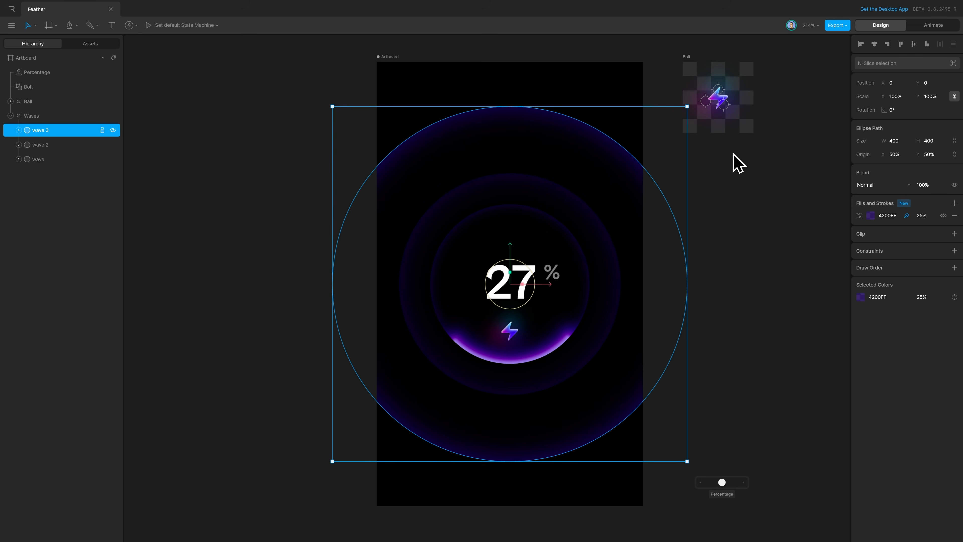
Duplicate wave 2, link the copy's width and height, and set its size to 550
left_click(955, 140)
left_click(933, 141)
type("550")
key("Return")
left_click(822, 195)
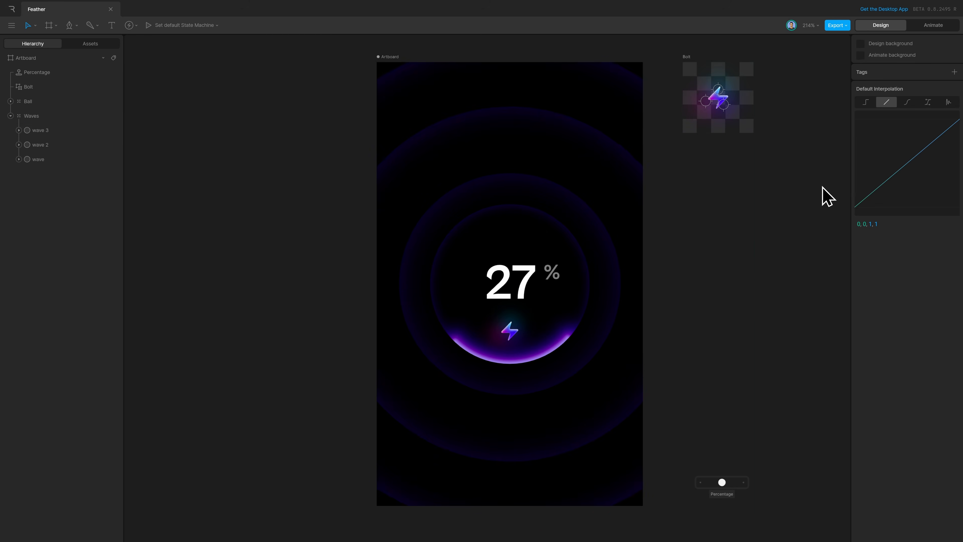
Duplicate wave 3 inside the Waves group and resize the copy to 700 × 700
left_click(635, 99)
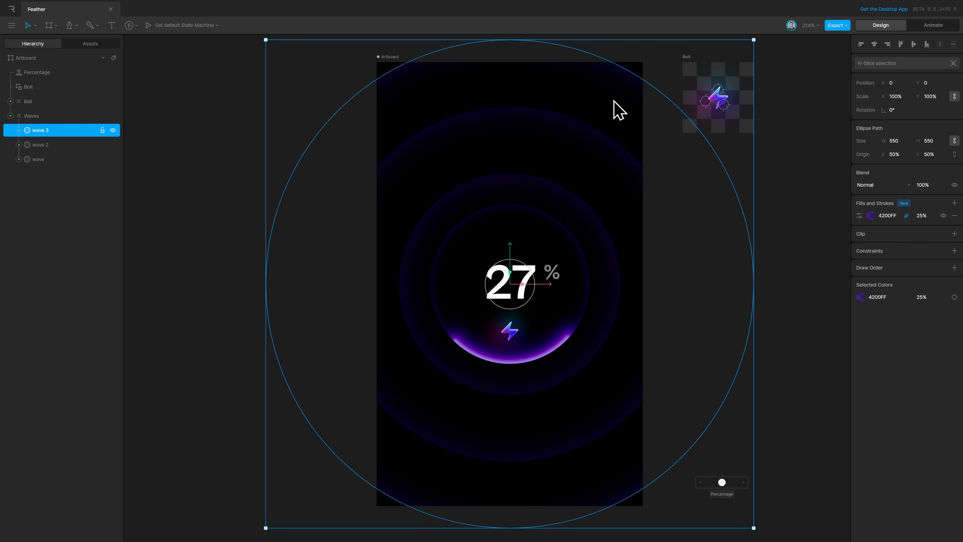
key("ctrl+d")
left_click(937, 142)
key("Return")
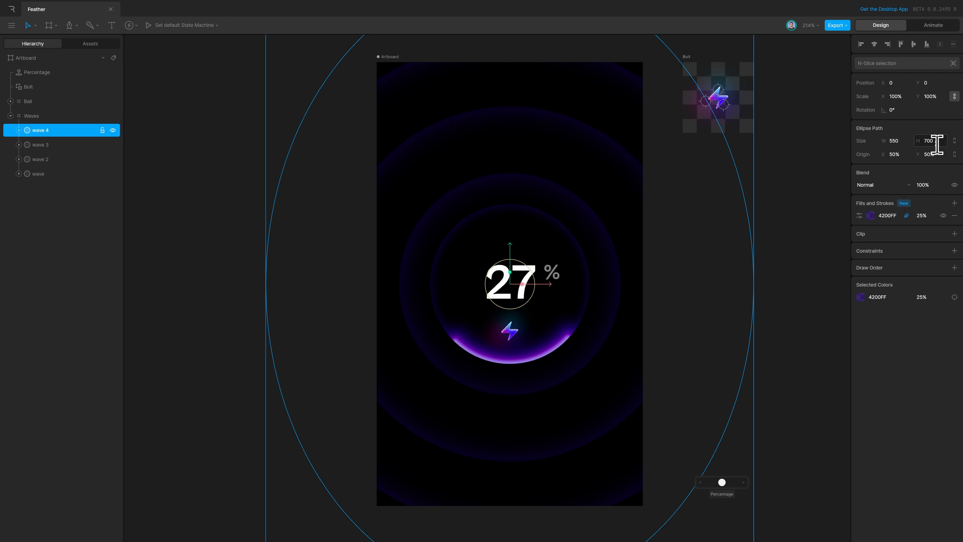
left_click(906, 141)
key("Return")
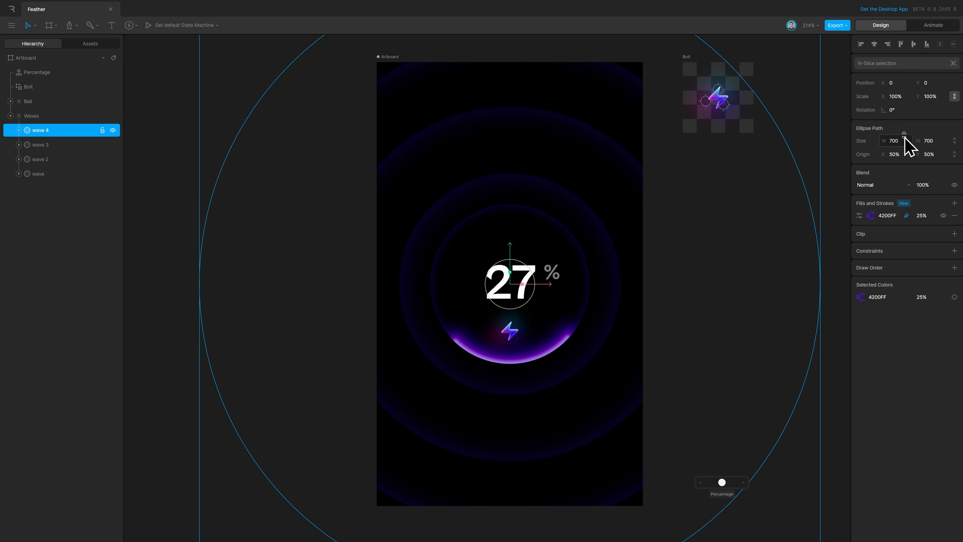
left_click(840, 155)
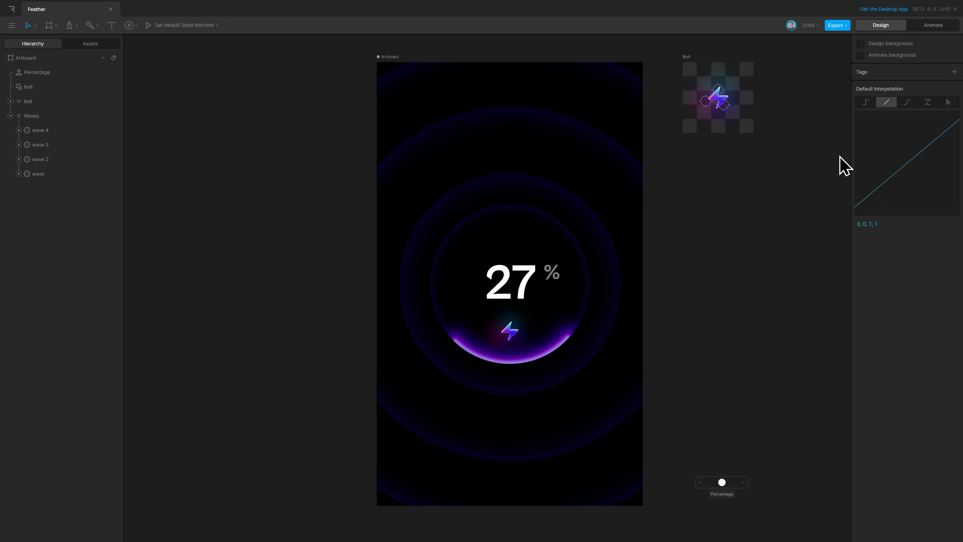
Create a new timeline animation named waves and place it at the end of the animations list
key("Tab")
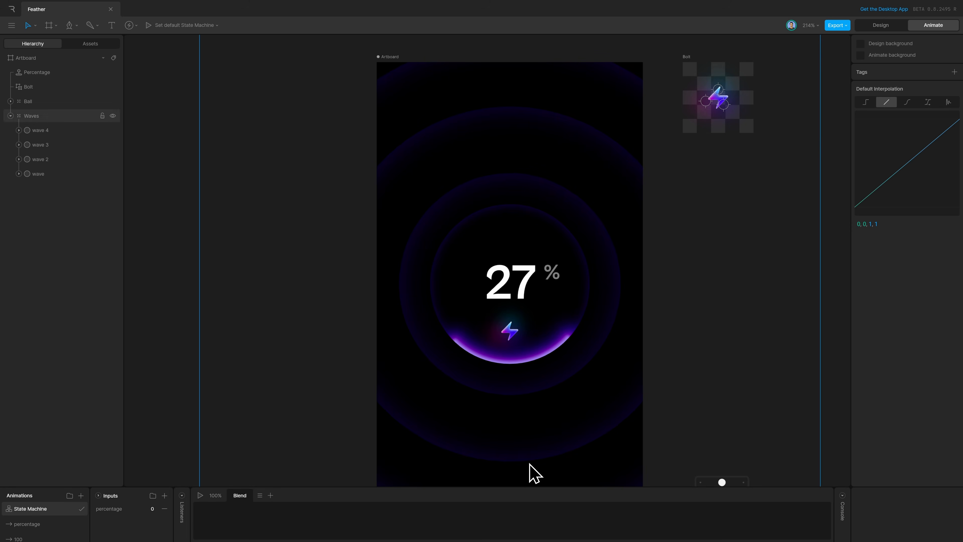
left_click_drag(529, 487, 527, 436)
left_click(81, 440)
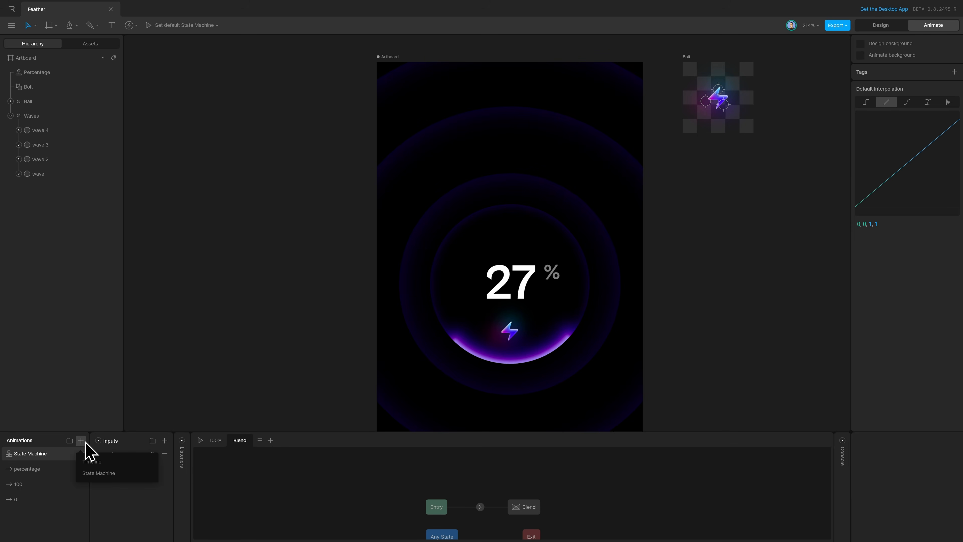
left_click(97, 459)
double_click(73, 457)
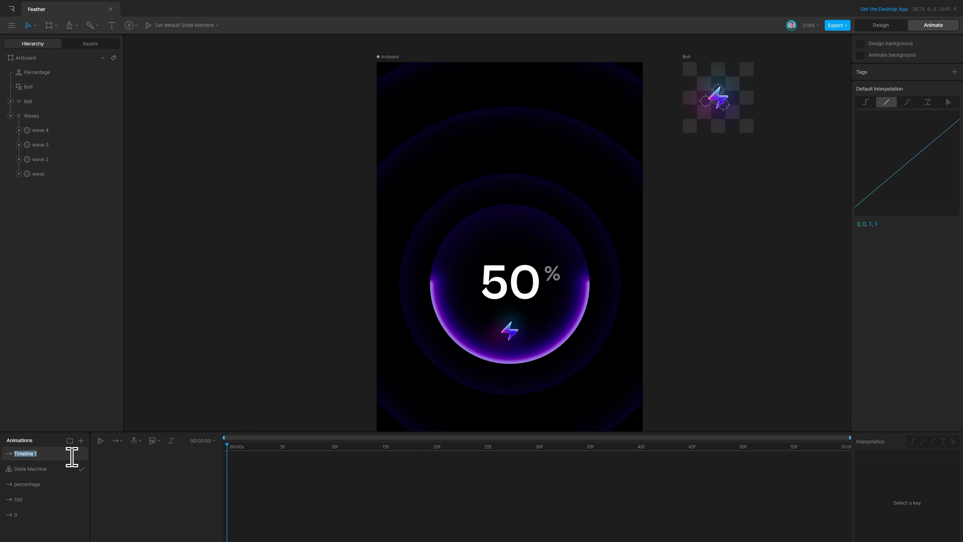
key("Return")
left_click_drag(73, 457, 63, 520)
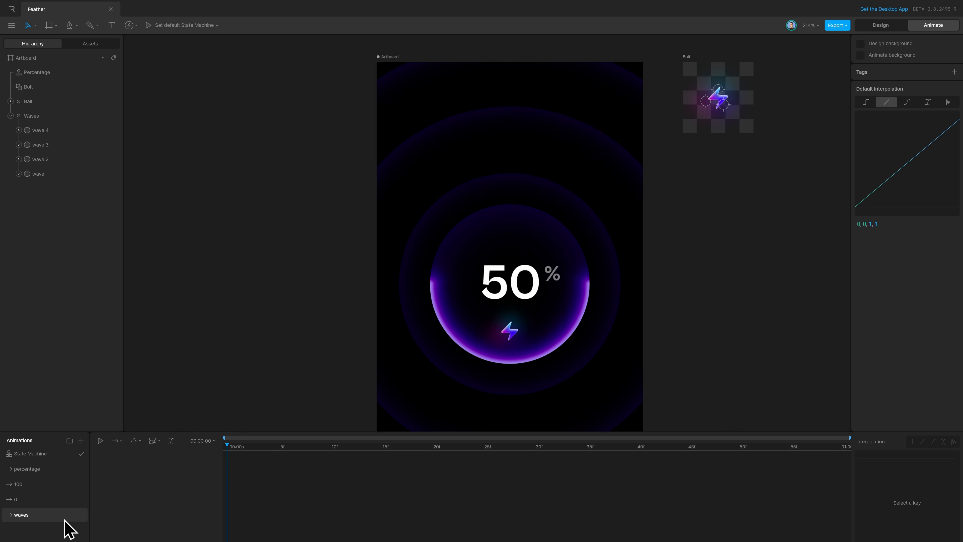
Keyframe the width and height of all four wave ellipses at frame 0 of the waves timeline
left_click(71, 131)
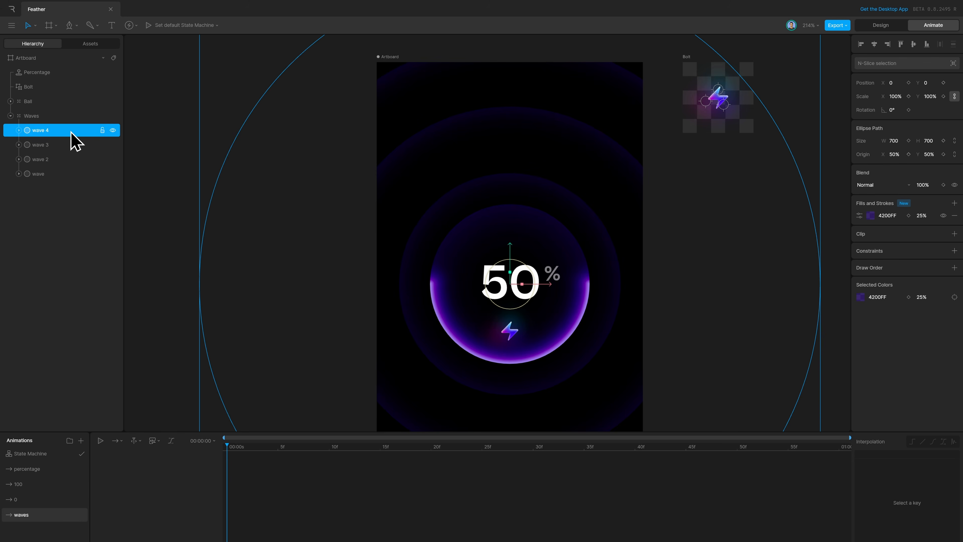
left_click(70, 174)
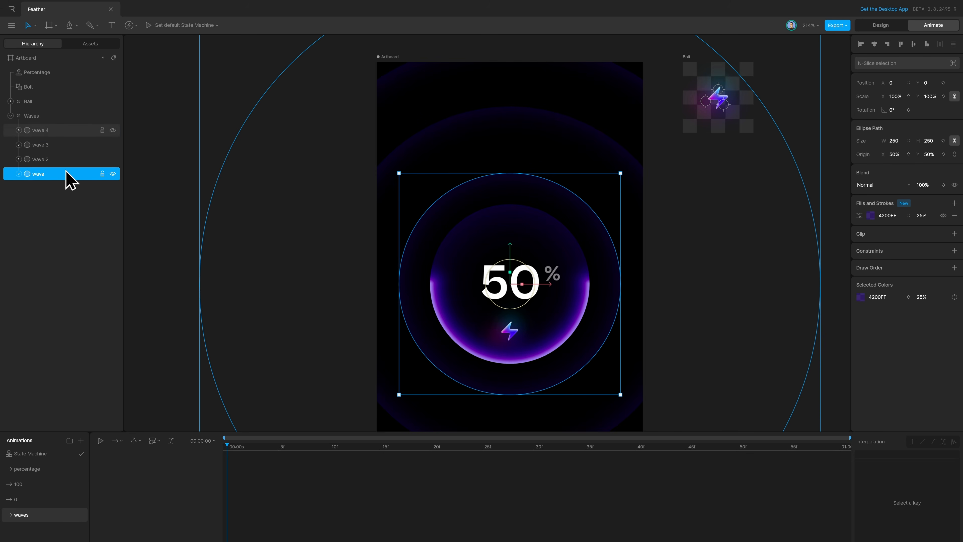
left_click(78, 131, "shift")
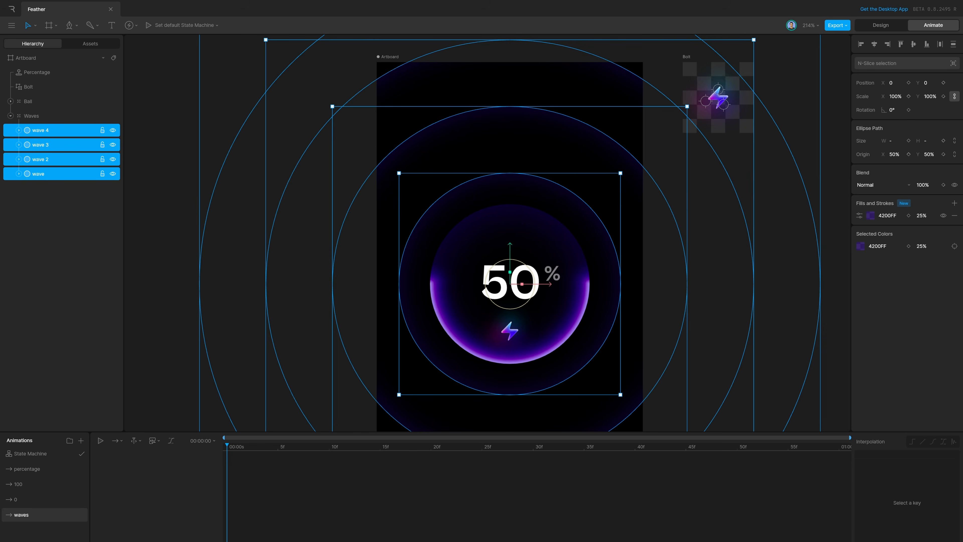
left_click(908, 141)
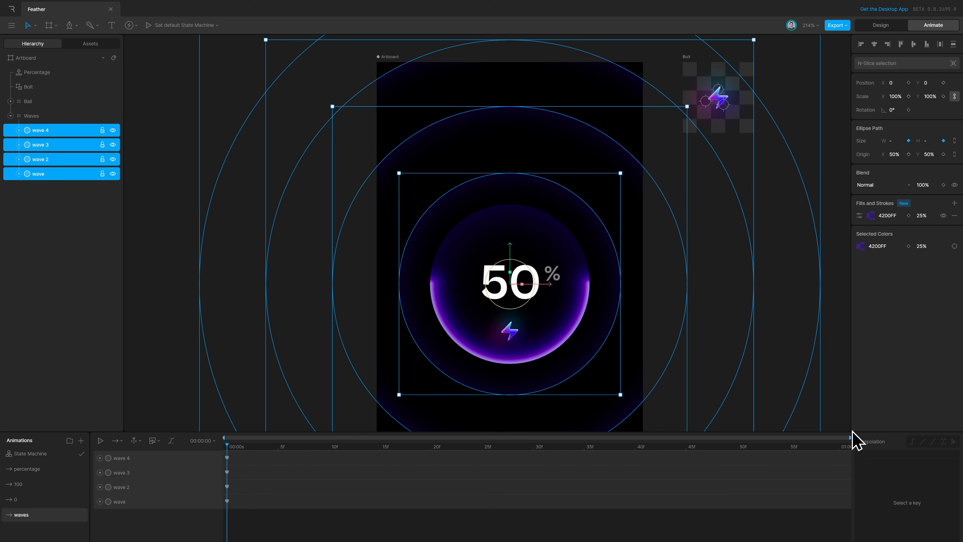
Keyframe the innermost wave ellipse at 100 × 100 at the one-second mark of the timeline
left_click(844, 447)
left_click(88, 176)
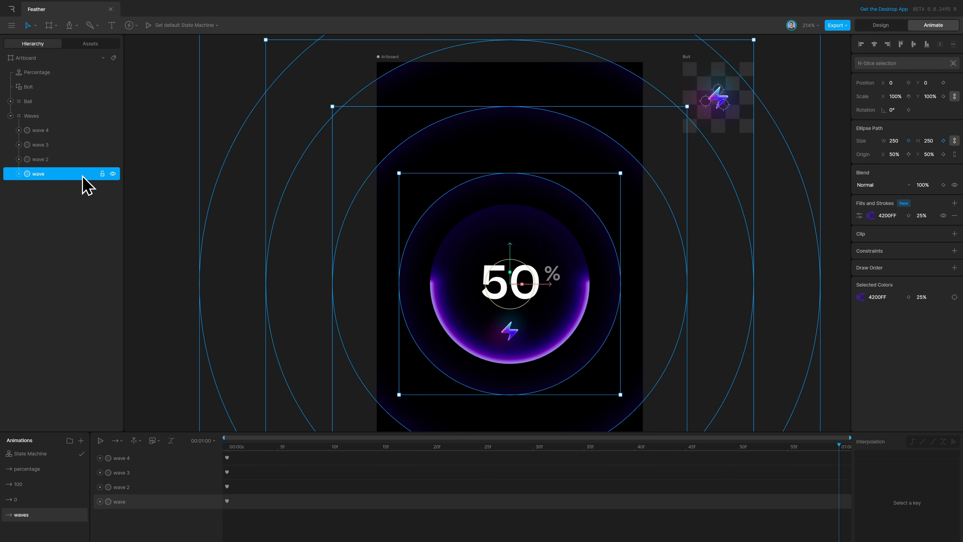
left_click(900, 141)
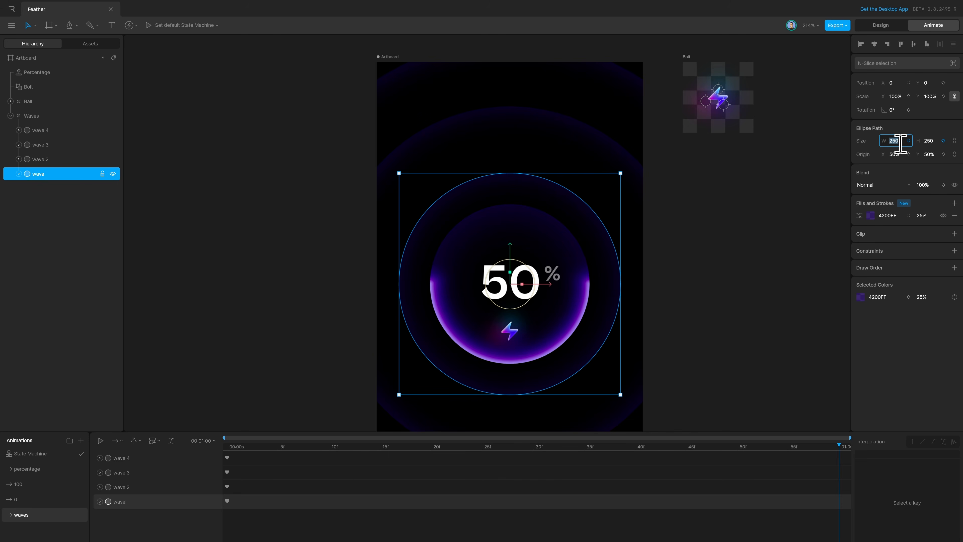
type("100")
key("Tab")
type("100")
key("Return")
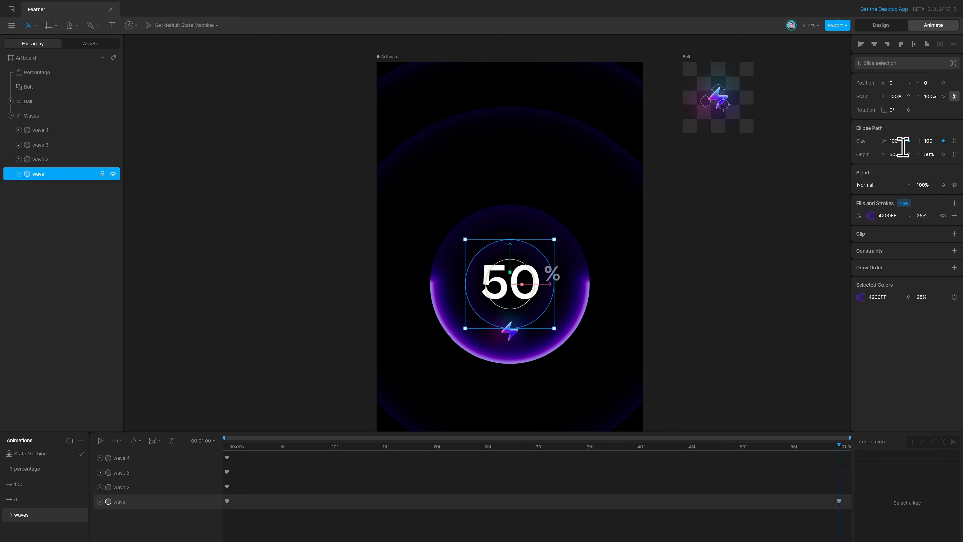
At one second, keyframe the sizes of wave 2 at 250, wave 3 at 400 and wave 4 at 550
left_click(588, 129)
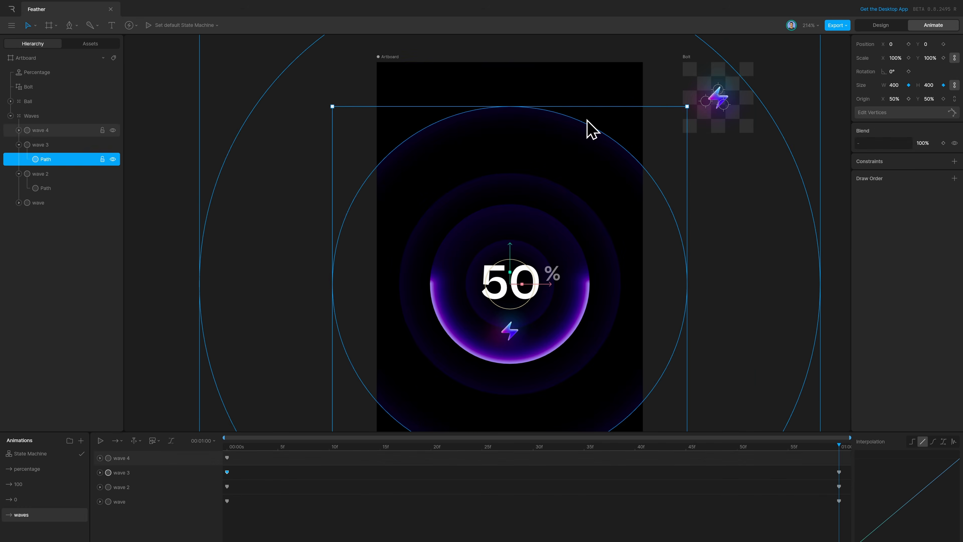
left_click(64, 132)
left_click_drag(888, 141, 920, 155)
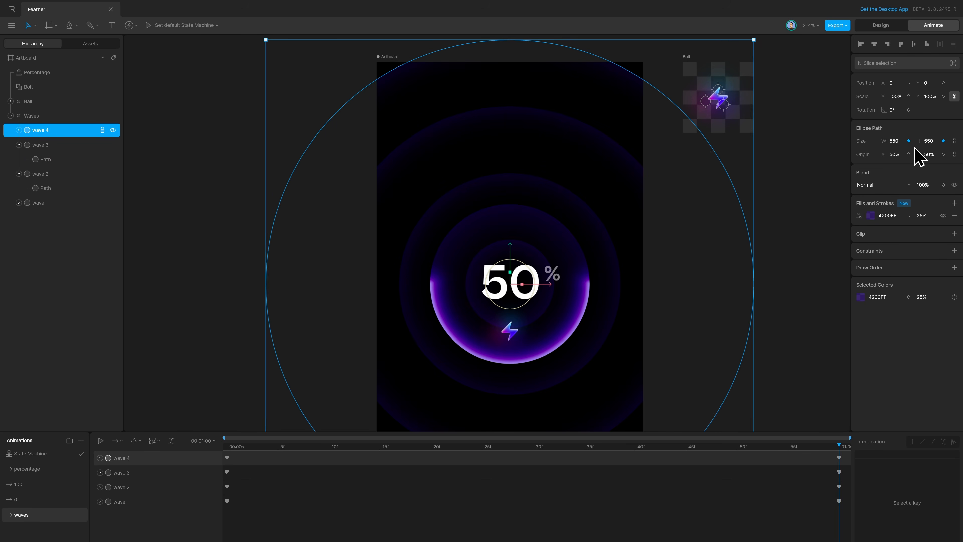
left_click(820, 204)
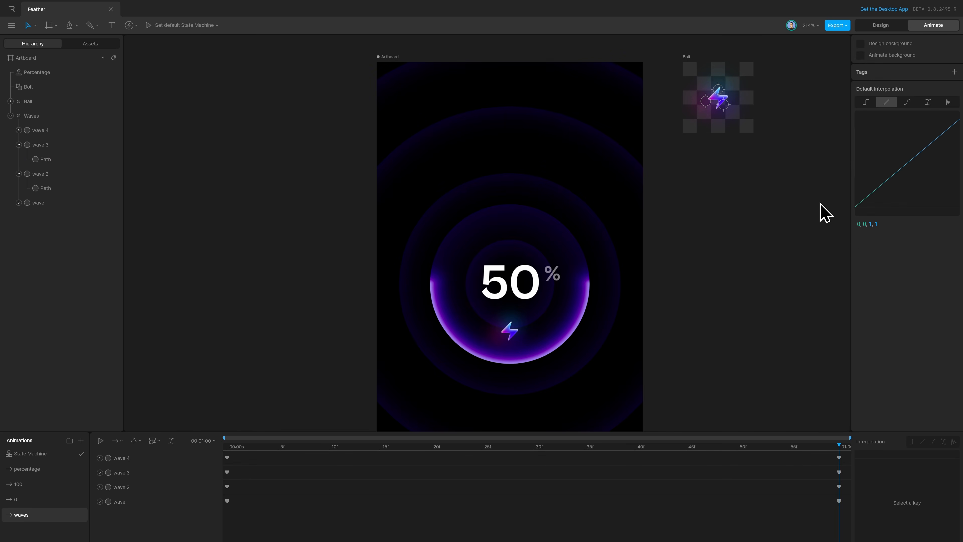
Keyframe the innermost wave's opacity at 100% on frame 0 and 0% on frame 30
left_click_drag(493, 447, 892, 535)
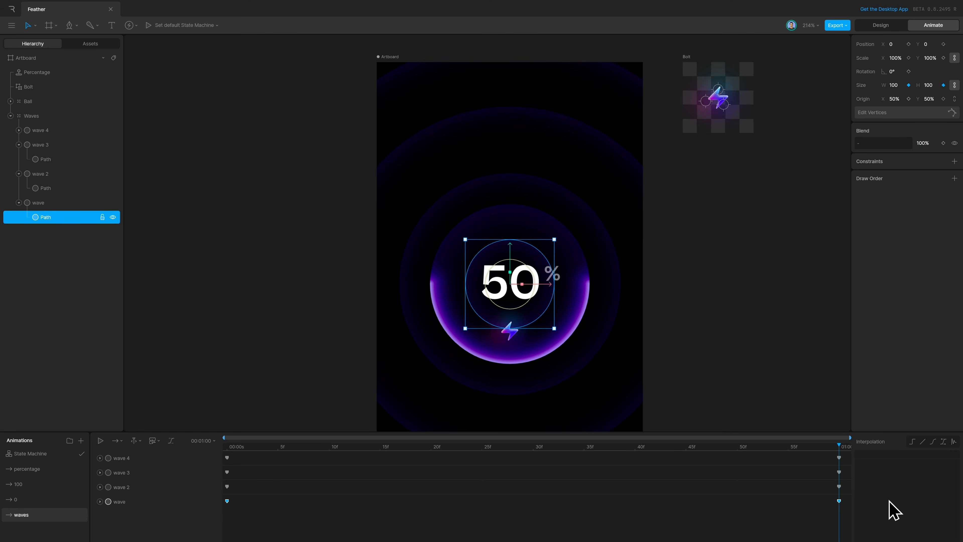
left_click_drag(889, 501, 198, 482)
left_click(288, 205)
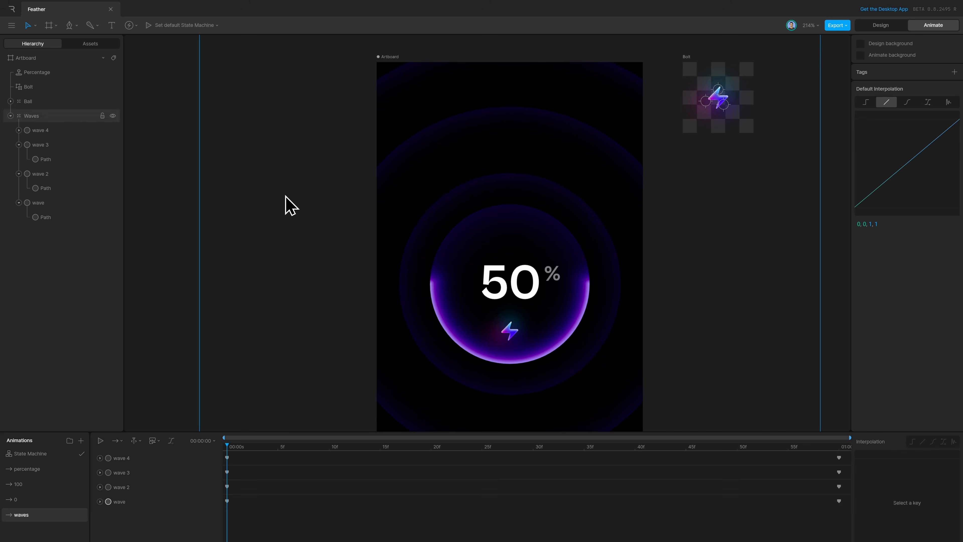
left_click(67, 206)
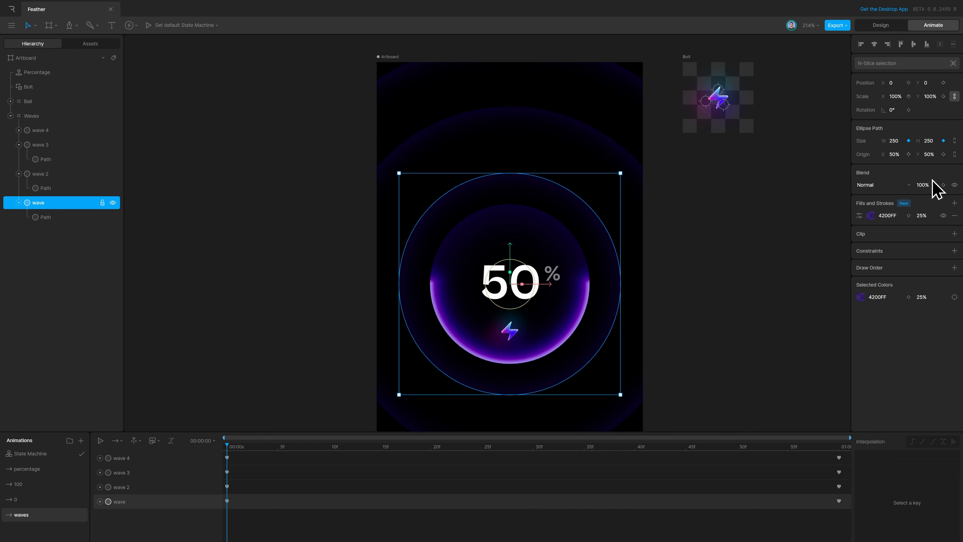
left_click(943, 185)
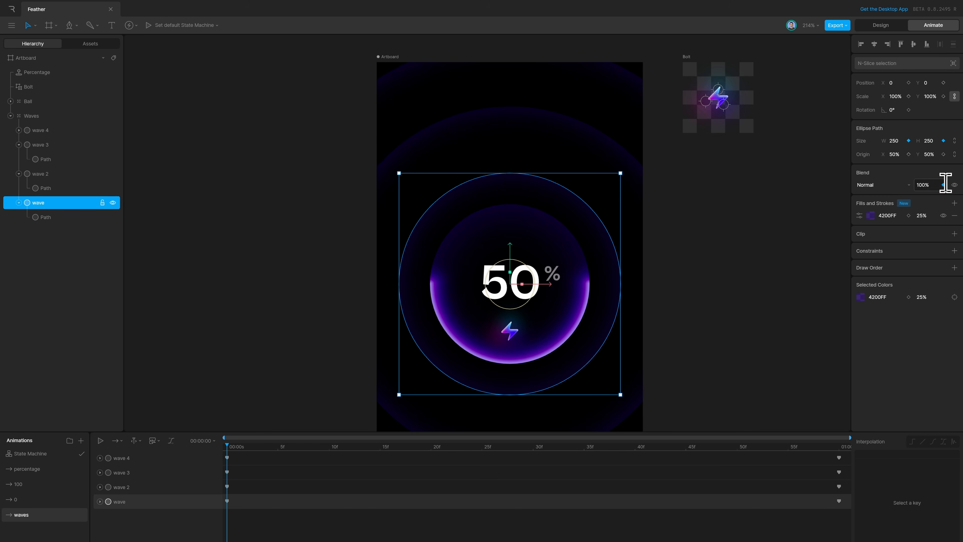
left_click(533, 444)
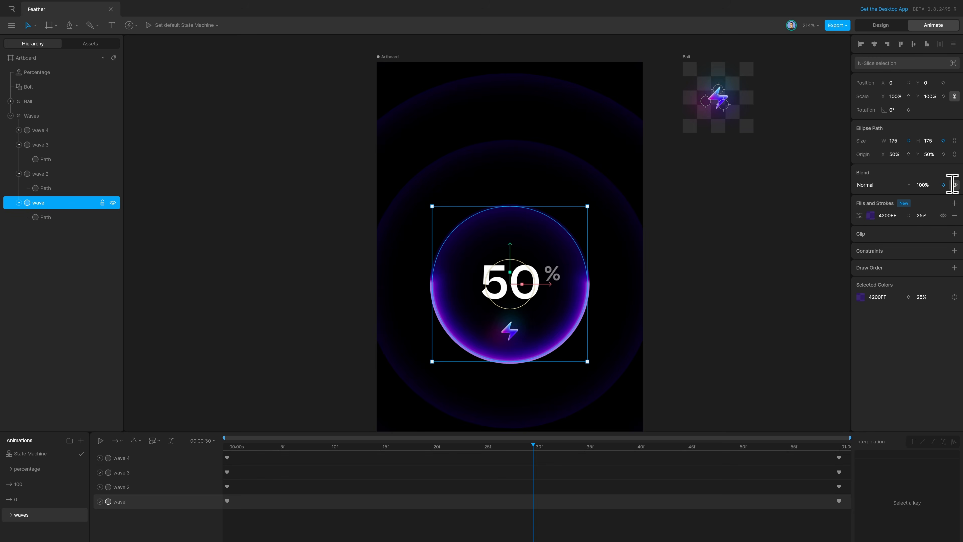
left_click(943, 185)
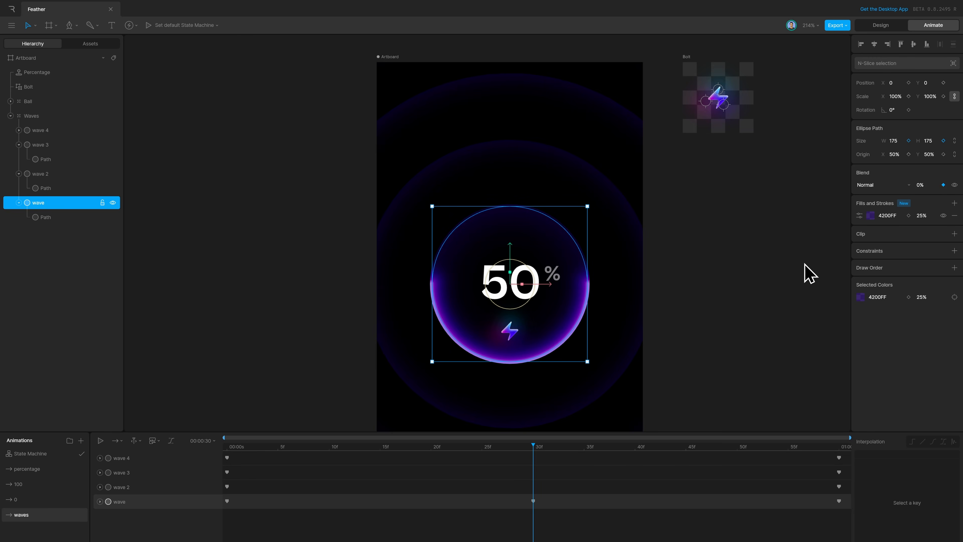
left_click(799, 276)
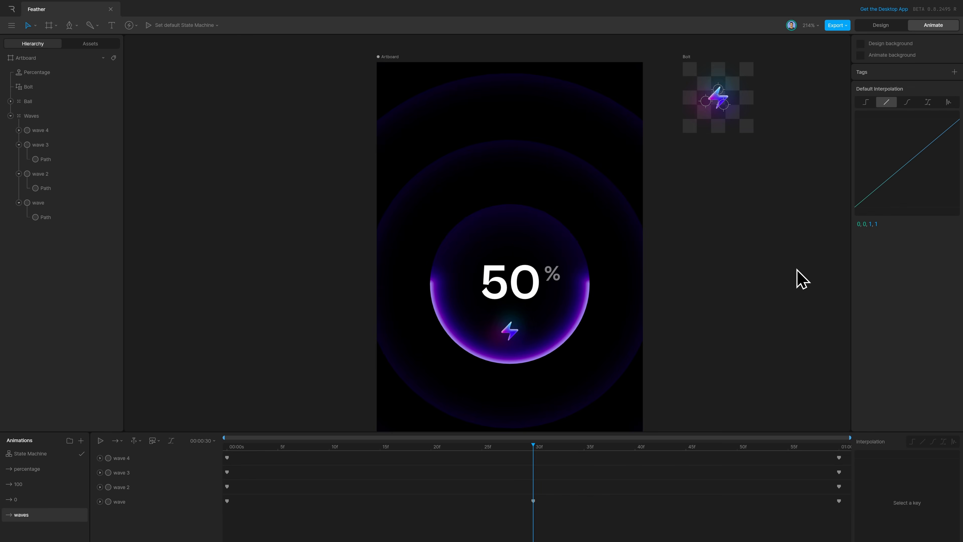
Set the waves timeline to loop and preview its playback from the start
left_click(121, 441)
left_click(136, 466)
left_click_drag(247, 448, 191, 452)
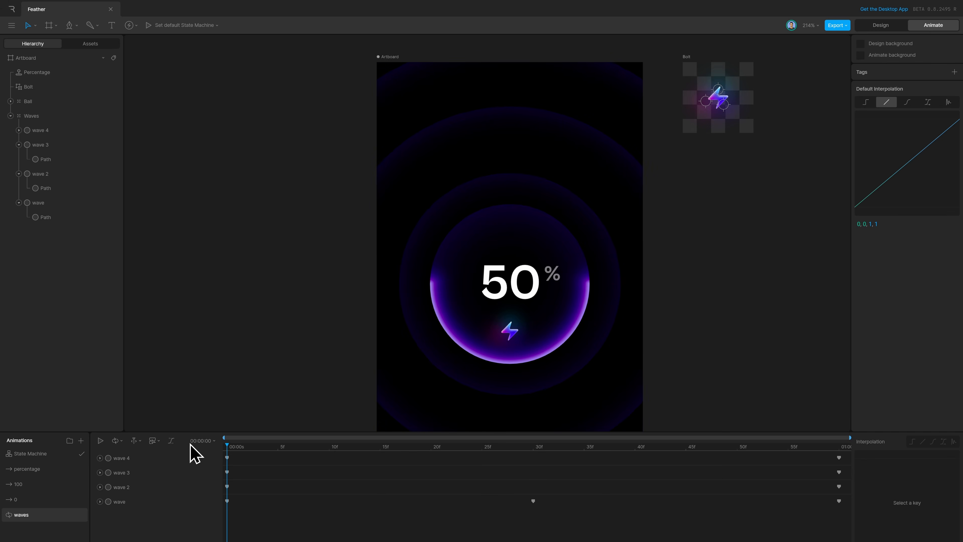
key("space")
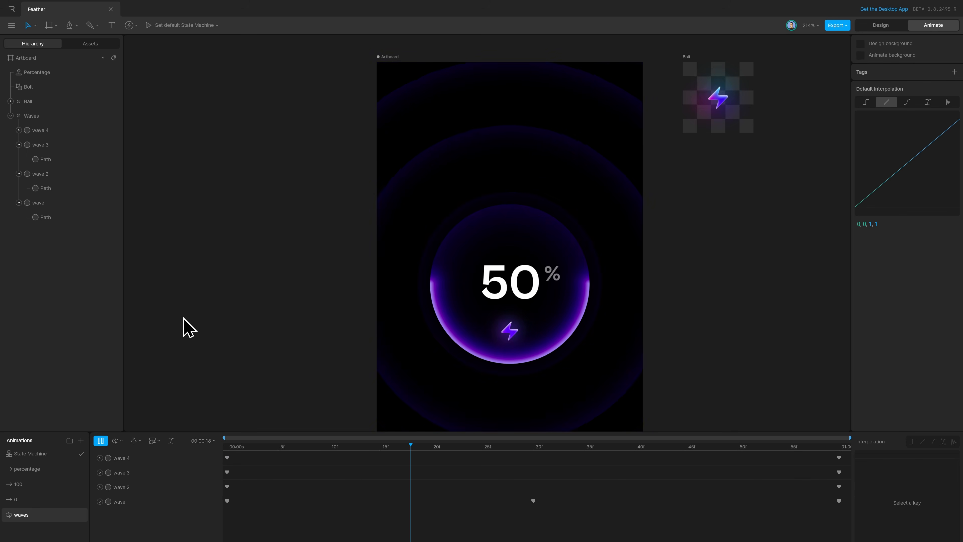
key("space")
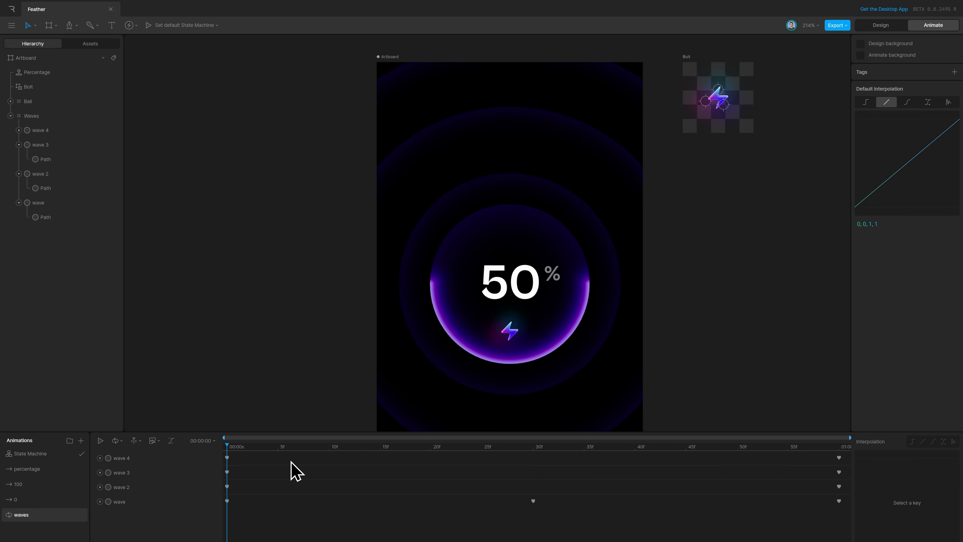
Keyframe the Playing option of the nested Bolt's loop animation as enabled at frame 0, and preview the waves timeline
left_click(80, 88)
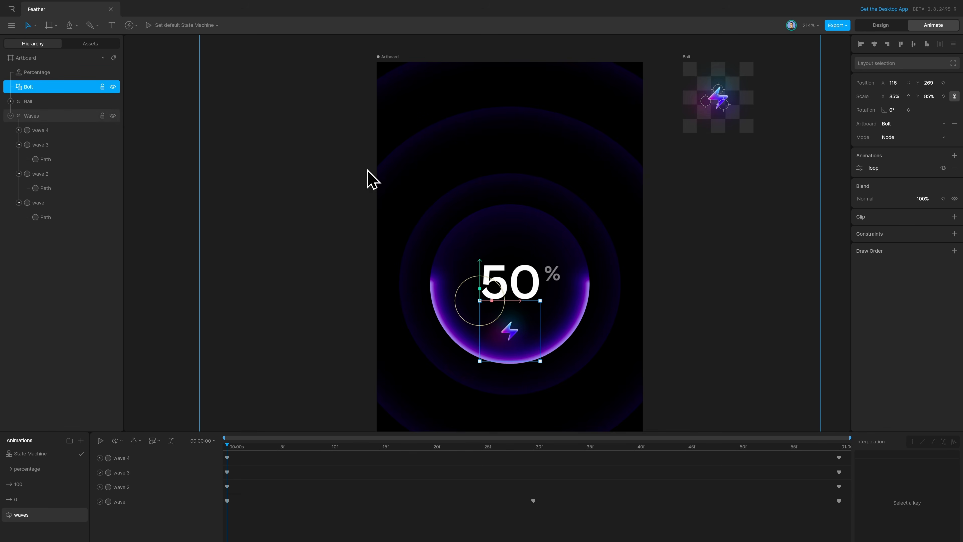
left_click(859, 167)
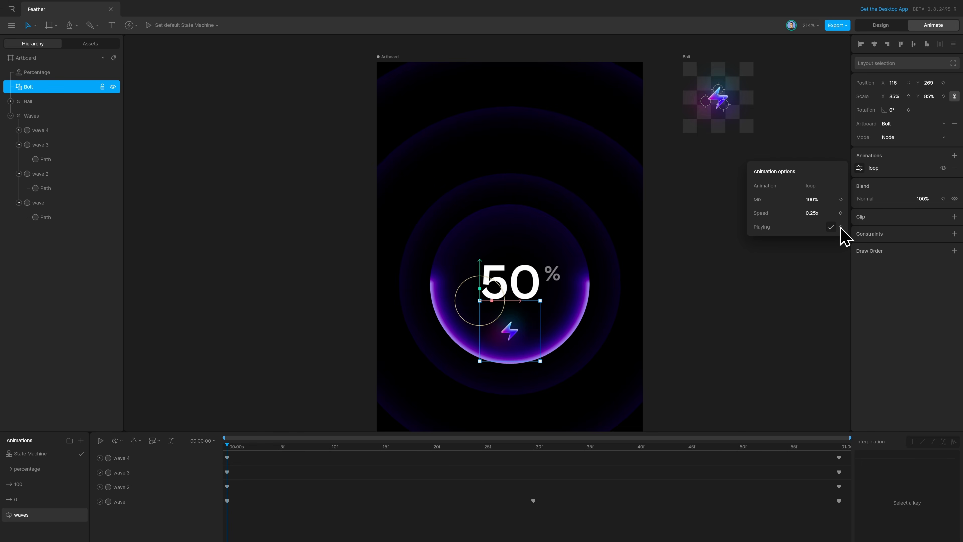
left_click(703, 398)
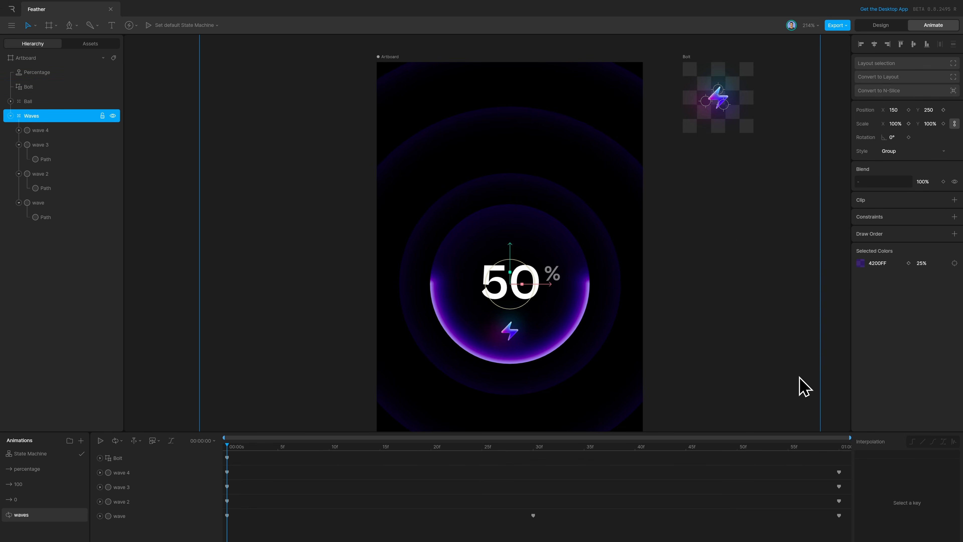
left_click(835, 377)
key("space")
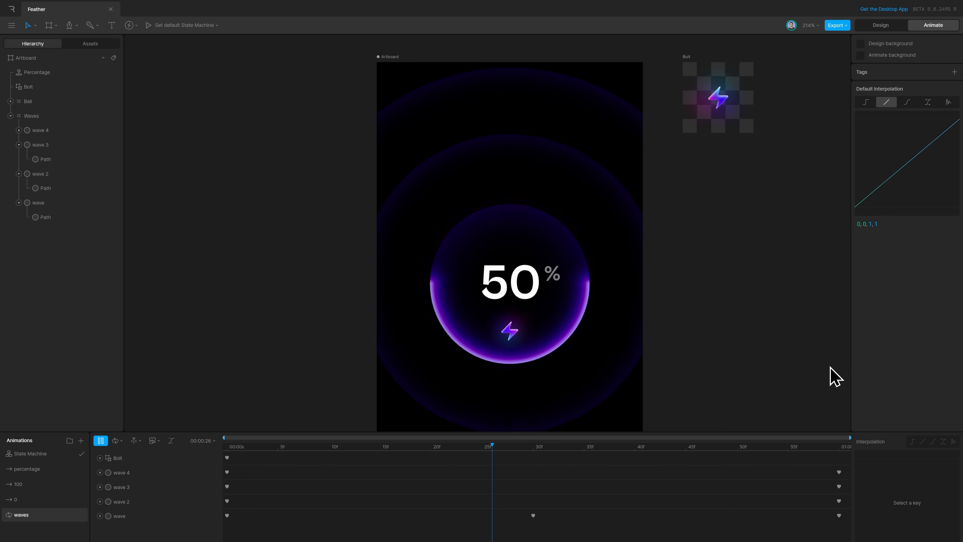
key("space")
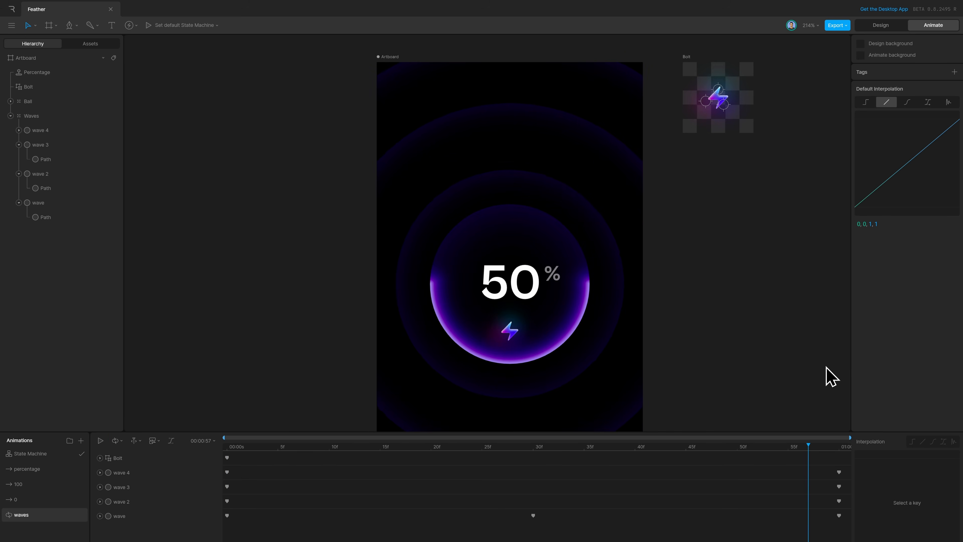
Add a layer named Loop to the State Machine and place the waves animation on its graph
left_click(44, 455)
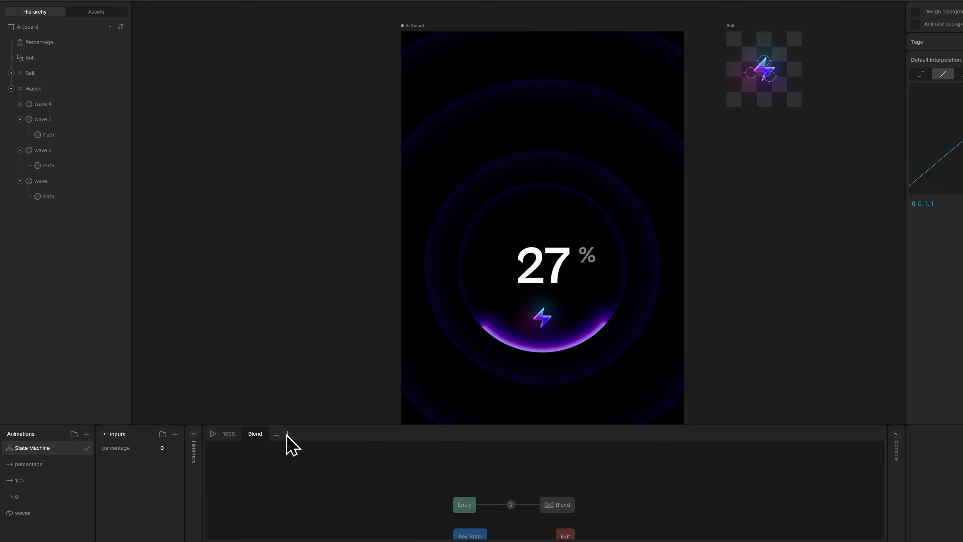
left_click(288, 433)
type("Loop")
key("Return")
left_click_drag(23, 513, 556, 465)
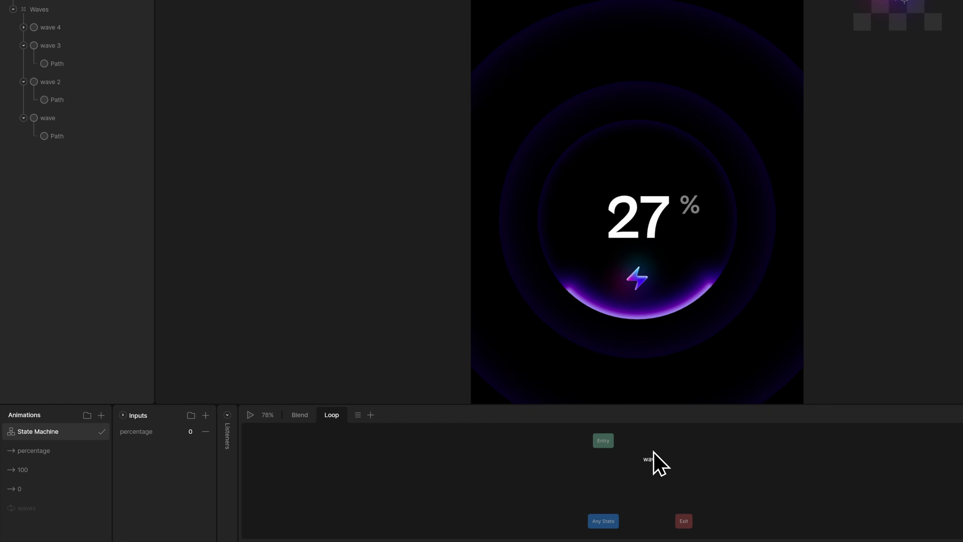
Connect Entry to the waves state in the Loop layer and arrange the Entry, Any State and Exit nodes neatly around it
left_click_drag(654, 451, 654, 452)
left_click_drag(609, 446, 649, 462)
left_click_drag(604, 520, 590, 495)
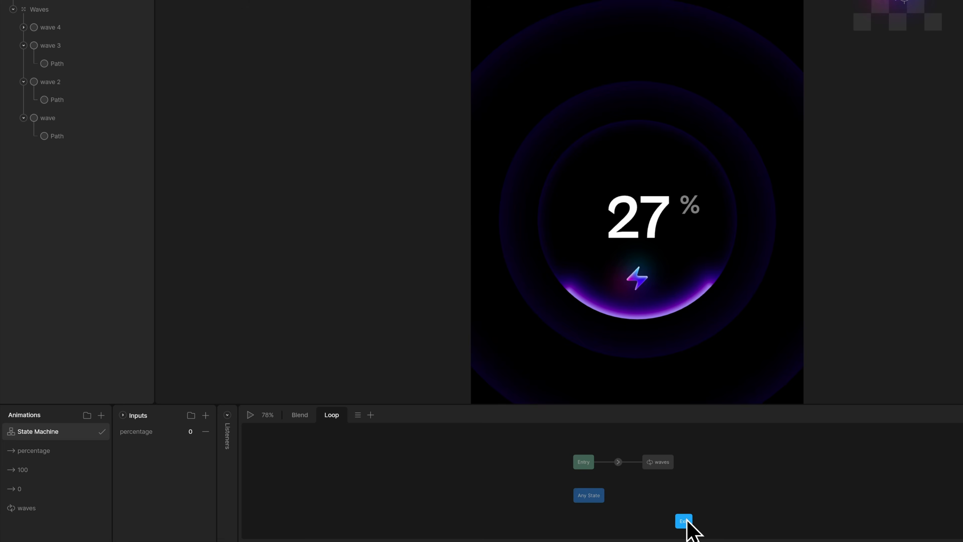
left_click_drag(687, 520, 669, 493)
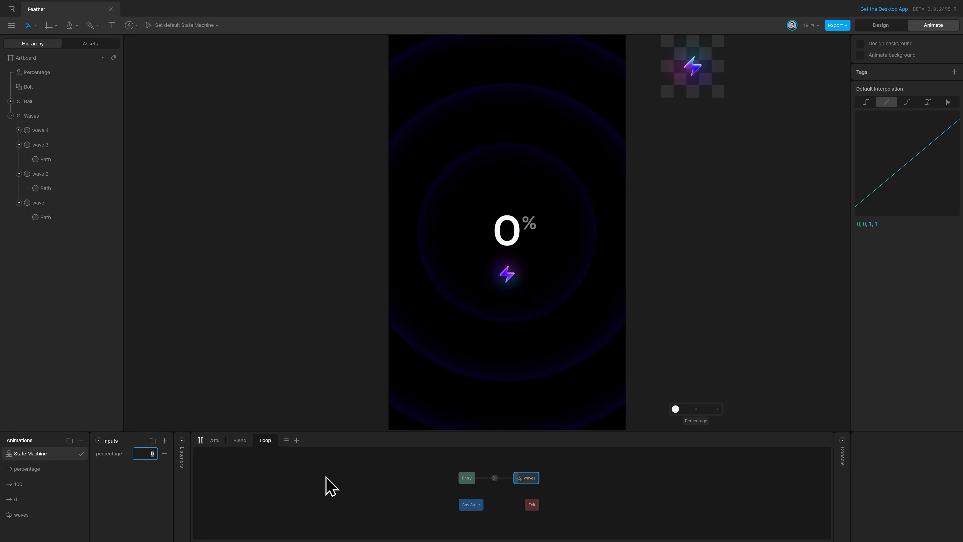
Preview the running state machine by raising the percentage input gradually past 77 while the bolt and waves loop
key("Up")
key("Up")
key("Up")
key("Up")
key("Up")
key("Up")
key("Up")
key("Up")
key("Up")
key("Up")
key("Up")
key("Up")
key("Up")
key("Up")
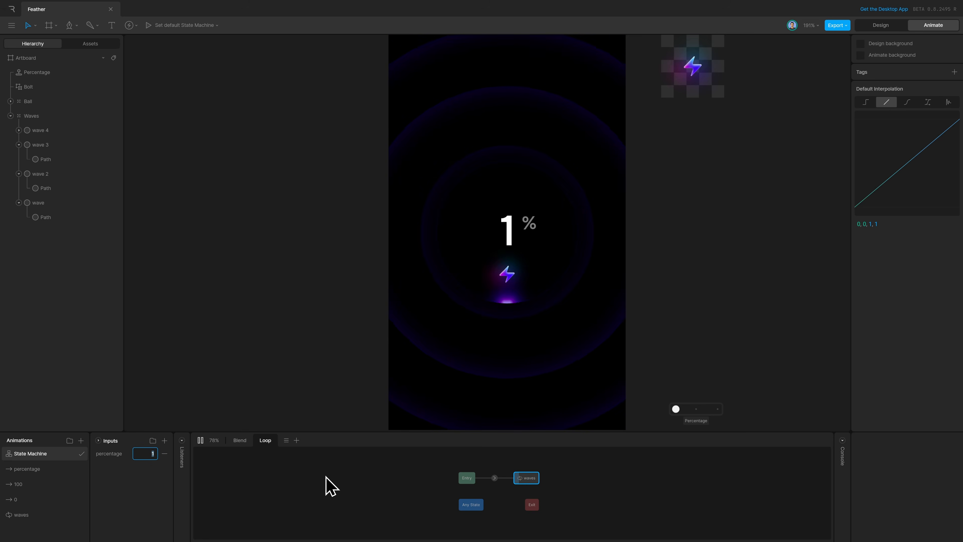
key("Up")
key("Up")
key("Up")
key("Up")
key("Up")
key("Up")
key("Up")
key("Up")
key("Up")
key("Up")
key("Up")
key("Up")
key("Up")
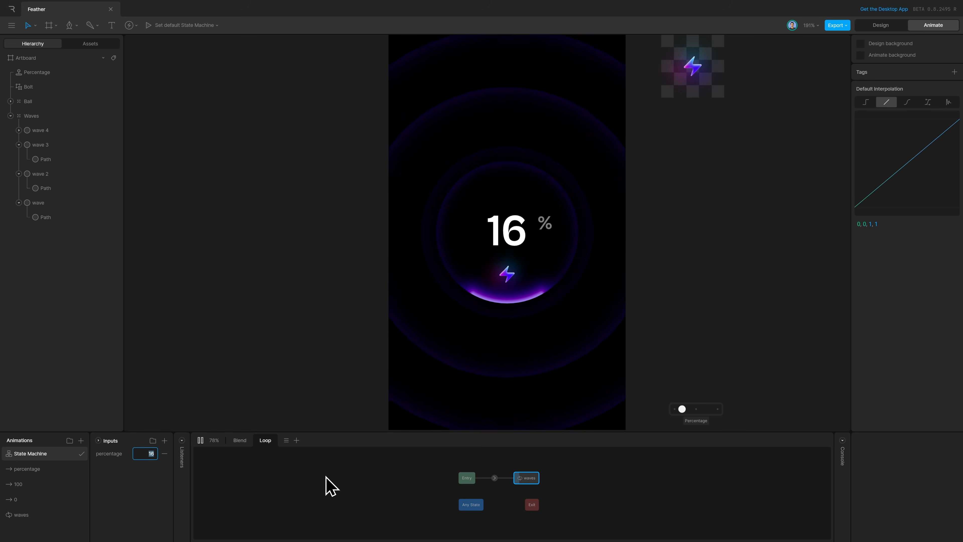
key("Up")
key("Up")
key("Up")
key("Up")
key("Up")
key("Up")
key("Up")
key("Up")
key("Up")
key("Up")
key("Up")
key("Up")
key("Up")
key("Up")
key("Up")
key("Up")
key("Up")
key("Up")
key("Up")
key("Up")
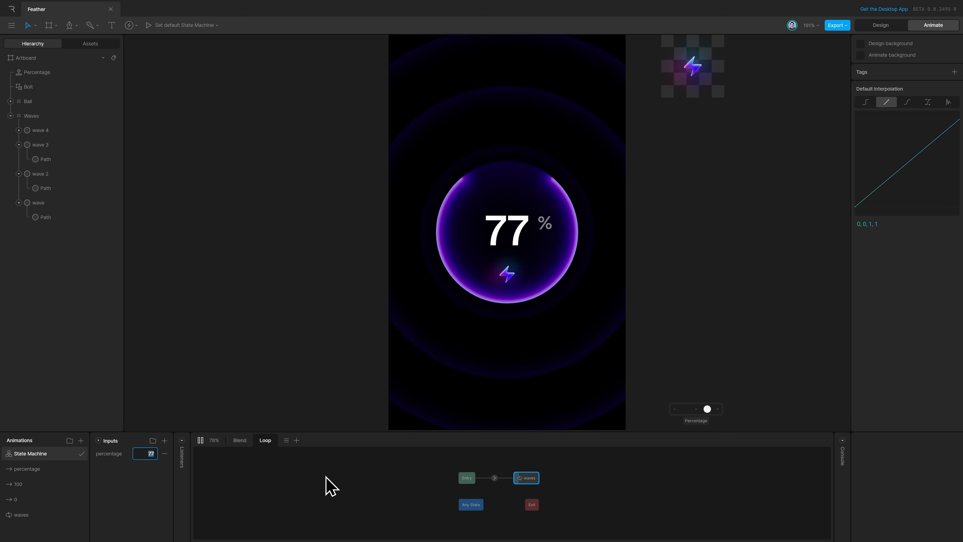
key("Up")
key("Up")
key("Up")
key("Up")
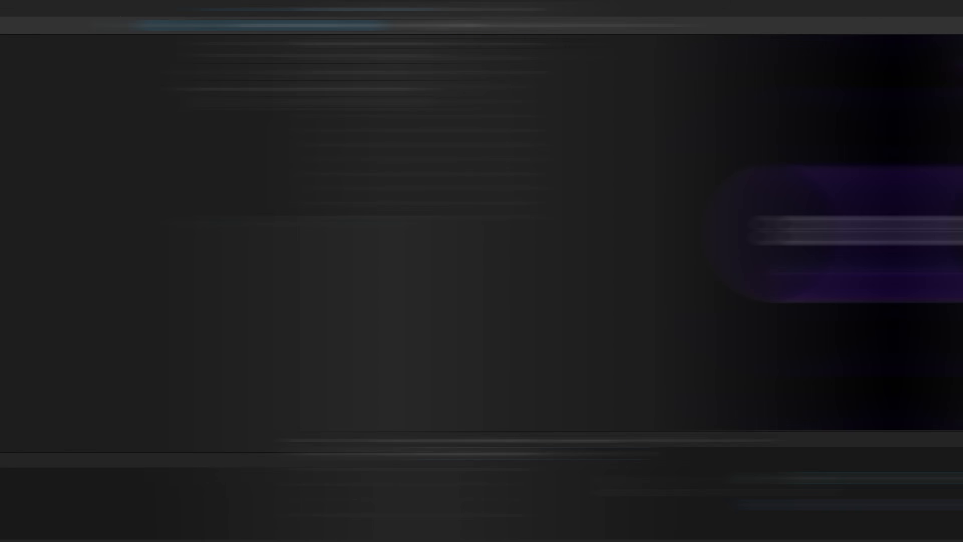
Preview the Charge artboard's state machine by raising its percentage input gradually to 95
key("Up")
key("Up")
key("Up")
key("Up")
key("Up")
key("Up")
key("Up")
key("Up")
key("Up")
key("Up")
key("Up")
key("Up")
key("Up")
key("Up")
key("Up")
key("Up")
key("Up")
key("Up")
key("Up")
key("Up")
key("Up")
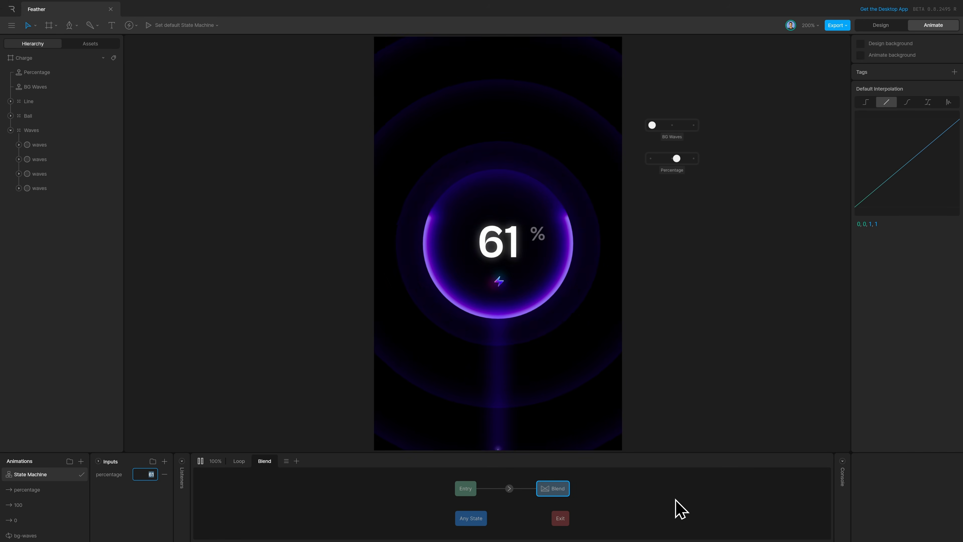
key("Up")
key("Up")
key("Up")
key("Up")
key("Up")
key("Up")
key("Up")
key("Up")
key("Up")
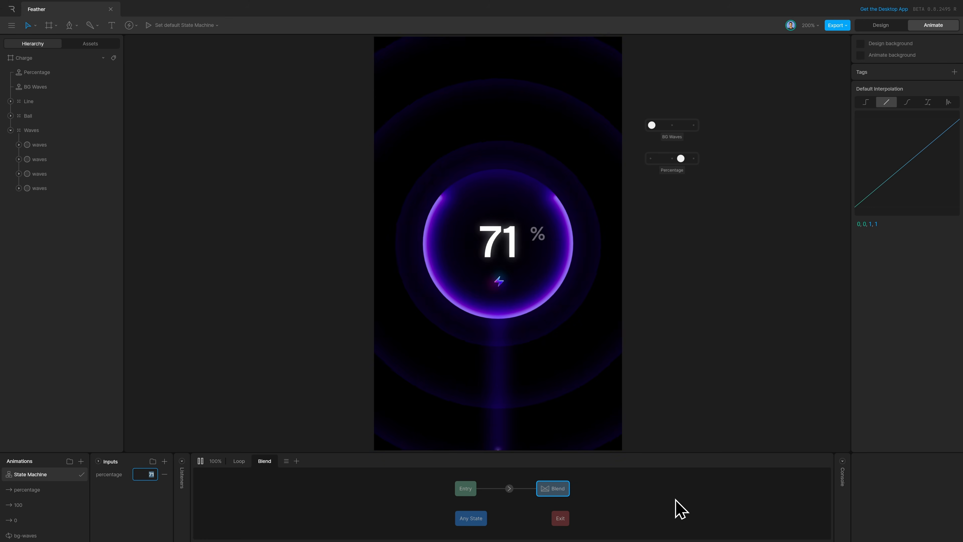
key("Up")
key("Up")
key("Up")
key("Up")
key("Up")
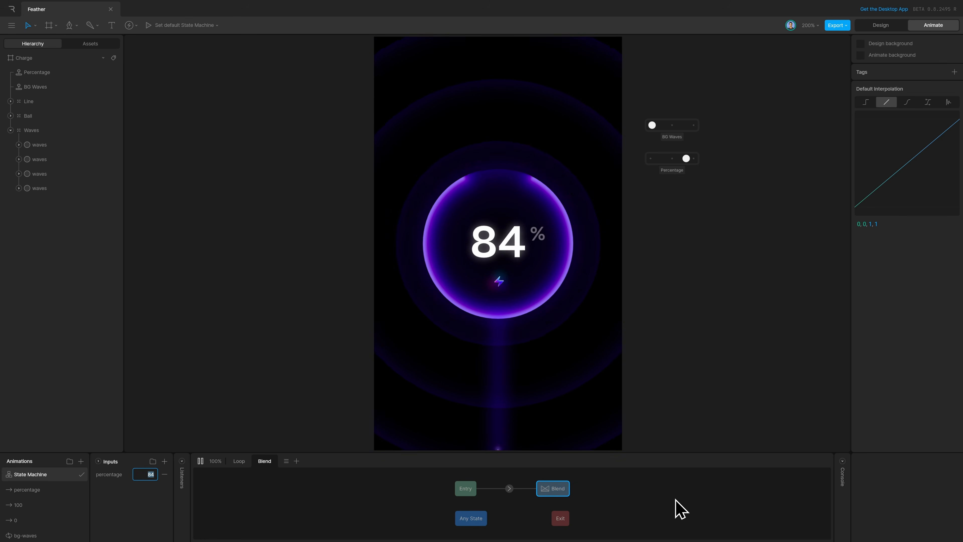
key("Up")
key("Up")
key("Up")
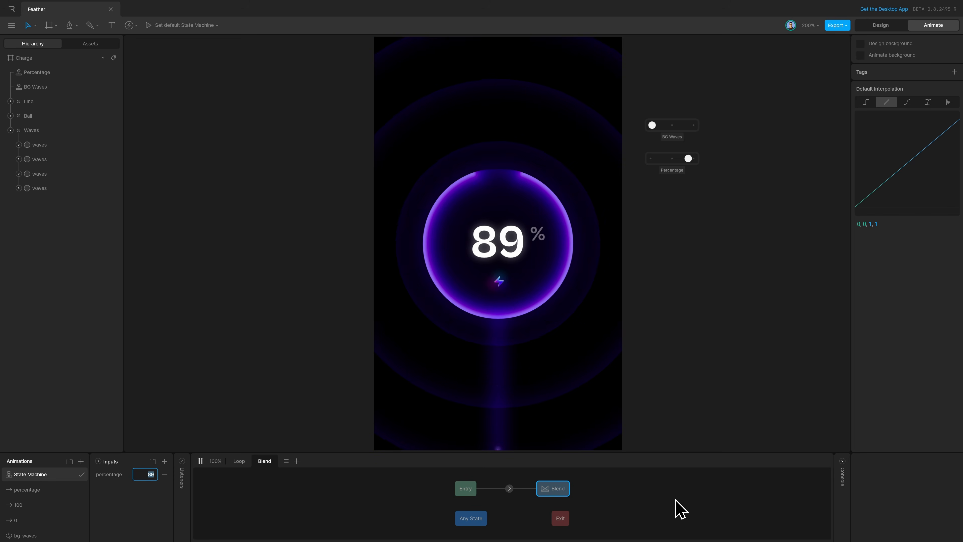
key("Up")
key("Up")
key("Up")
key("Up")
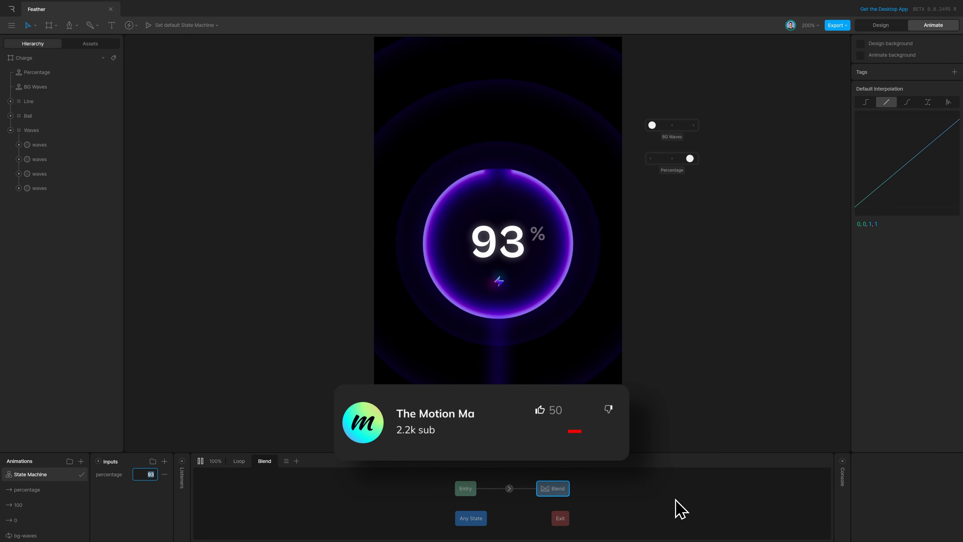
key("Up")
key("Up")
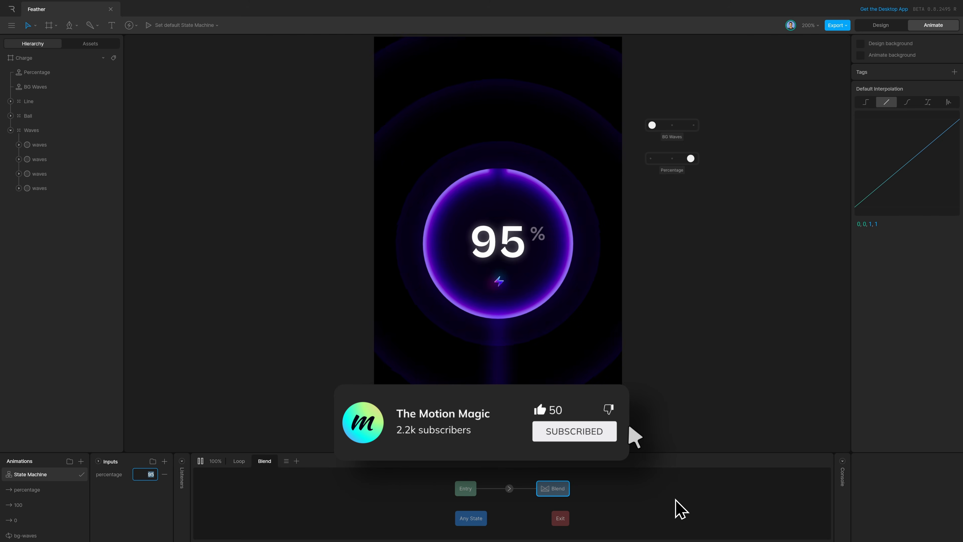